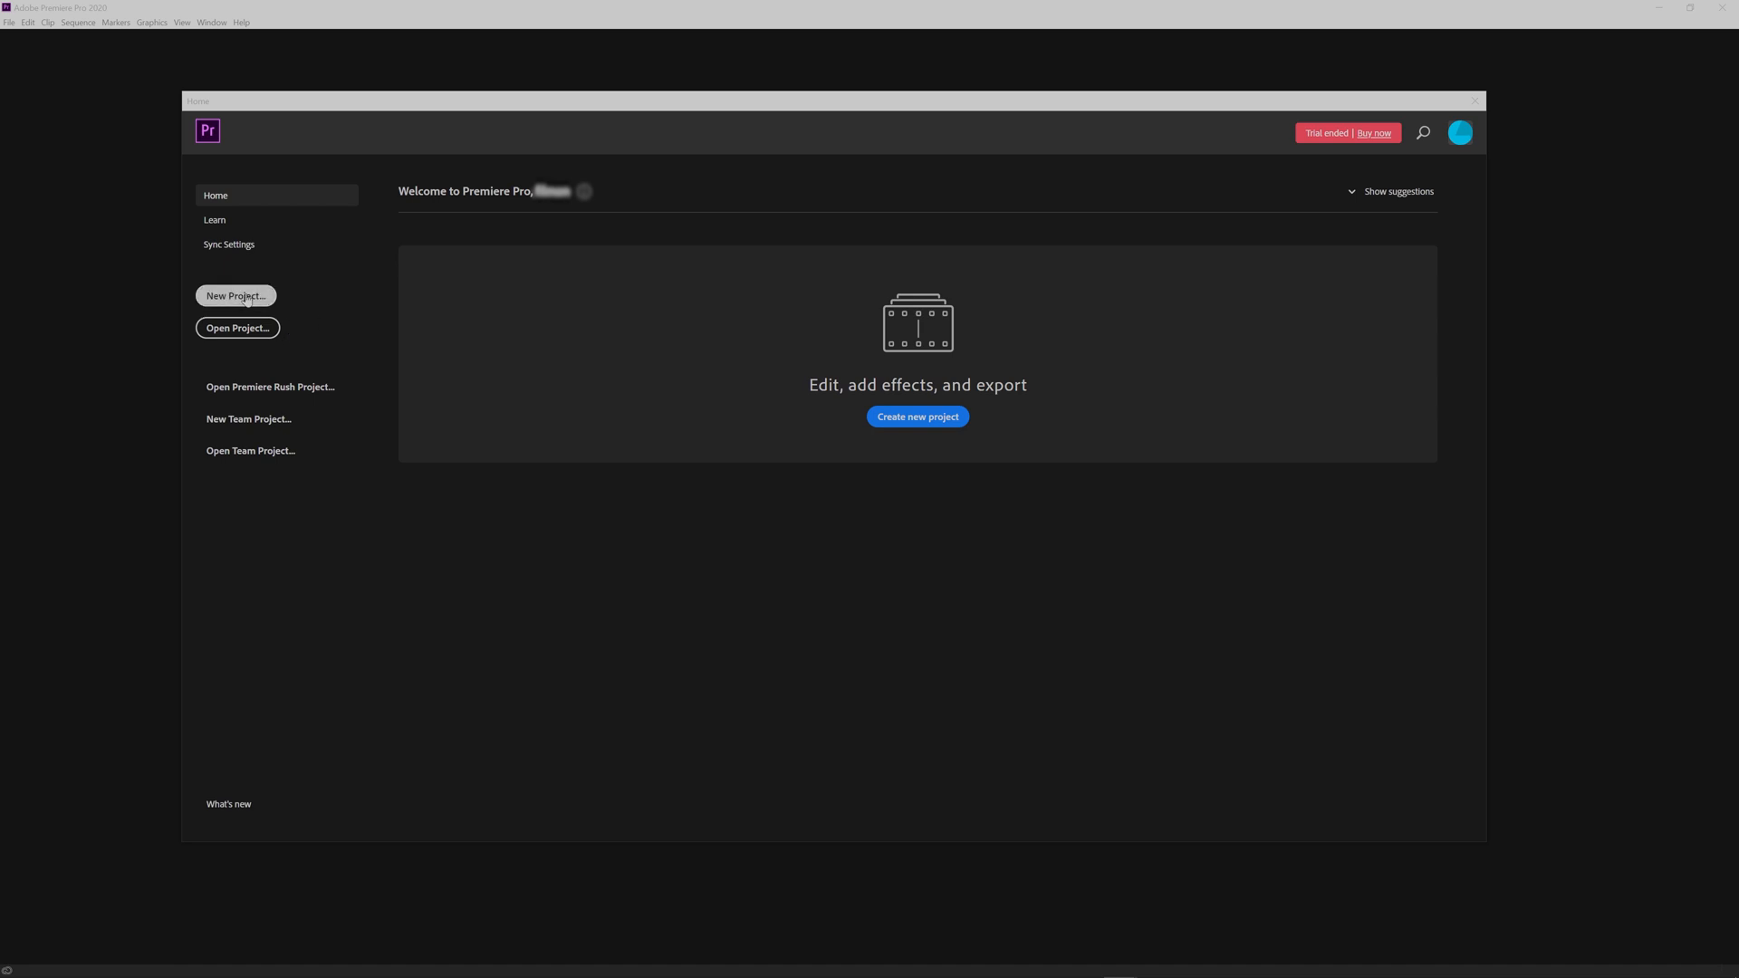
- Create a new project named Test with the default location and settings
{"action": "left_click", "coordinate": [246, 297]}
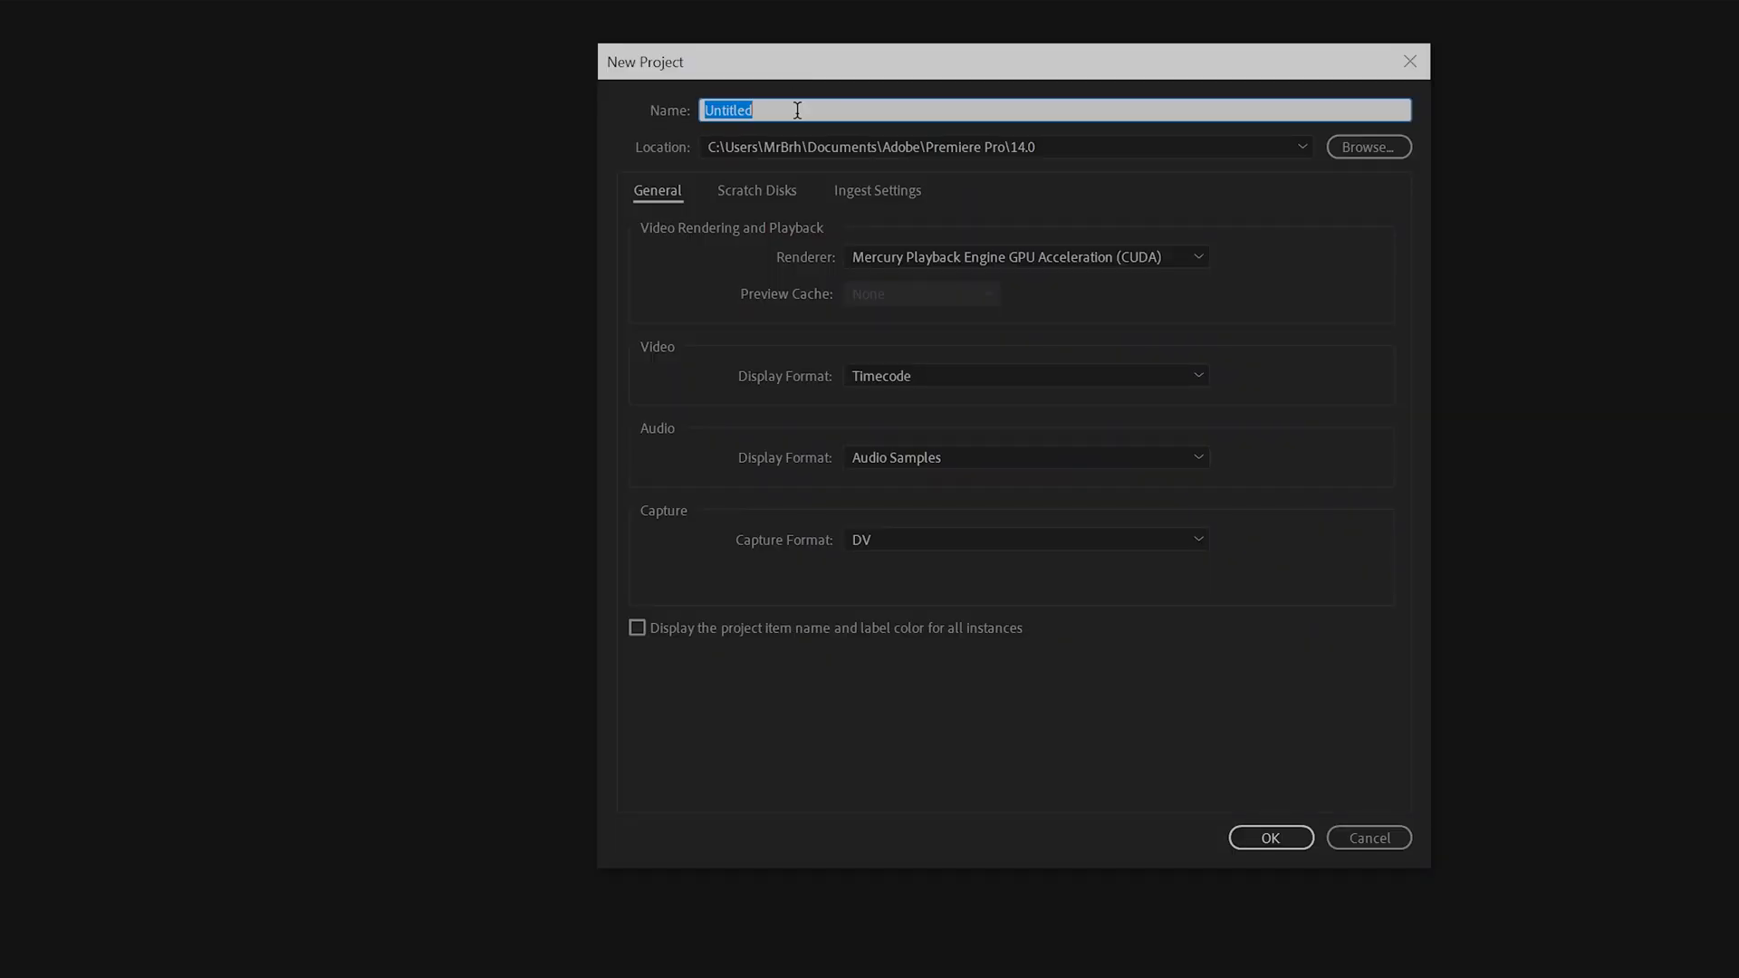
{"action": "type", "text": "Test"}
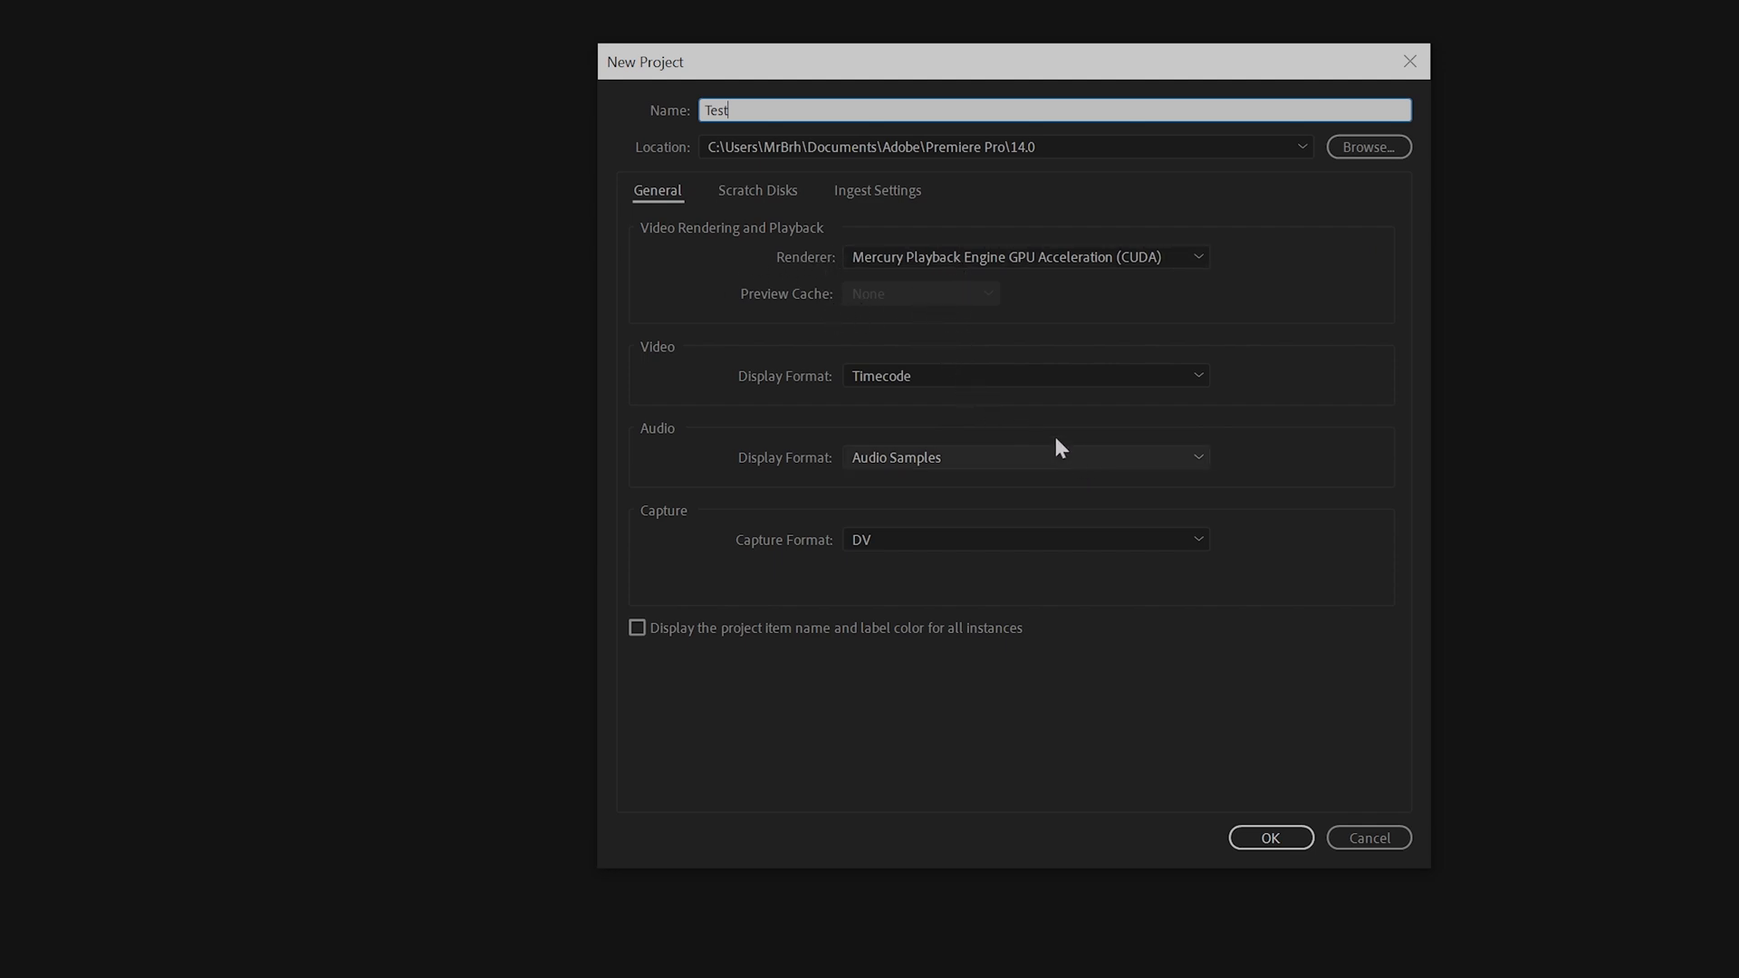
{"action": "left_click", "coordinate": [1277, 840]}
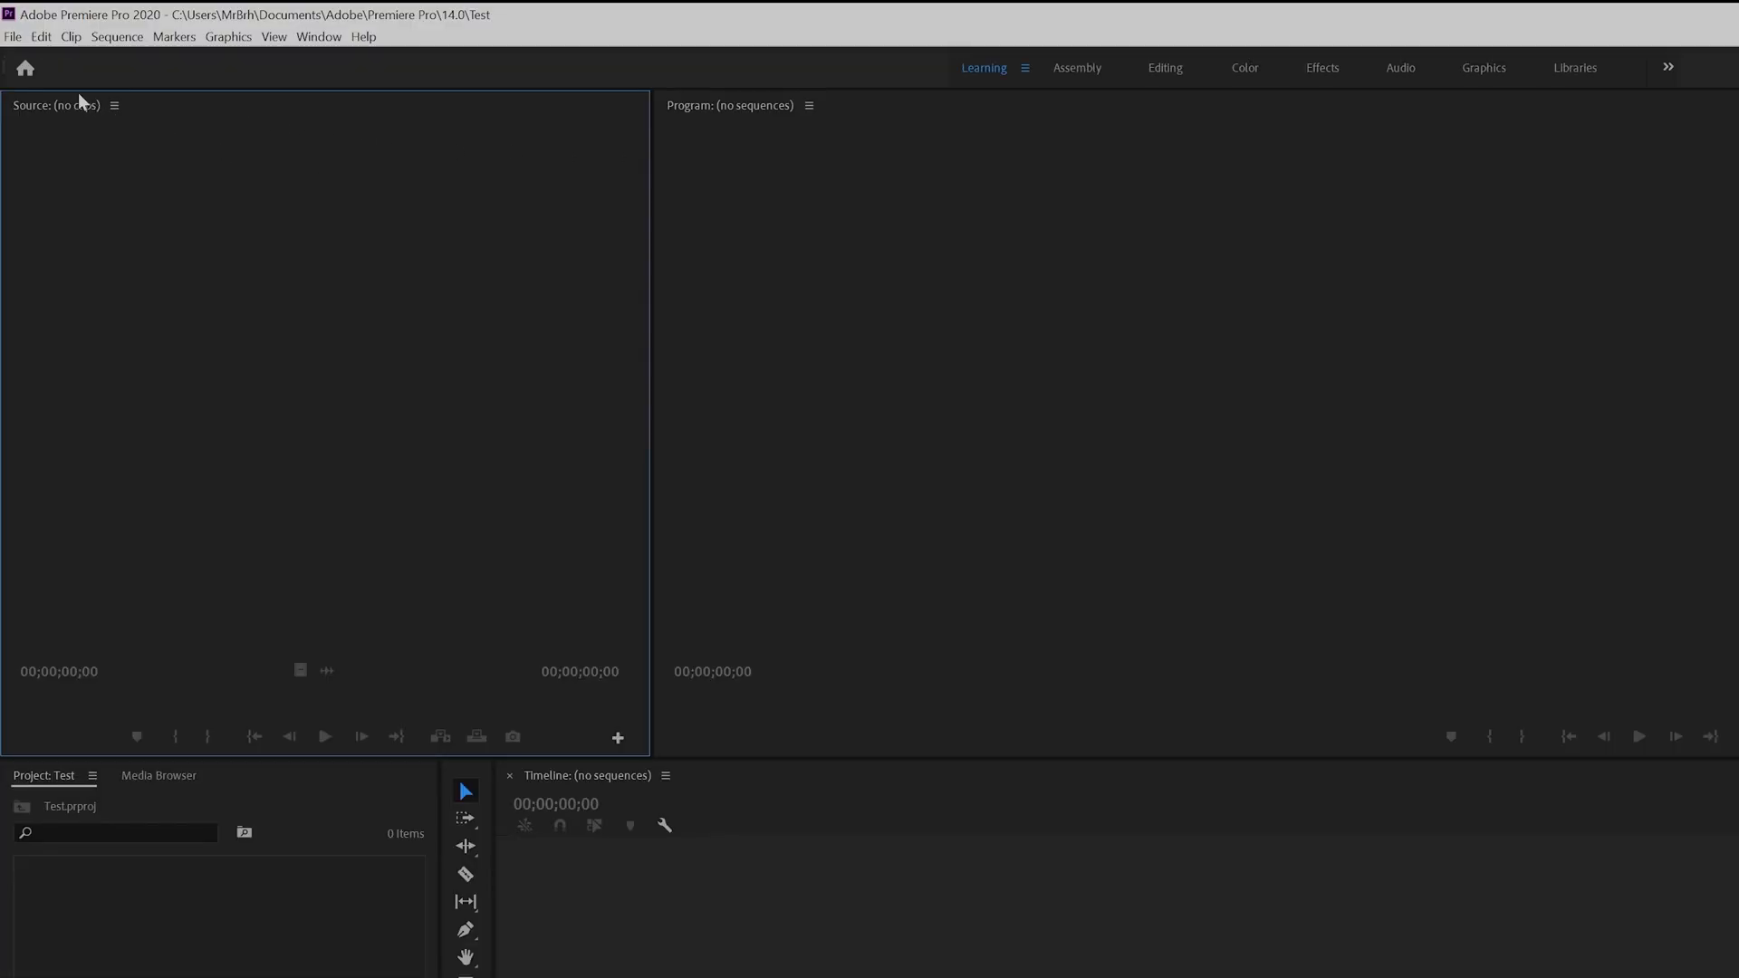
- Import all six media files from Desktop > Tutorials > New folder into the project, including C0006, C0007 and the four images
{"action": "left_click", "coordinate": [10, 38]}
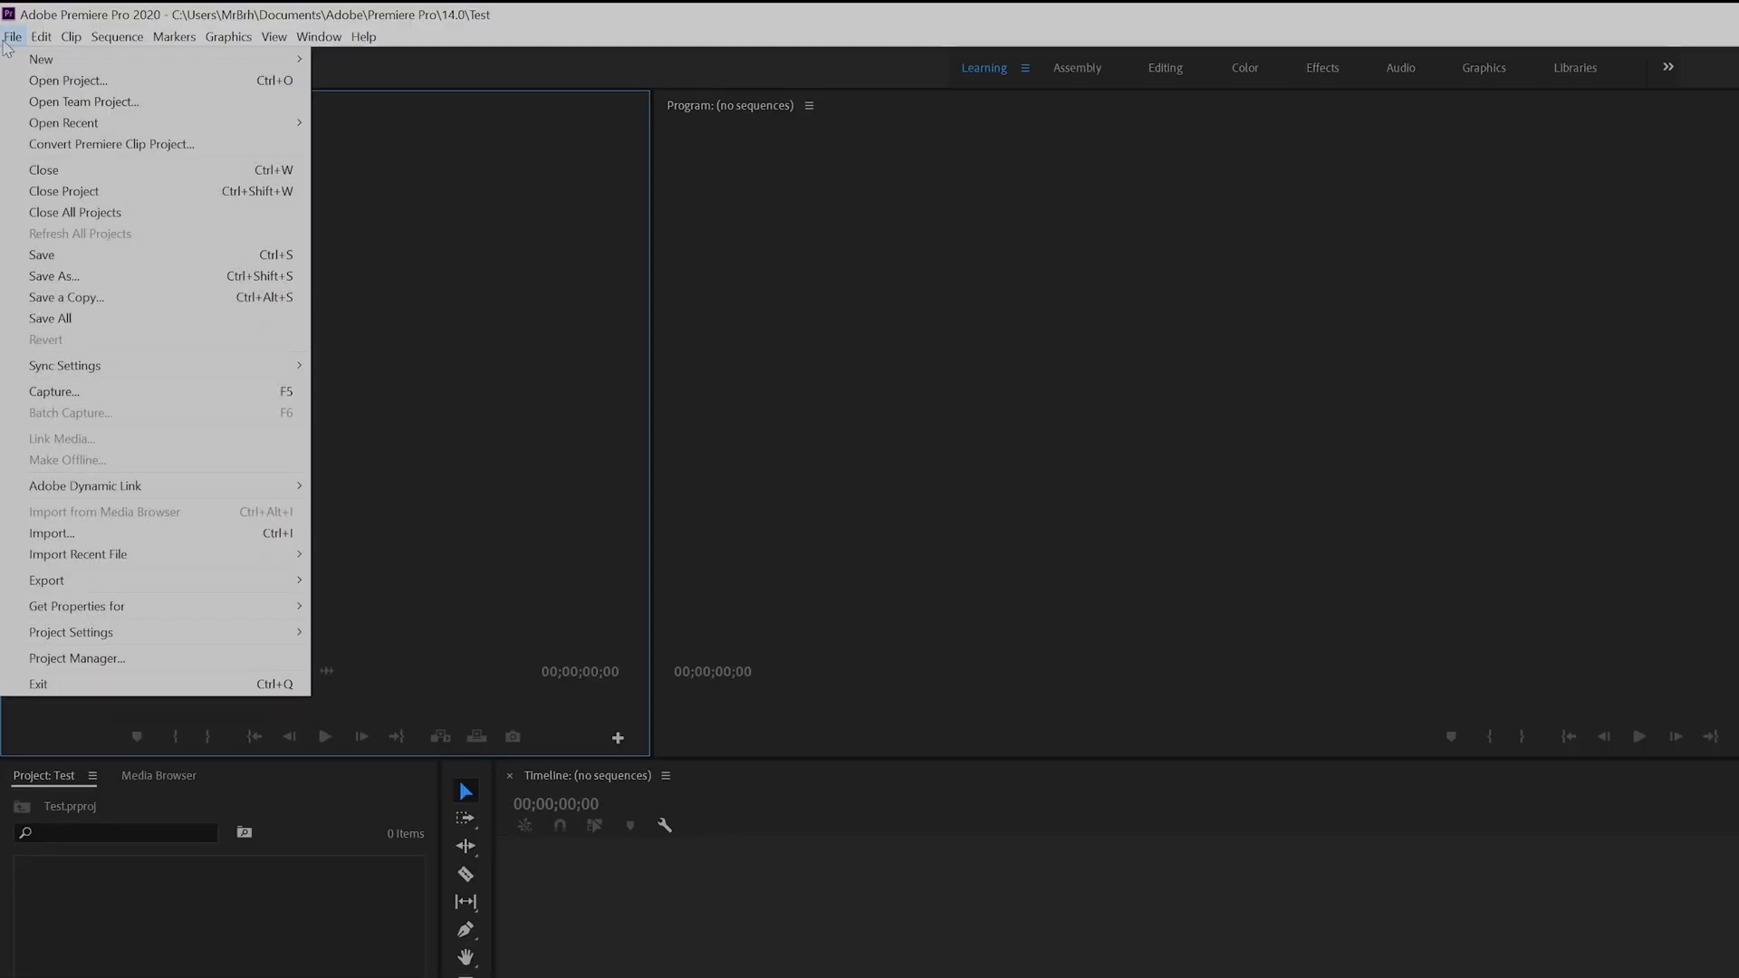
{"action": "left_click", "coordinate": [141, 532]}
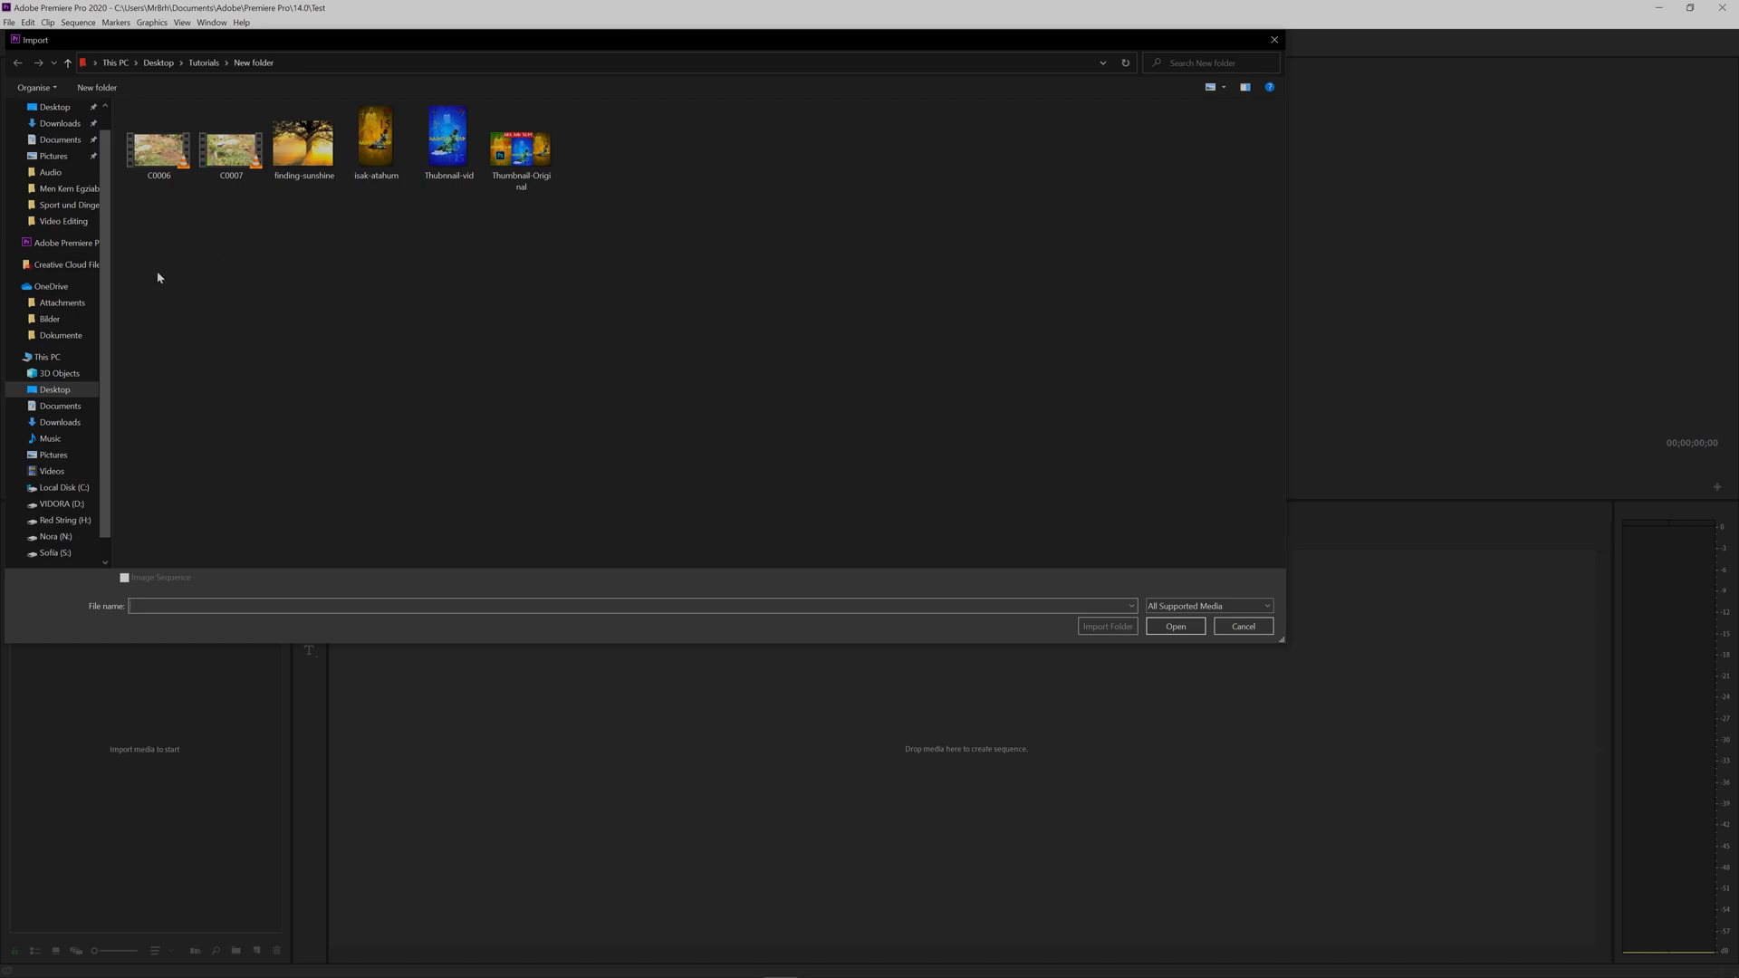
{"action": "left_click_drag", "start_coordinate": [290, 39], "coordinate": [400, 90]}
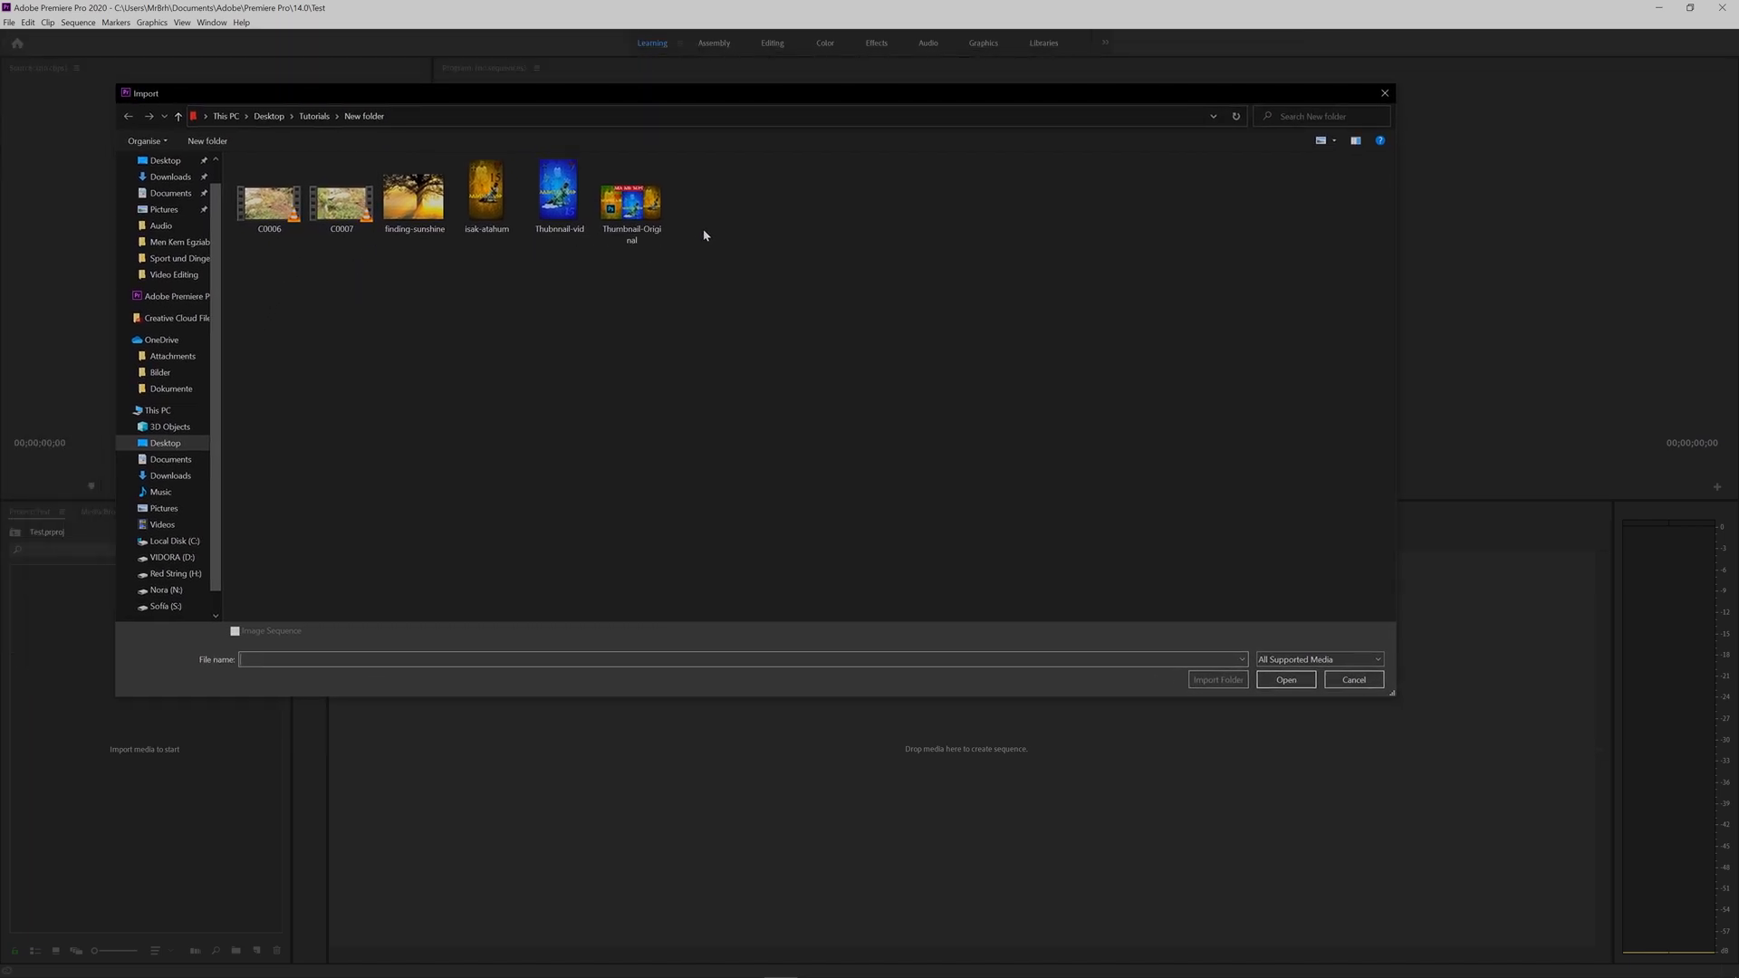
{"action": "left_click", "coordinate": [658, 221]}
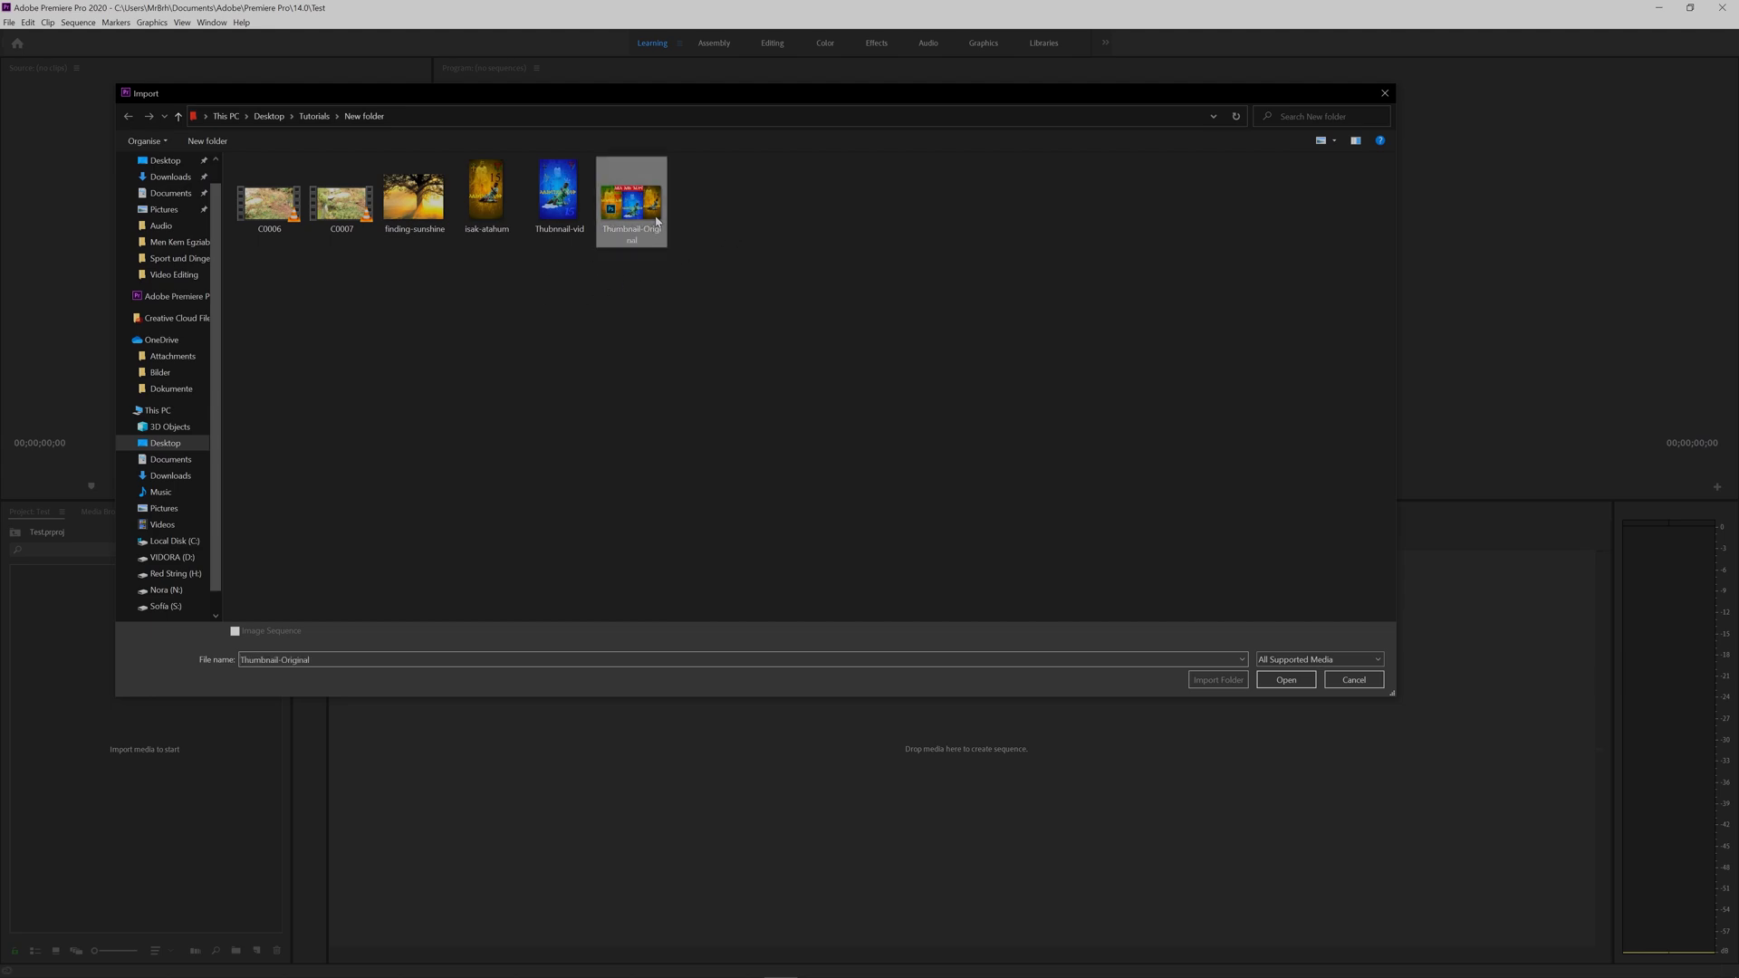
{"action": "left_click_drag", "start_coordinate": [962, 204], "coordinate": [229, 247]}
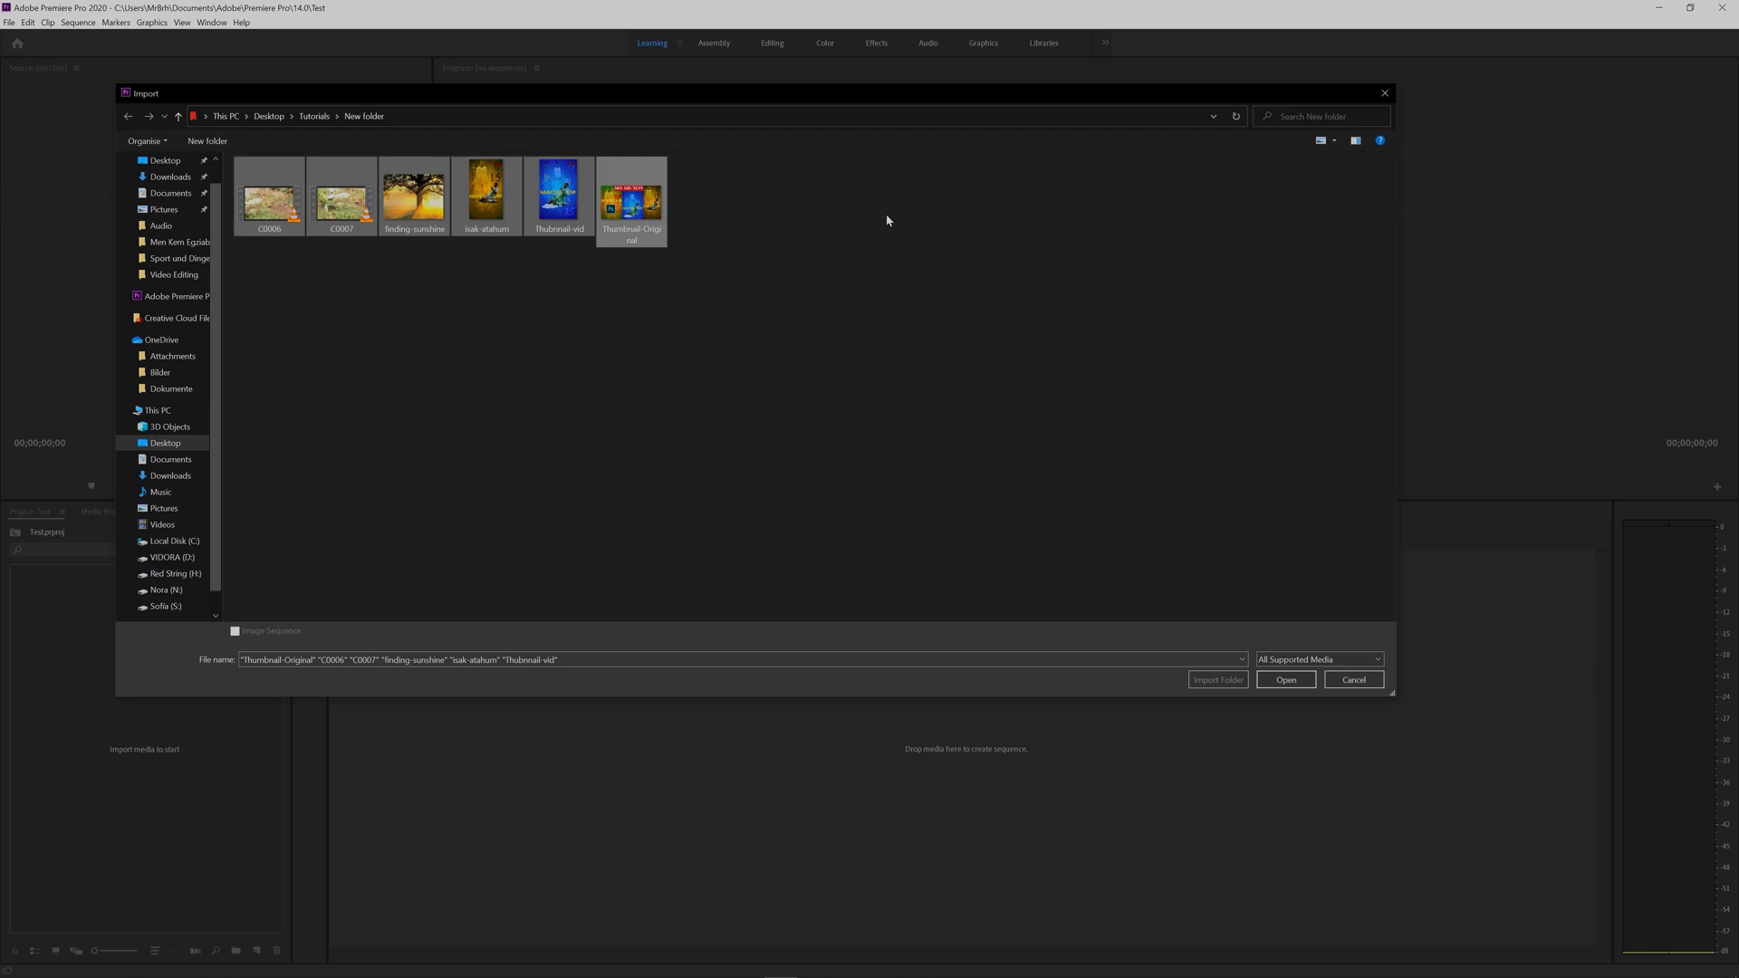
{"action": "left_click", "coordinate": [844, 232]}
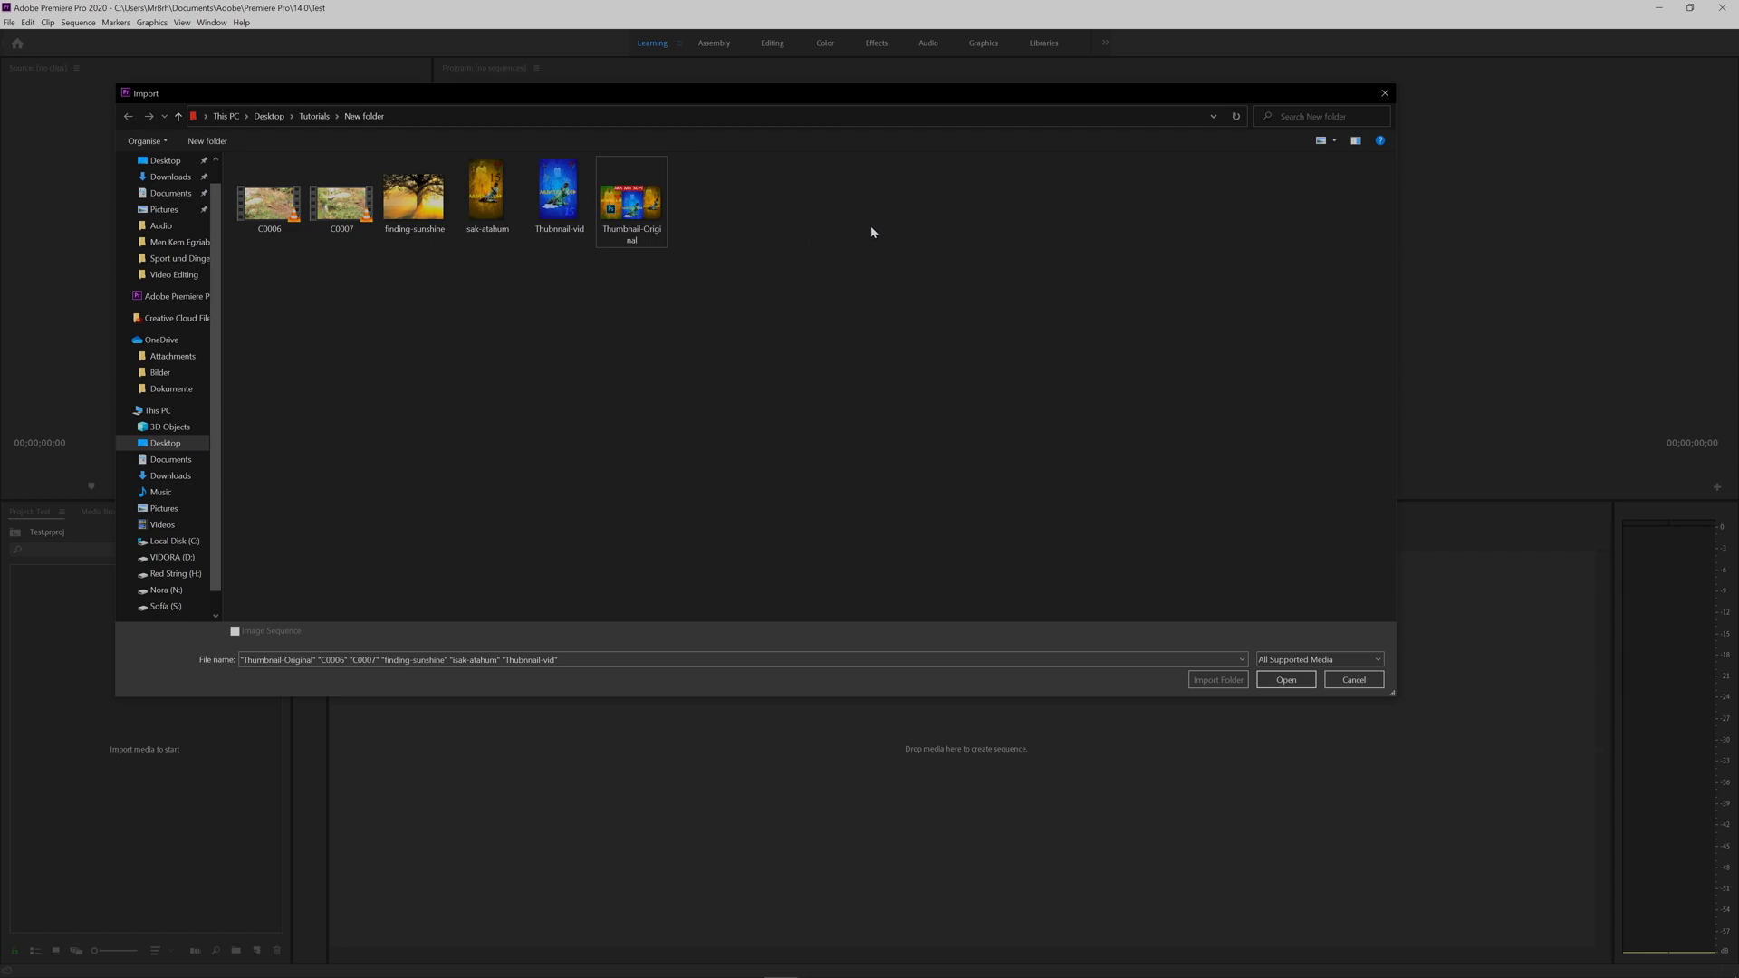
{"action": "left_click_drag", "start_coordinate": [732, 247], "coordinate": [220, 253]}
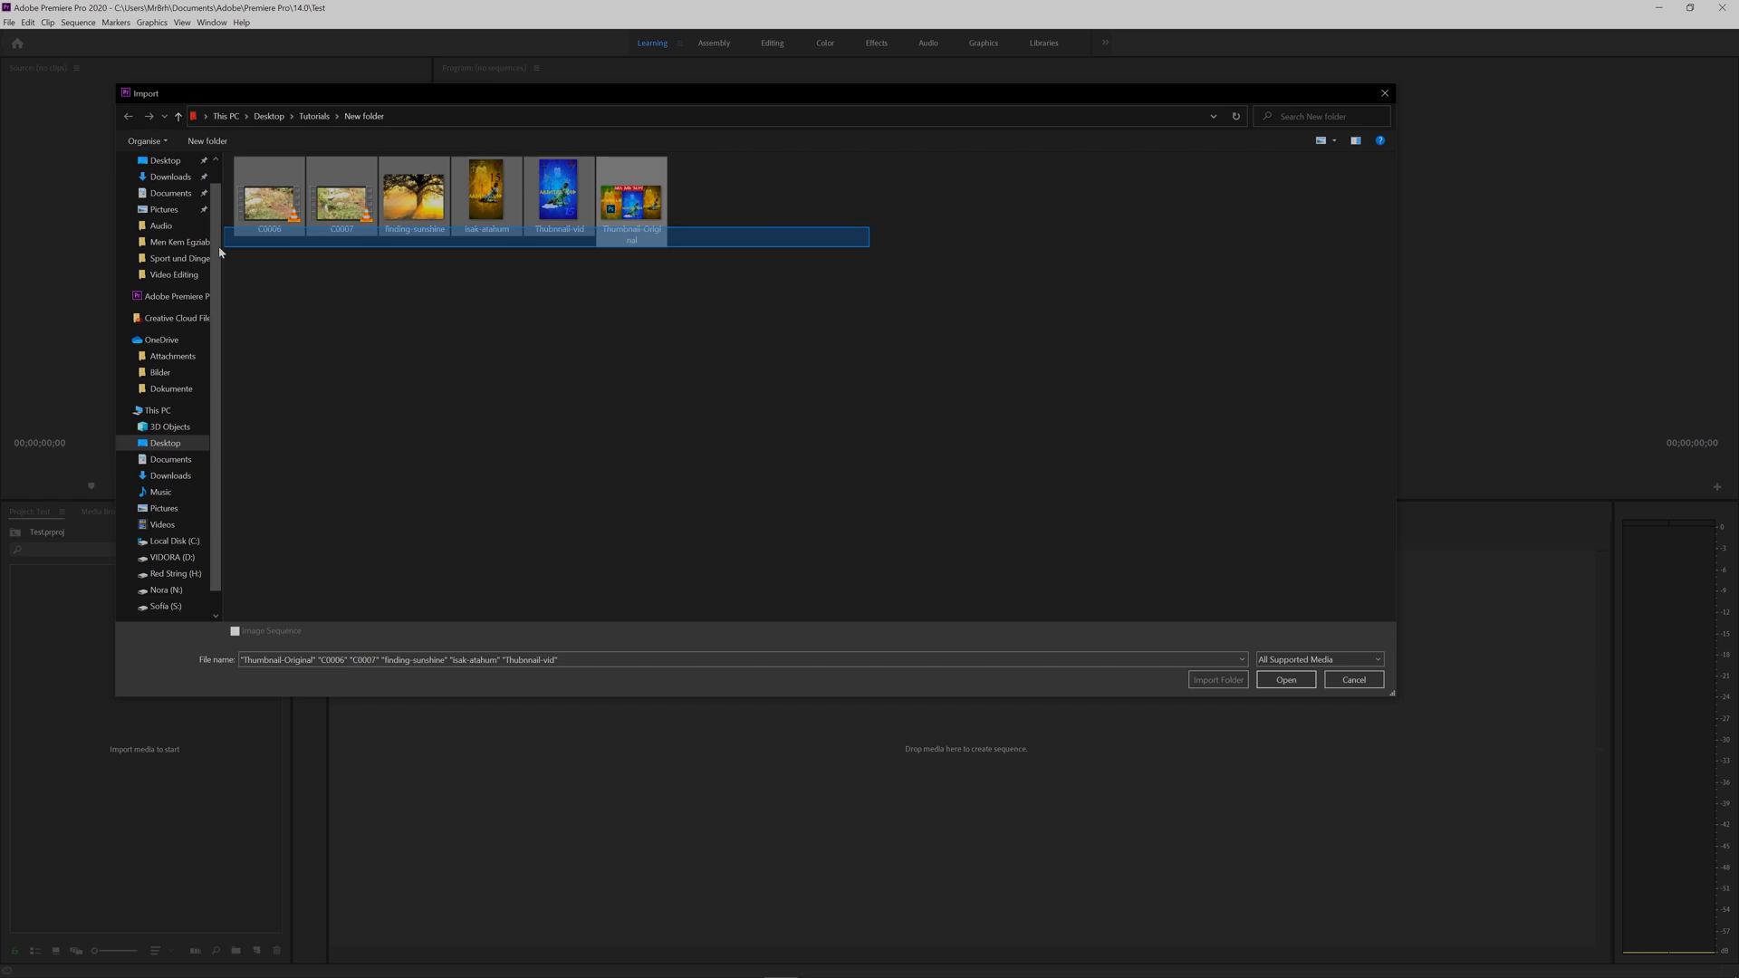
{"action": "left_click_drag", "start_coordinate": [220, 253], "coordinate": [220, 244]}
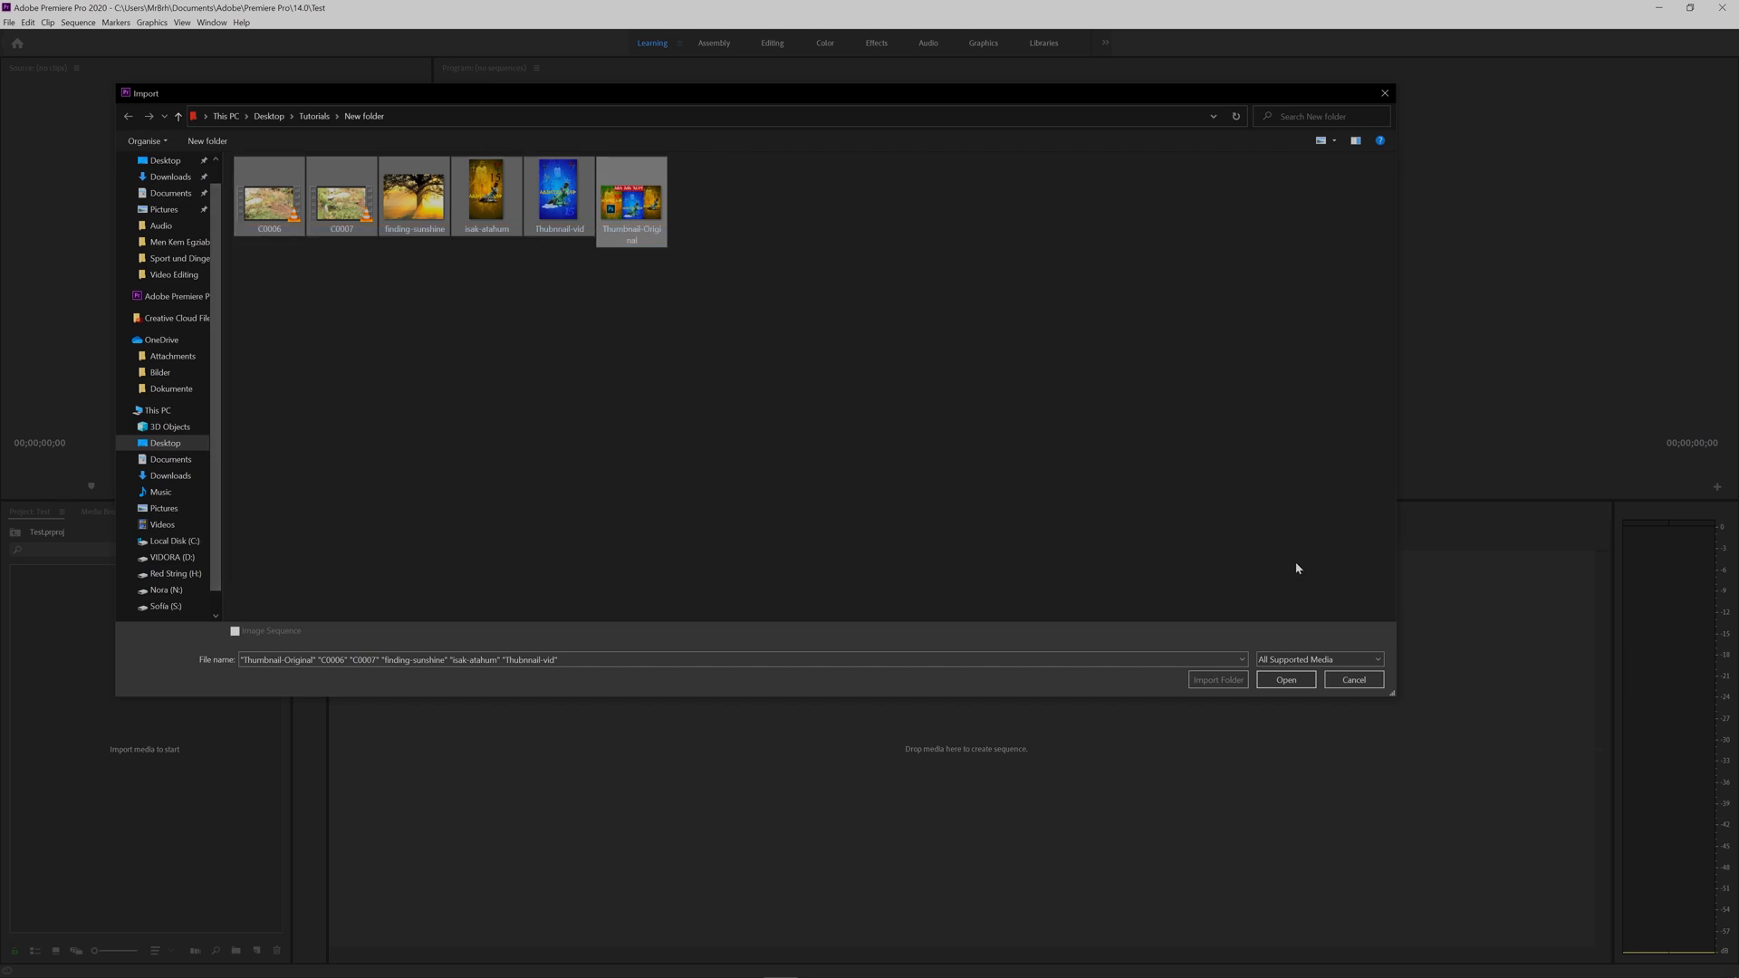
{"action": "left_click", "coordinate": [1288, 680]}
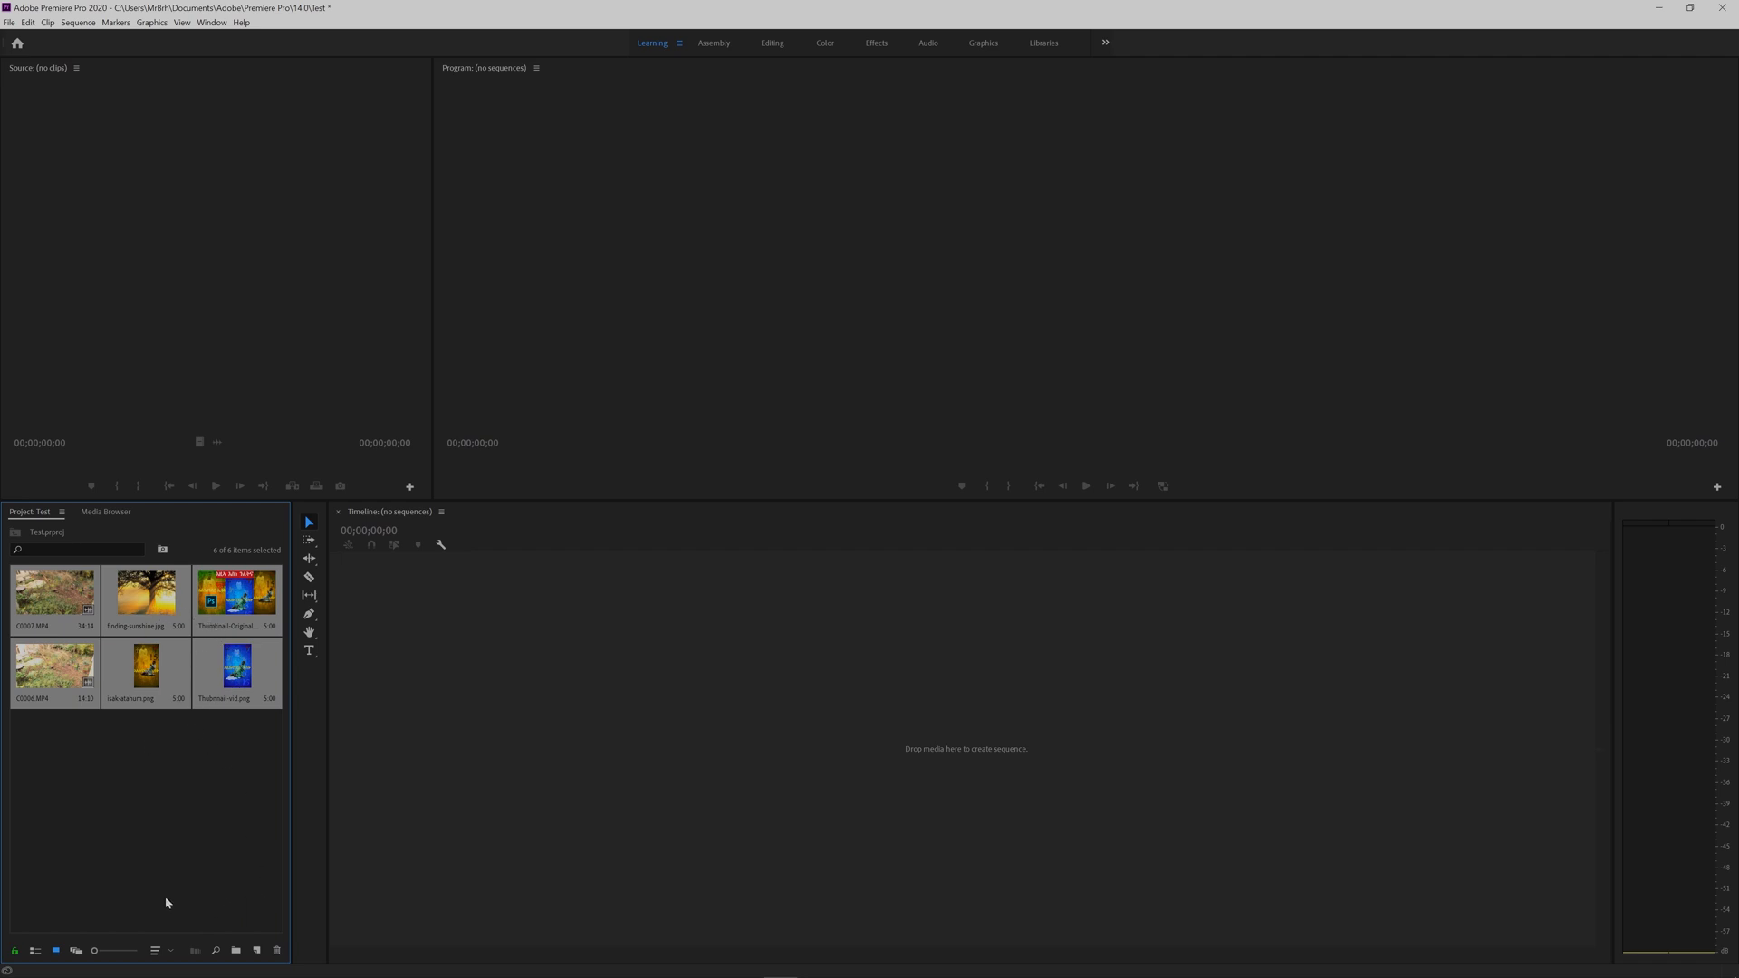
{"action": "left_click", "coordinate": [236, 802]}
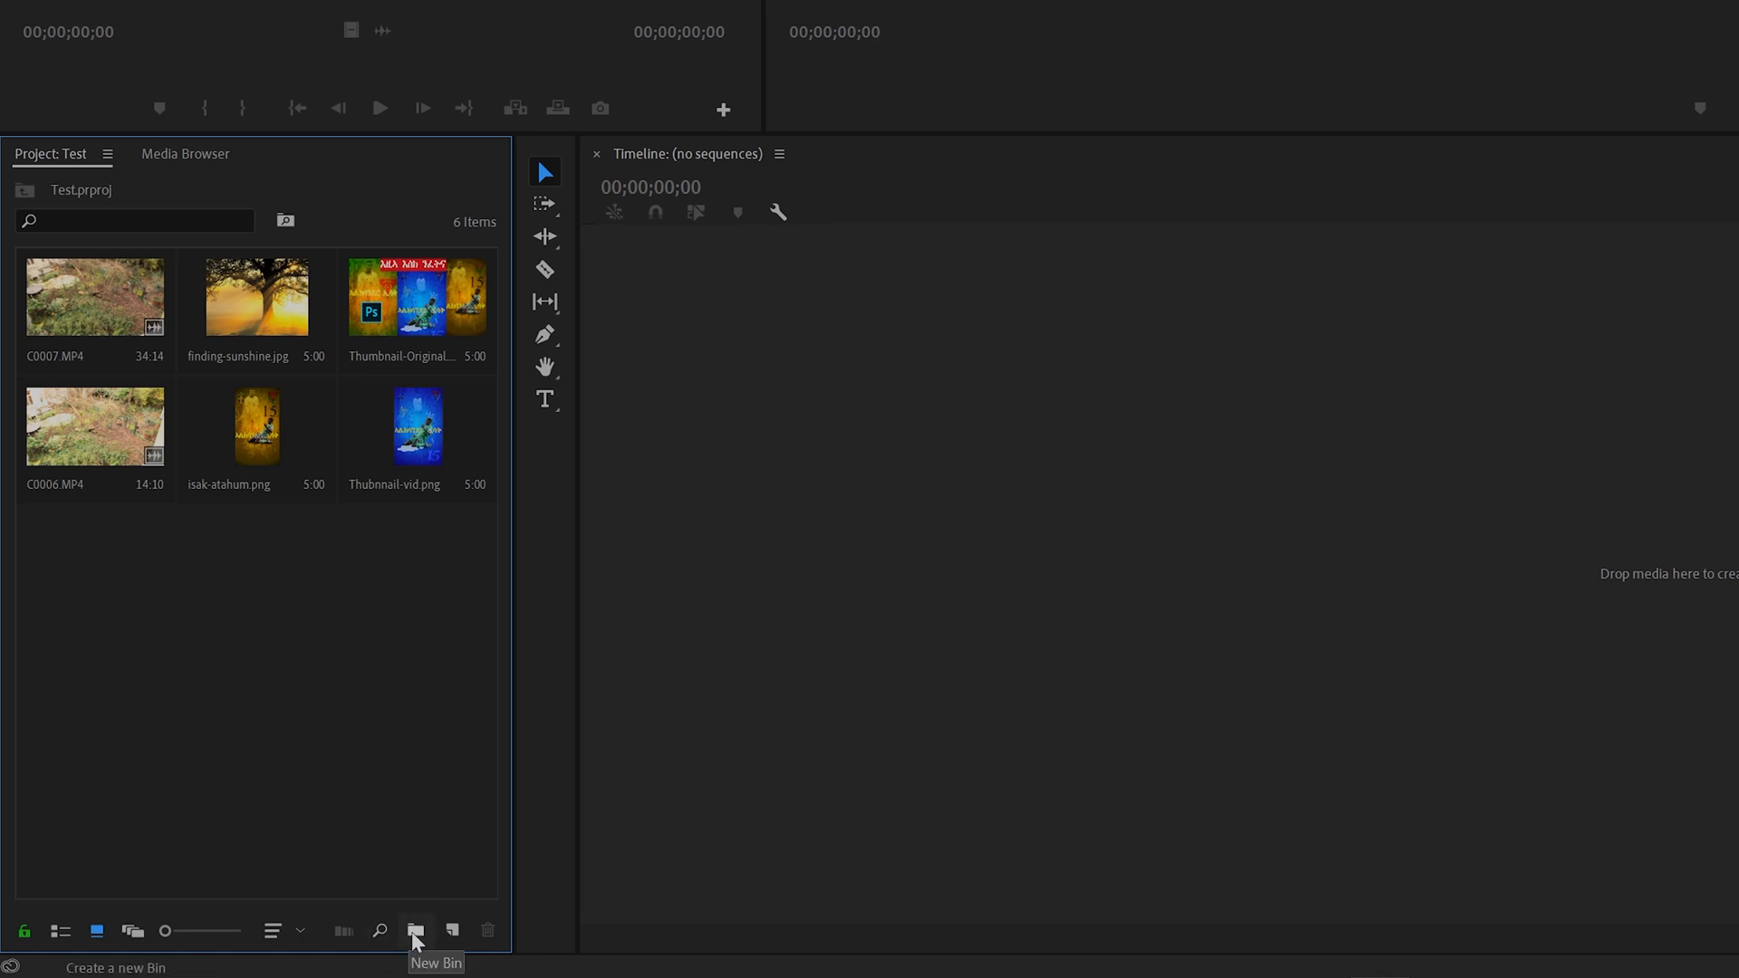
- Create three bins in the project named Music, Photo and Audio
{"action": "left_click", "coordinate": [416, 933]}
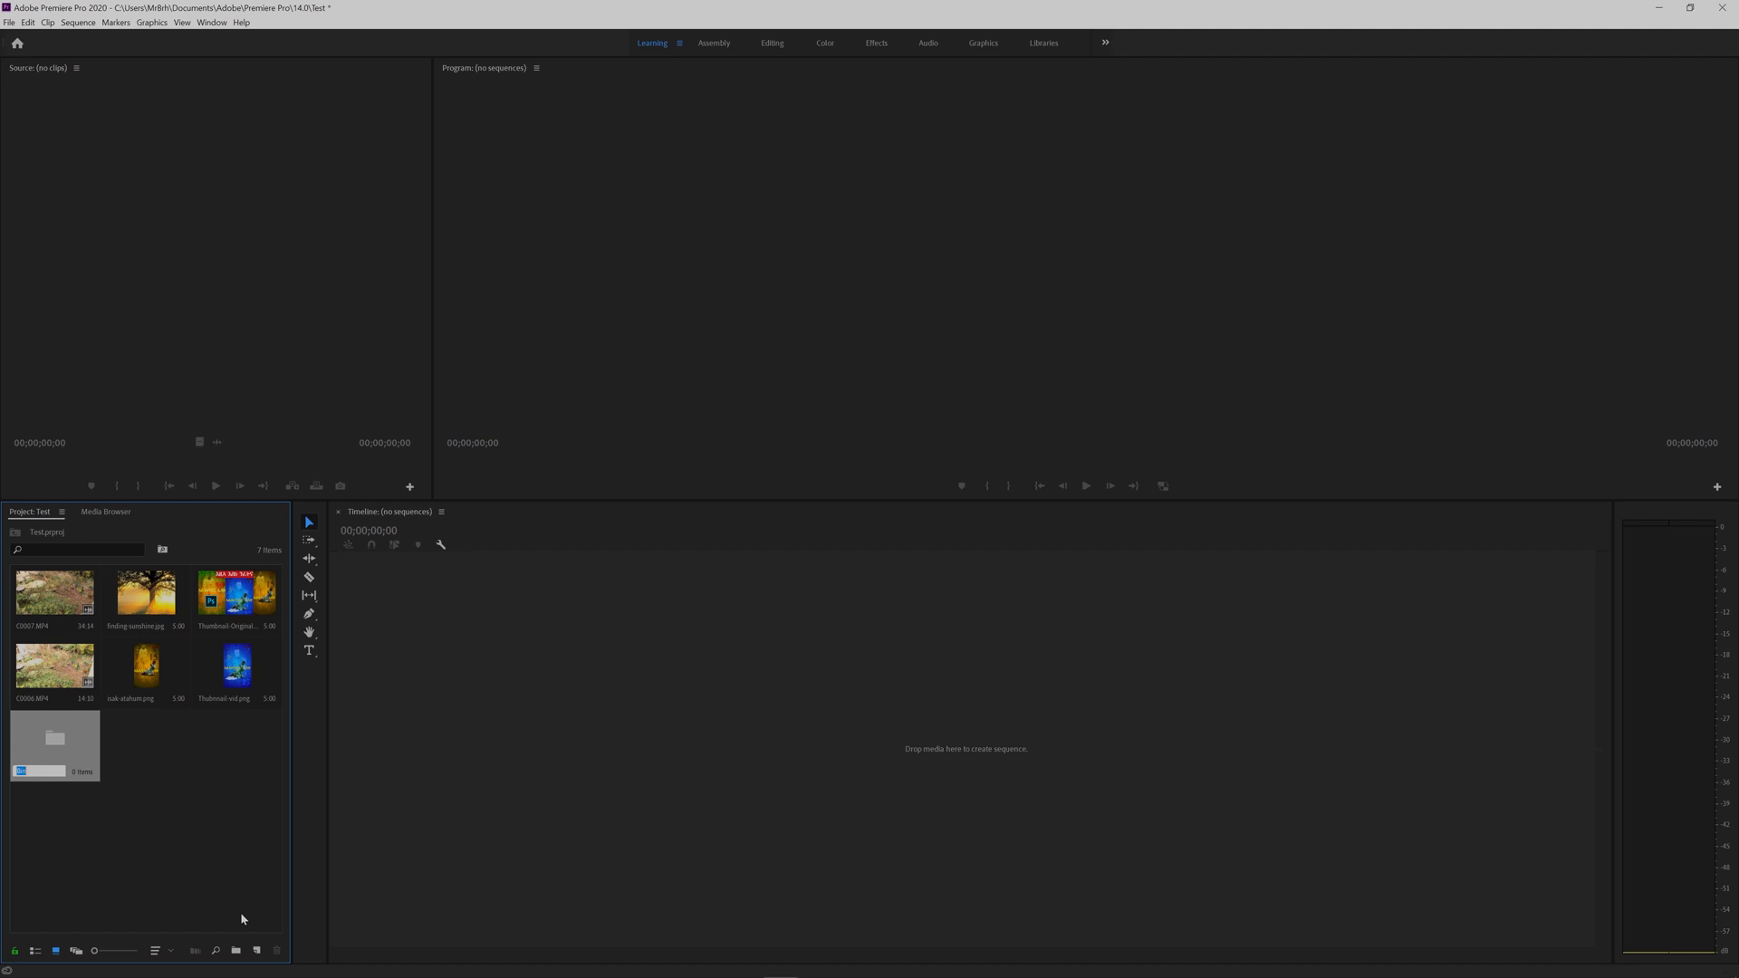
{"action": "type", "text": "Music"}
{"action": "key", "text": "Tab"}
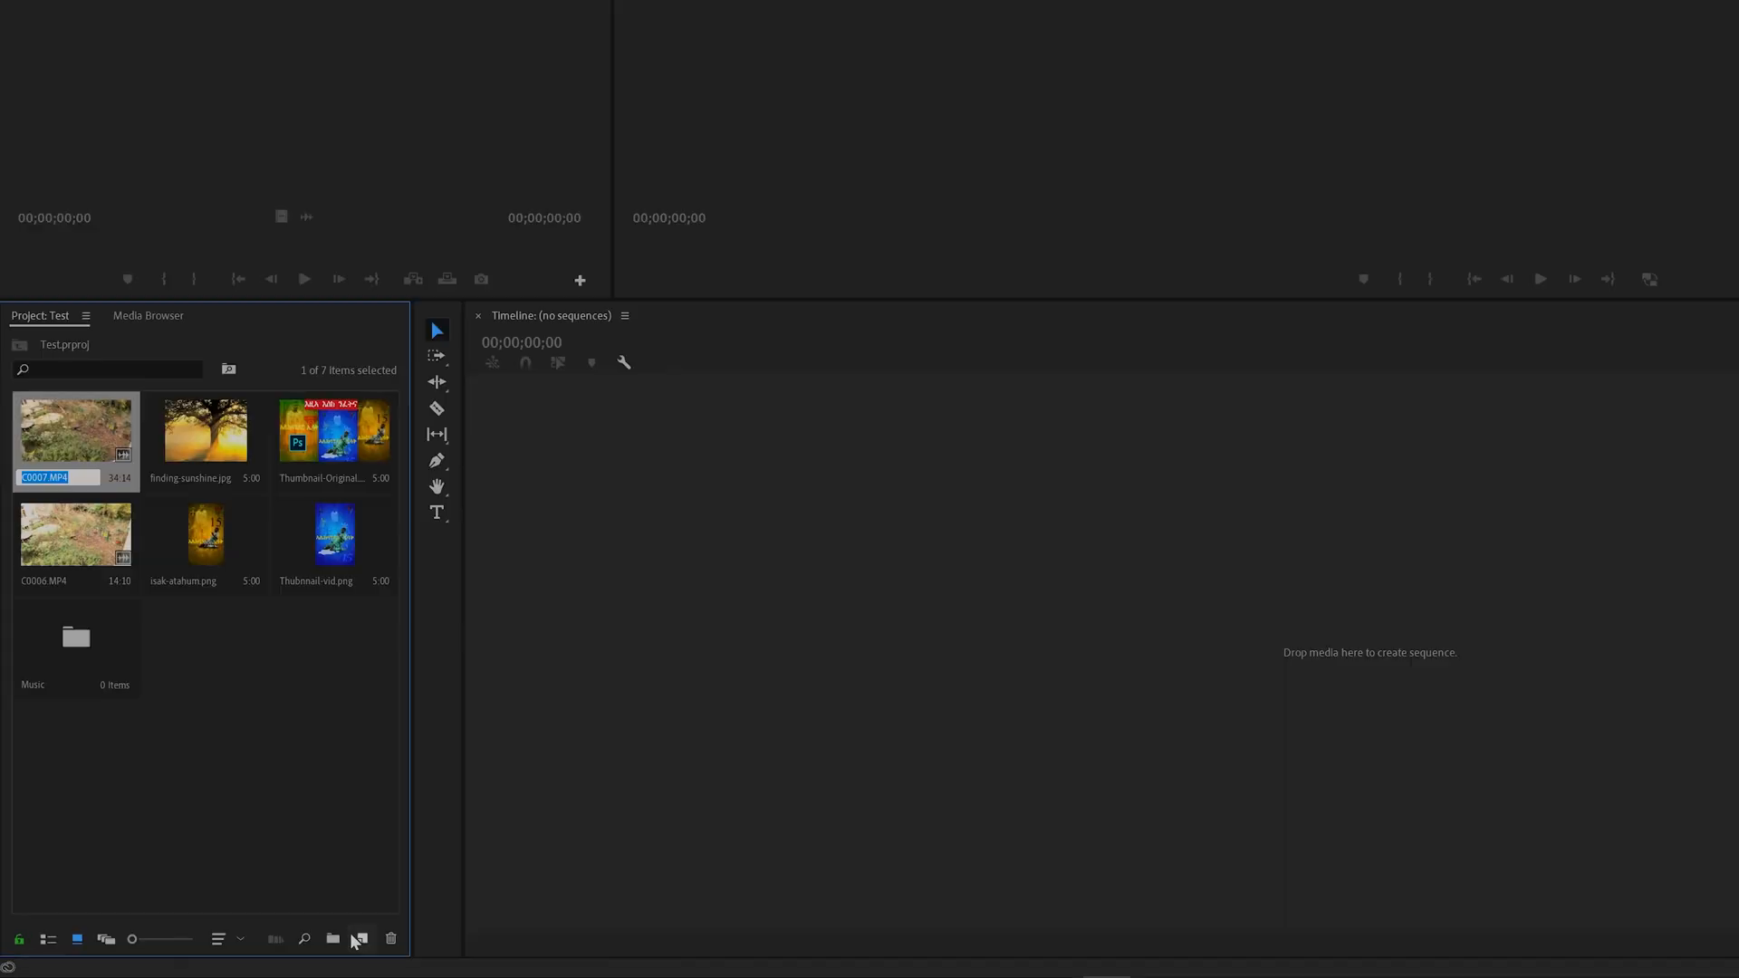
{"action": "left_click", "coordinate": [235, 950]}
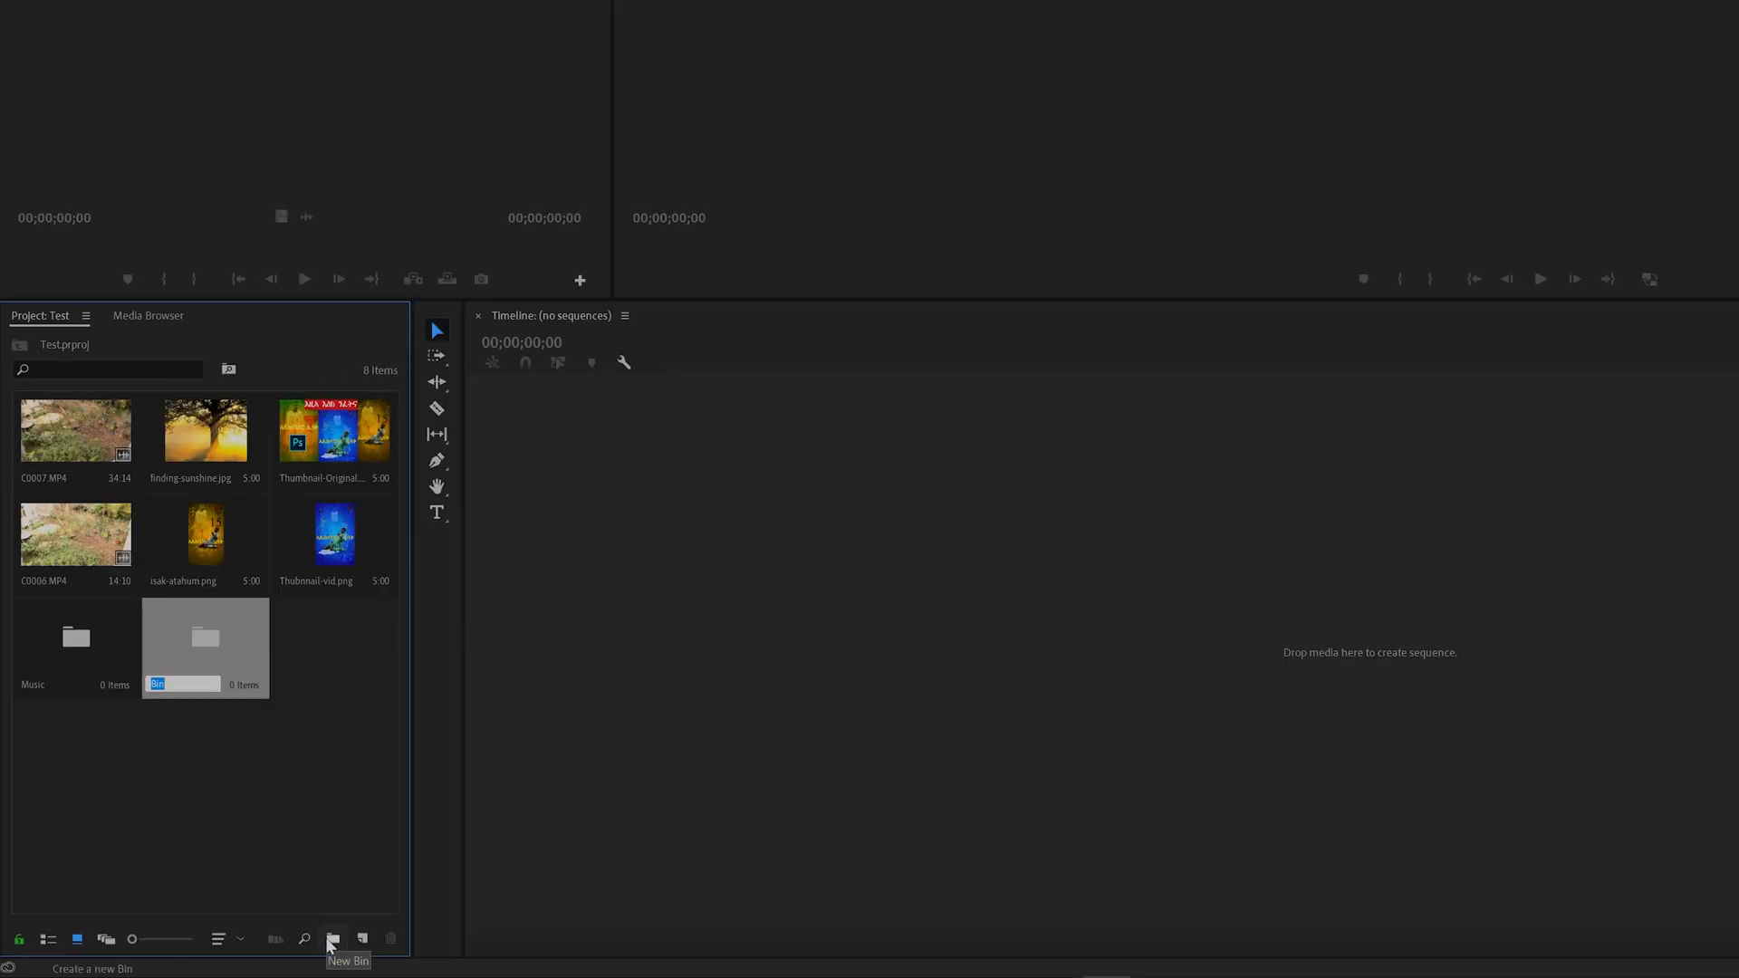
{"action": "type", "text": "Photo"}
{"action": "left_click", "coordinate": [308, 831]}
{"action": "left_click", "coordinate": [334, 939]}
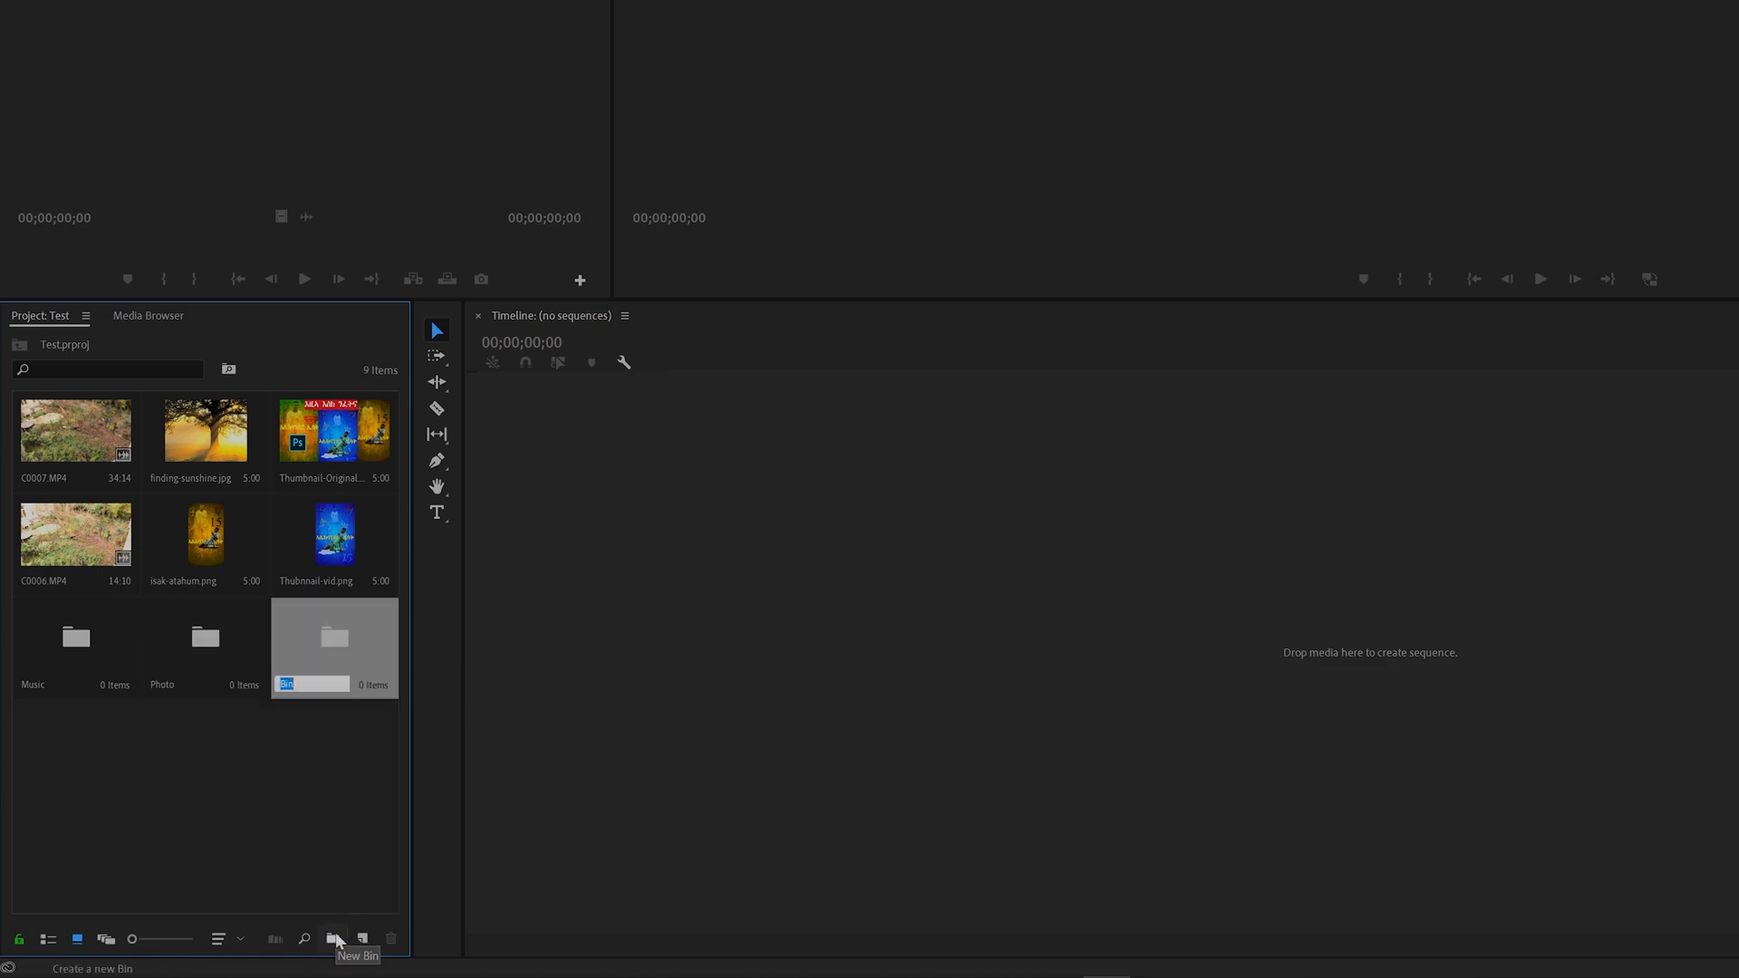
{"action": "type", "text": "Audio"}
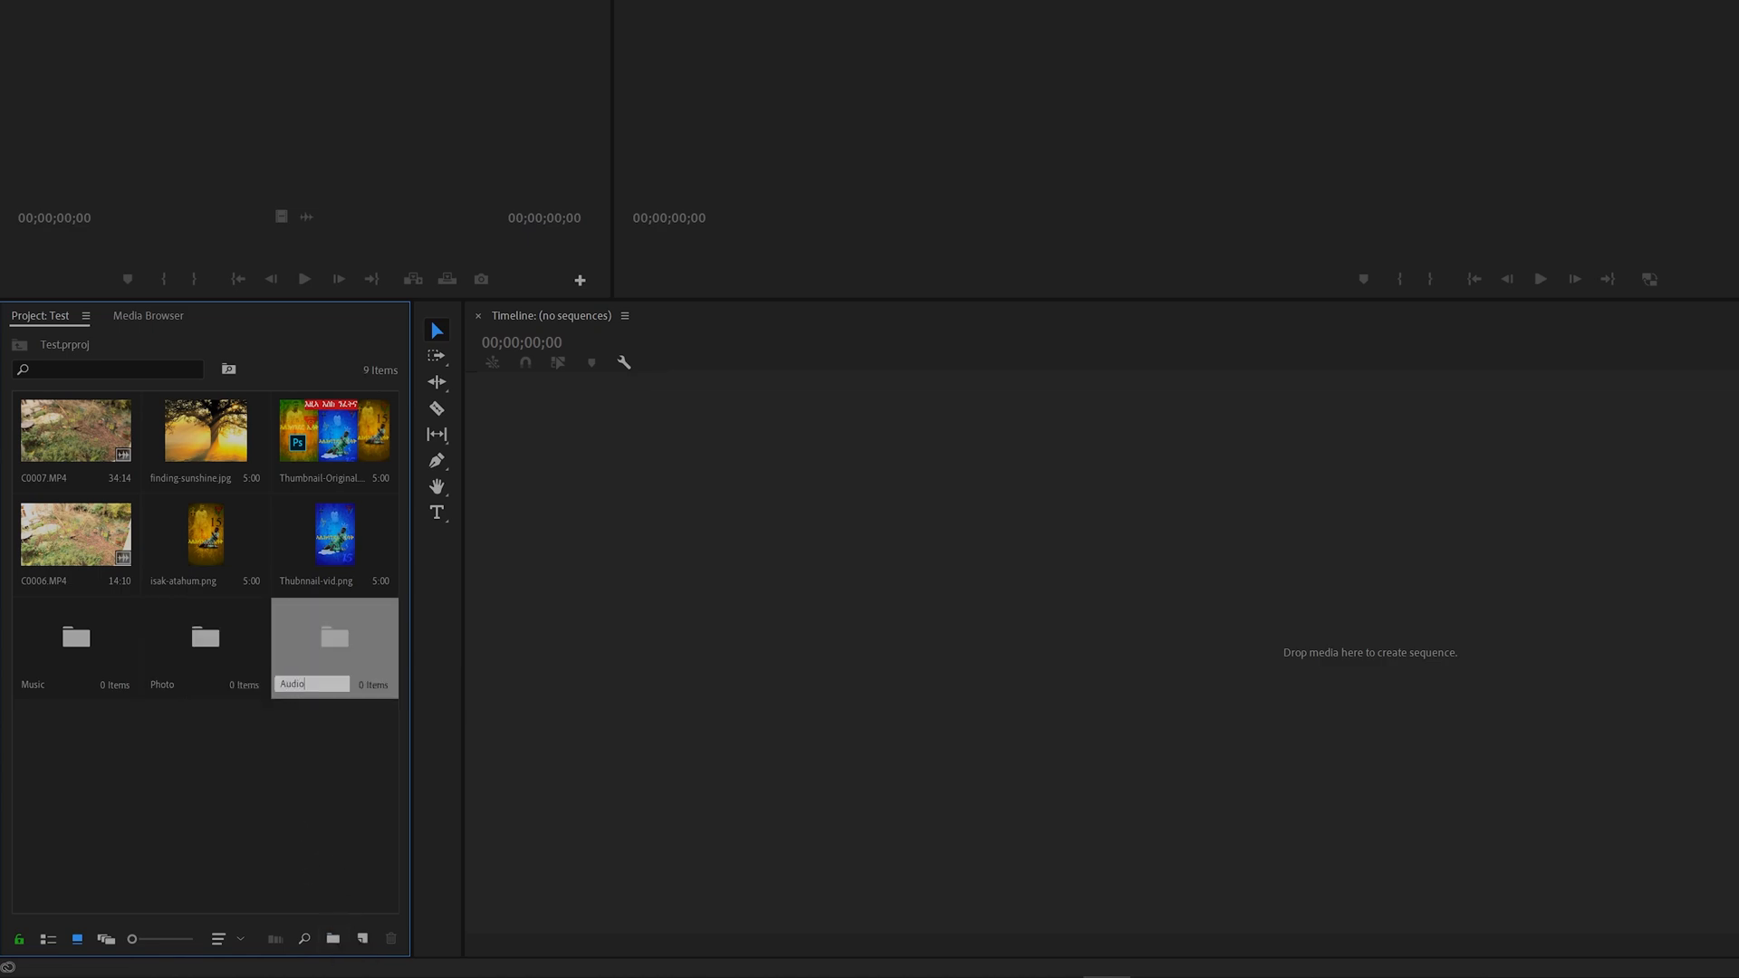
{"action": "left_click", "coordinate": [210, 755]}
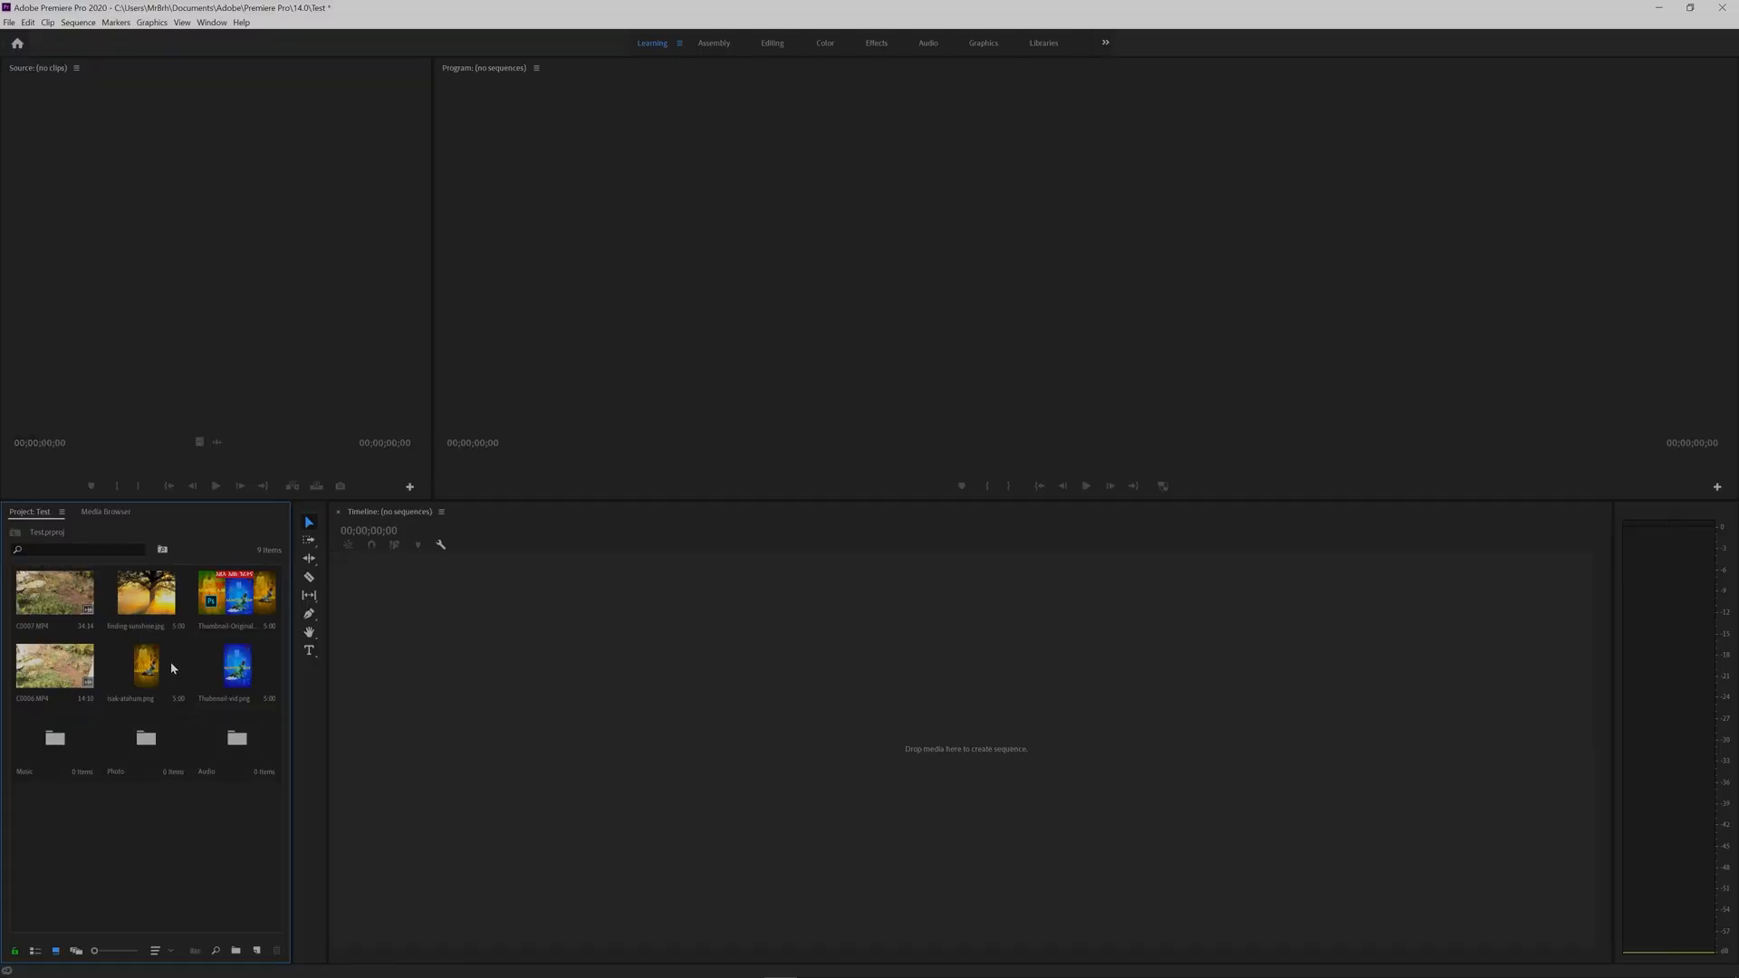
{"action": "left_click_drag", "start_coordinate": [154, 668], "coordinate": [151, 744]}
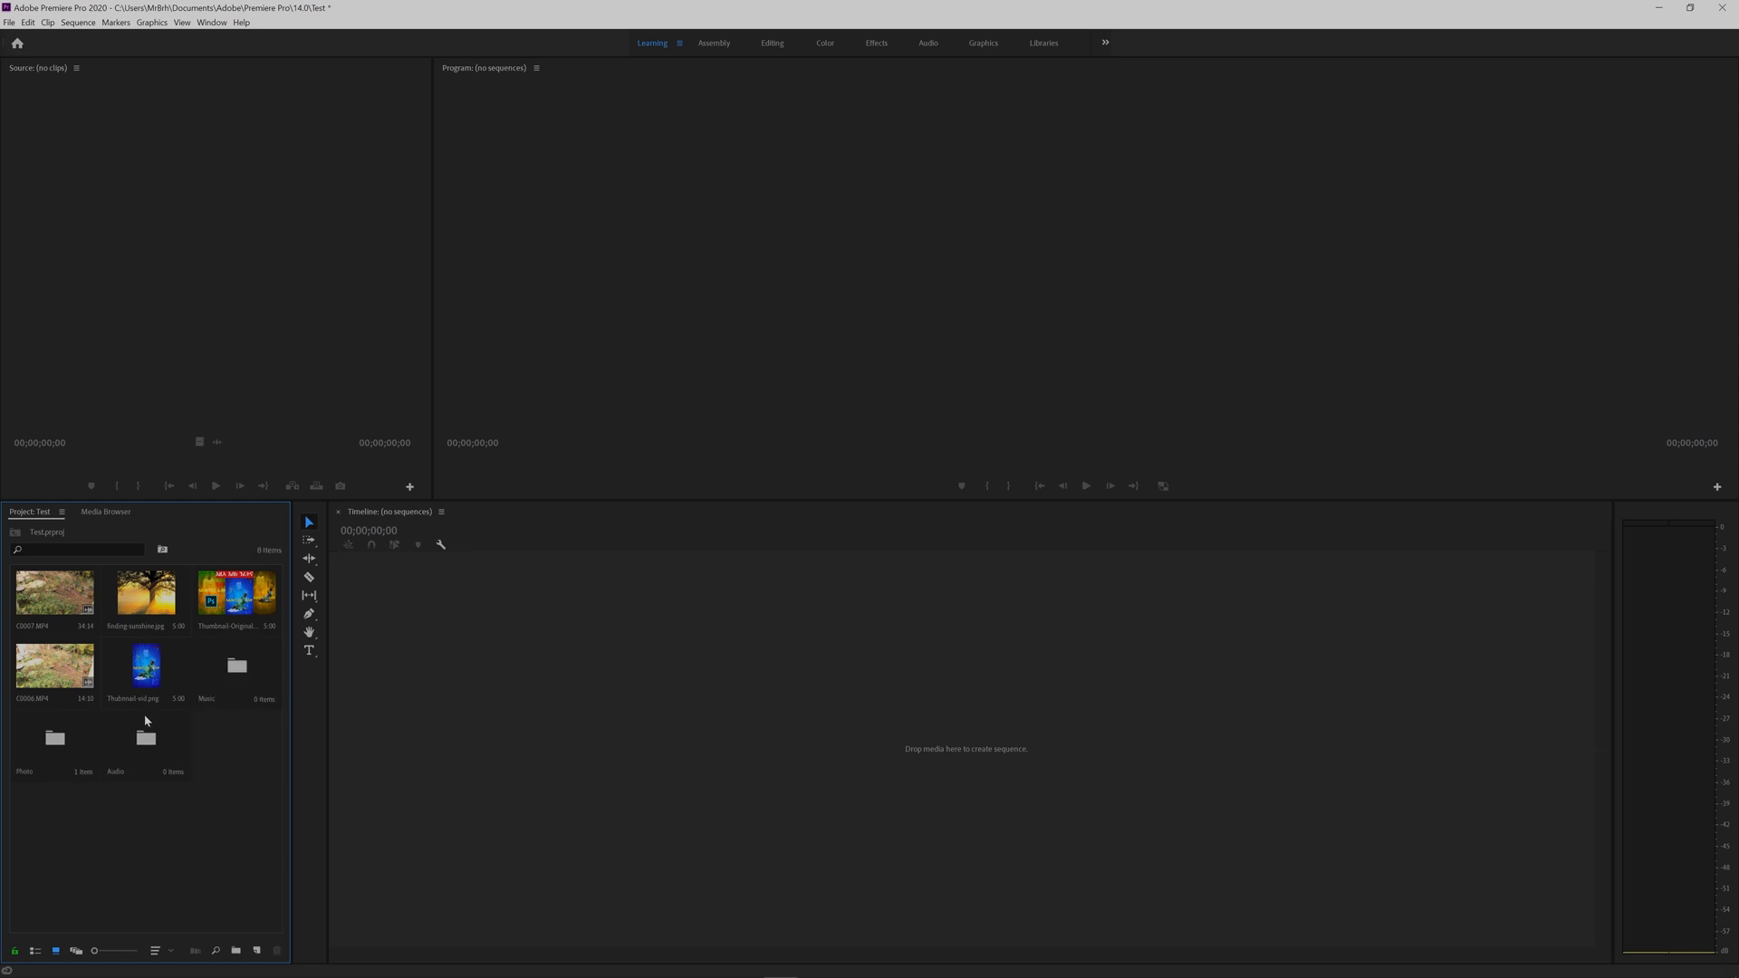
{"action": "double_click", "coordinate": [231, 671]}
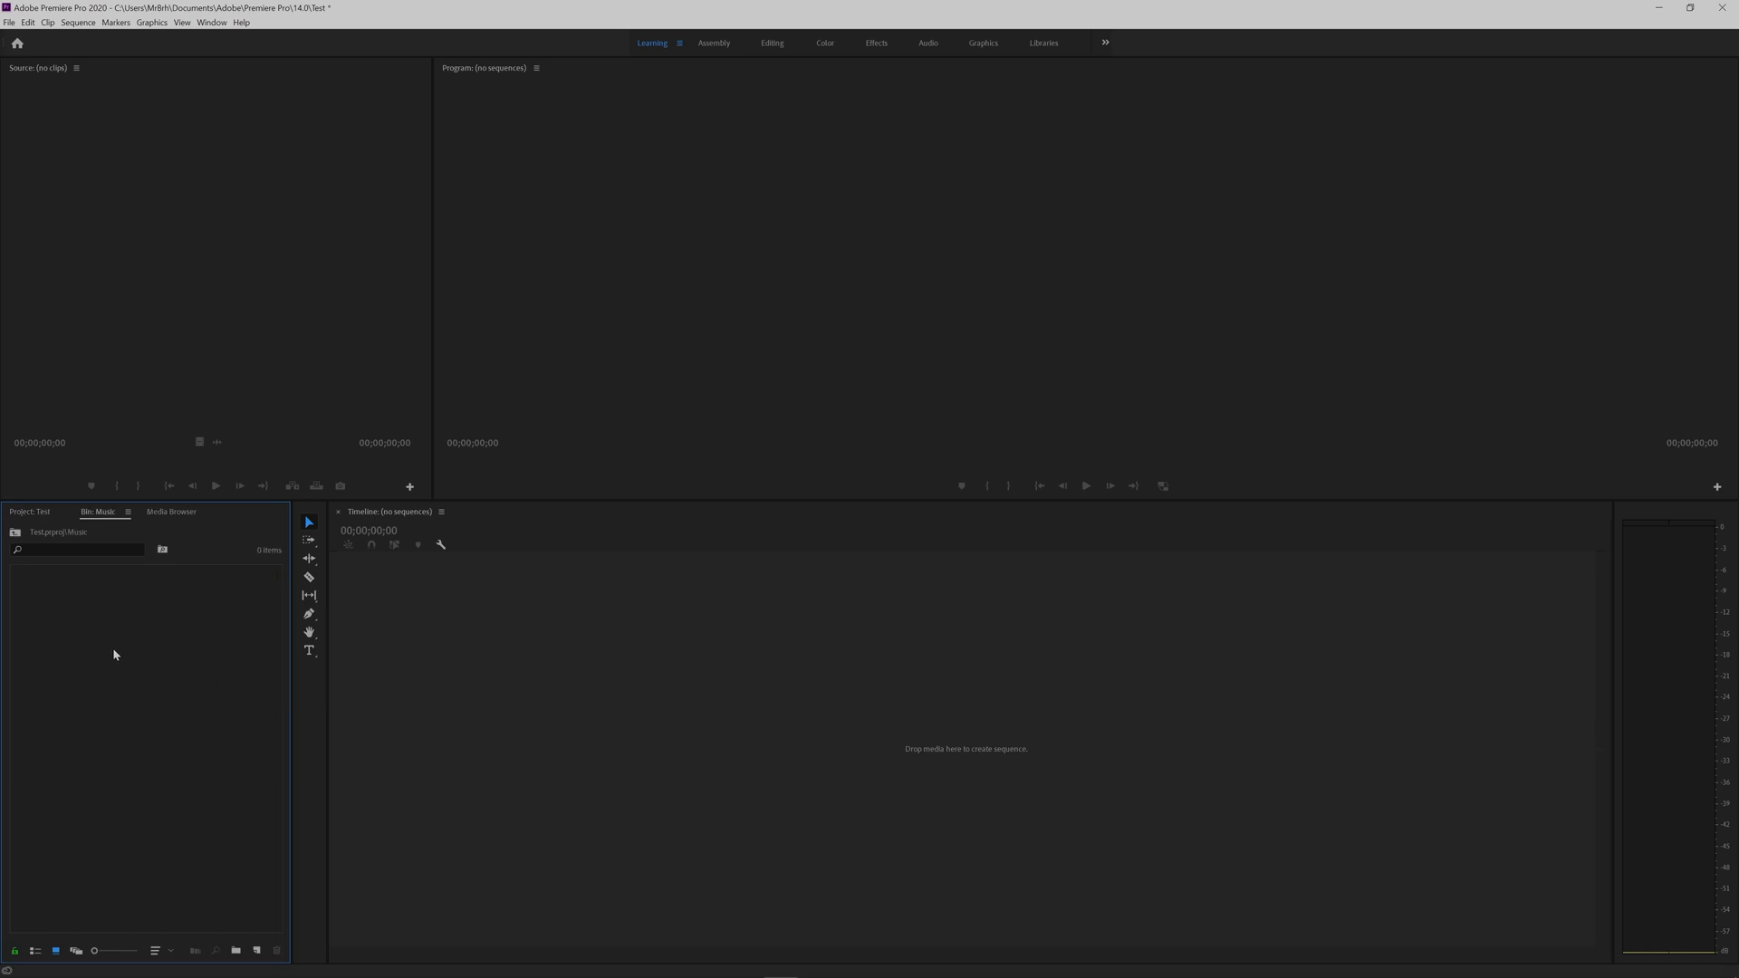
{"action": "double_click", "coordinate": [113, 644]}
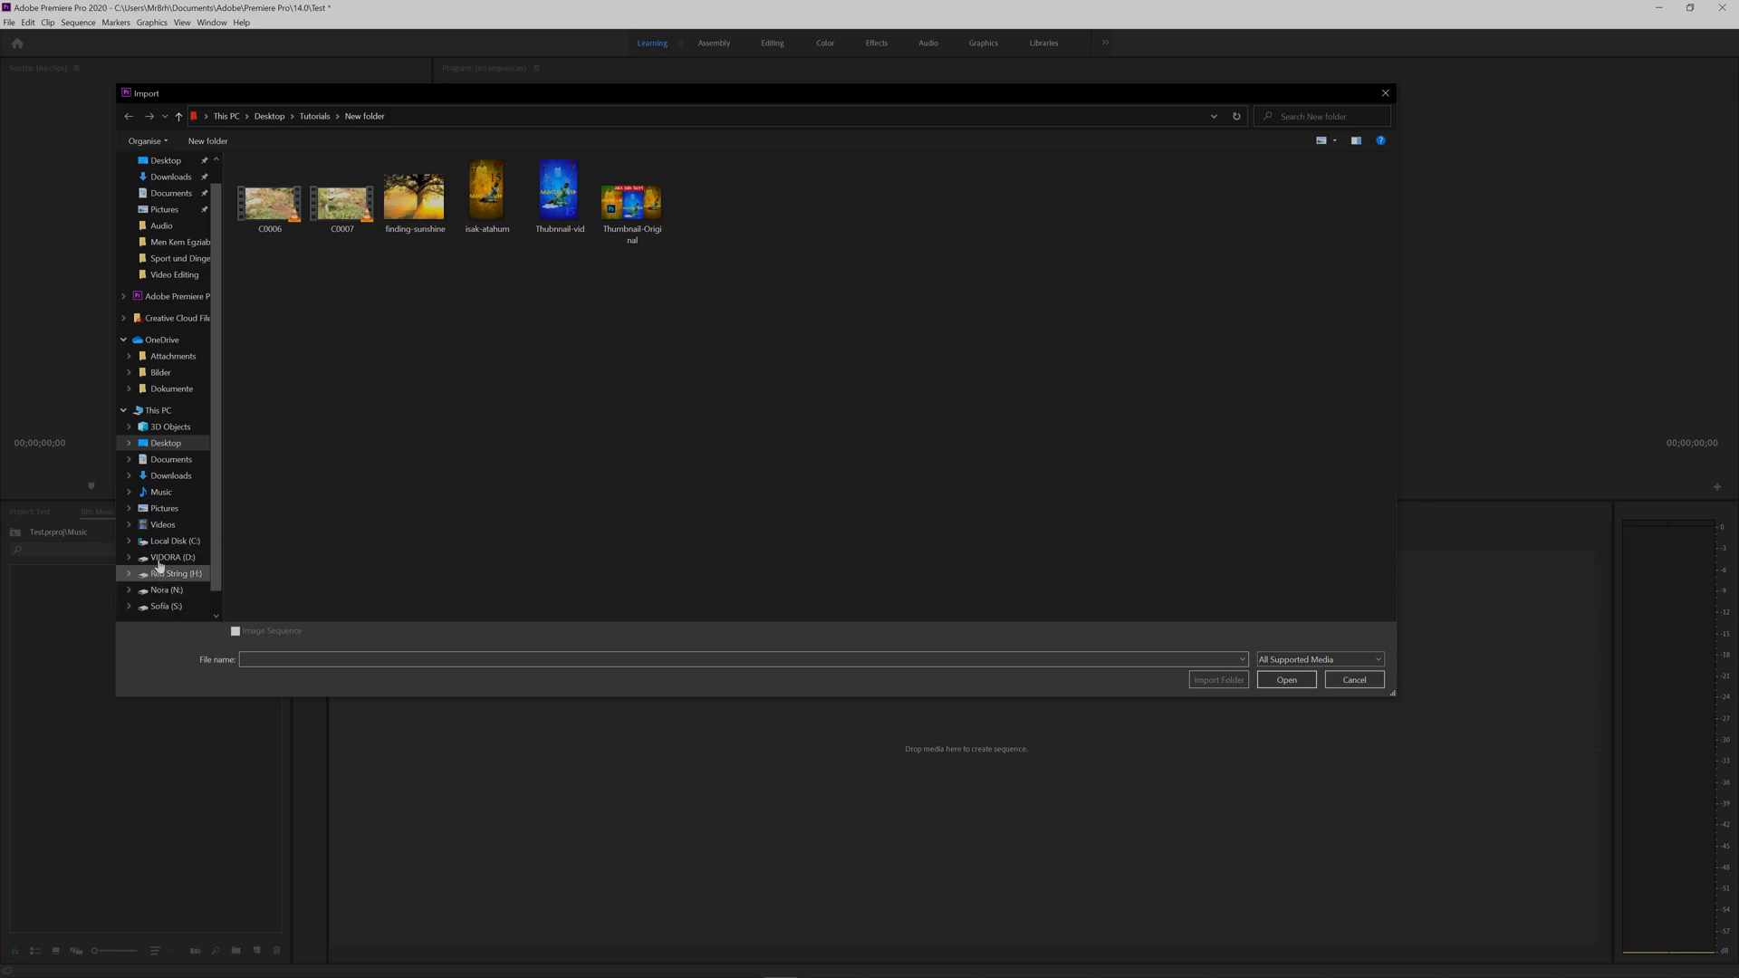
{"action": "left_click", "coordinate": [1353, 680]}
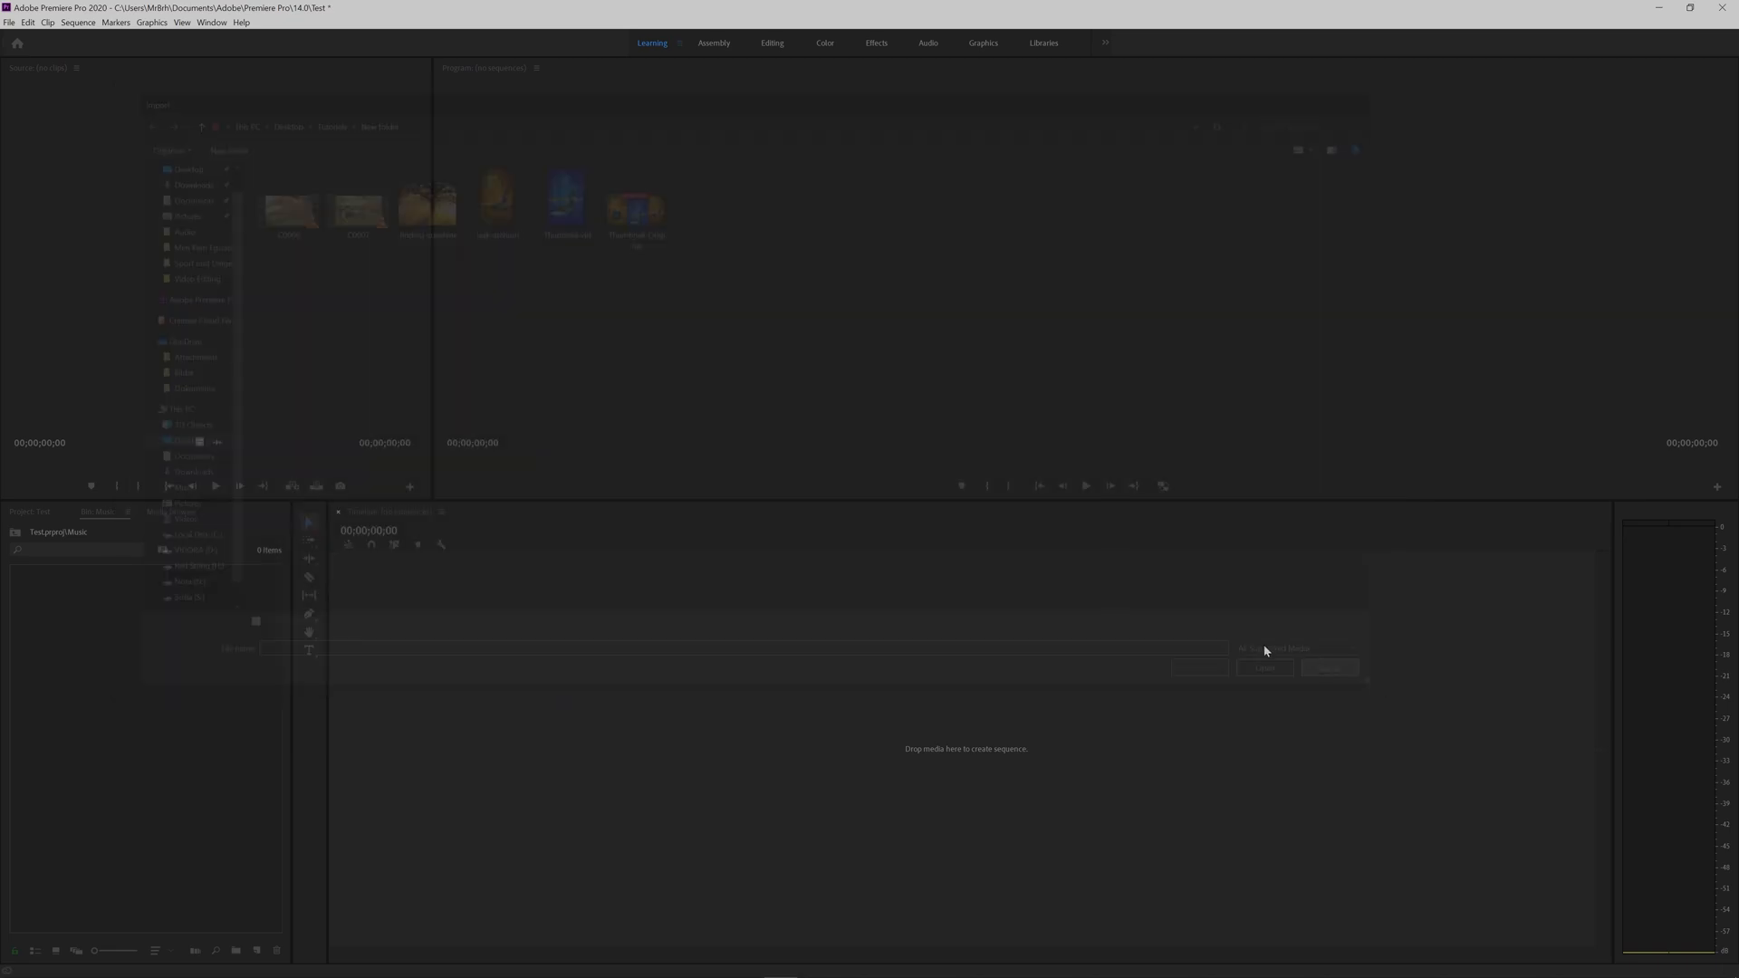
{"action": "left_click", "coordinate": [9, 22]}
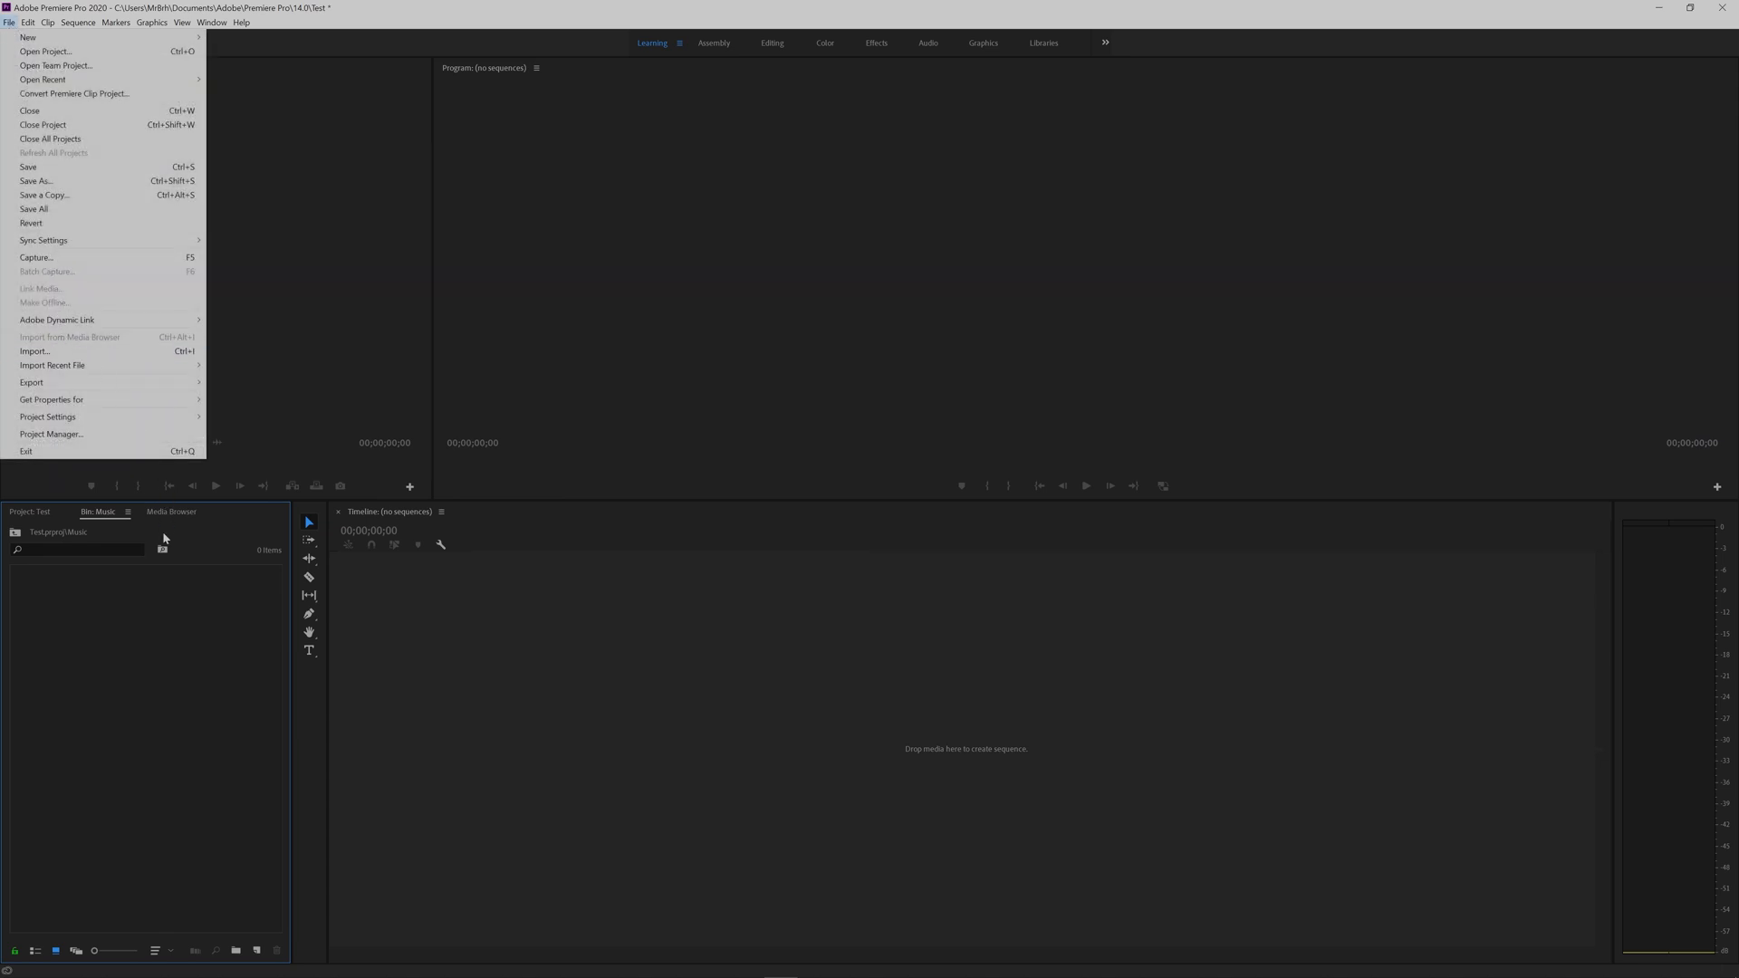
{"action": "left_click", "coordinate": [129, 572]}
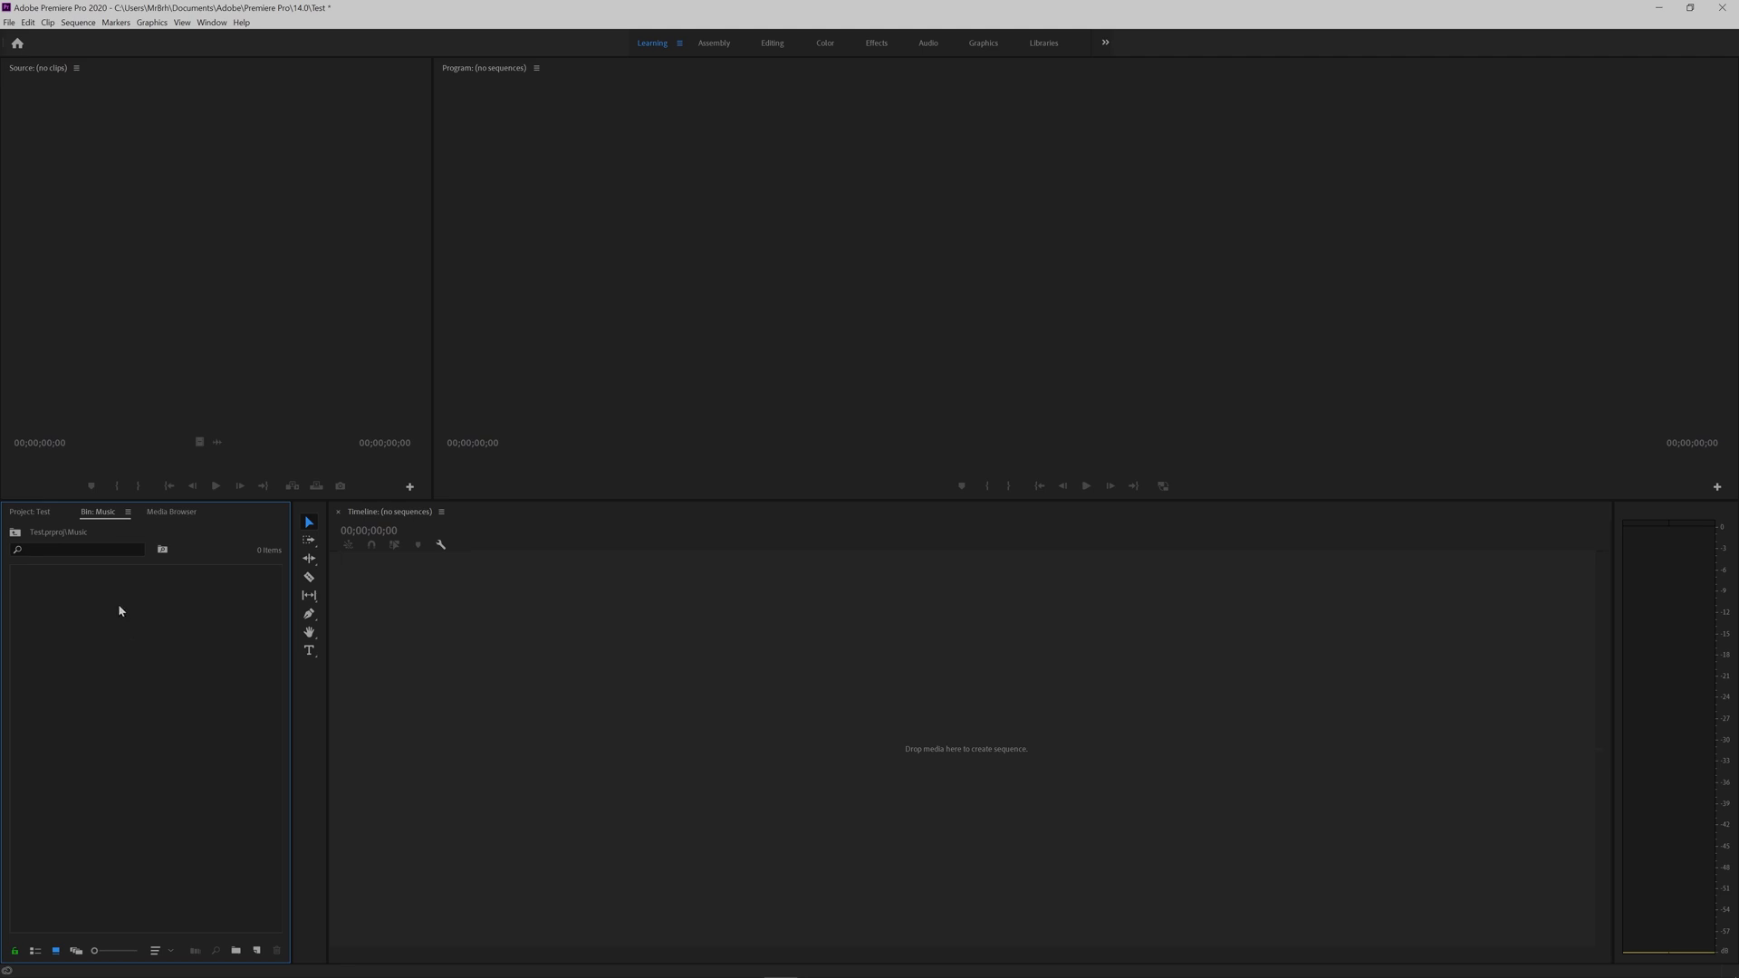
- Import the C0007 video clip into the Music bin and return to the project's top level
{"action": "double_click", "coordinate": [120, 705]}
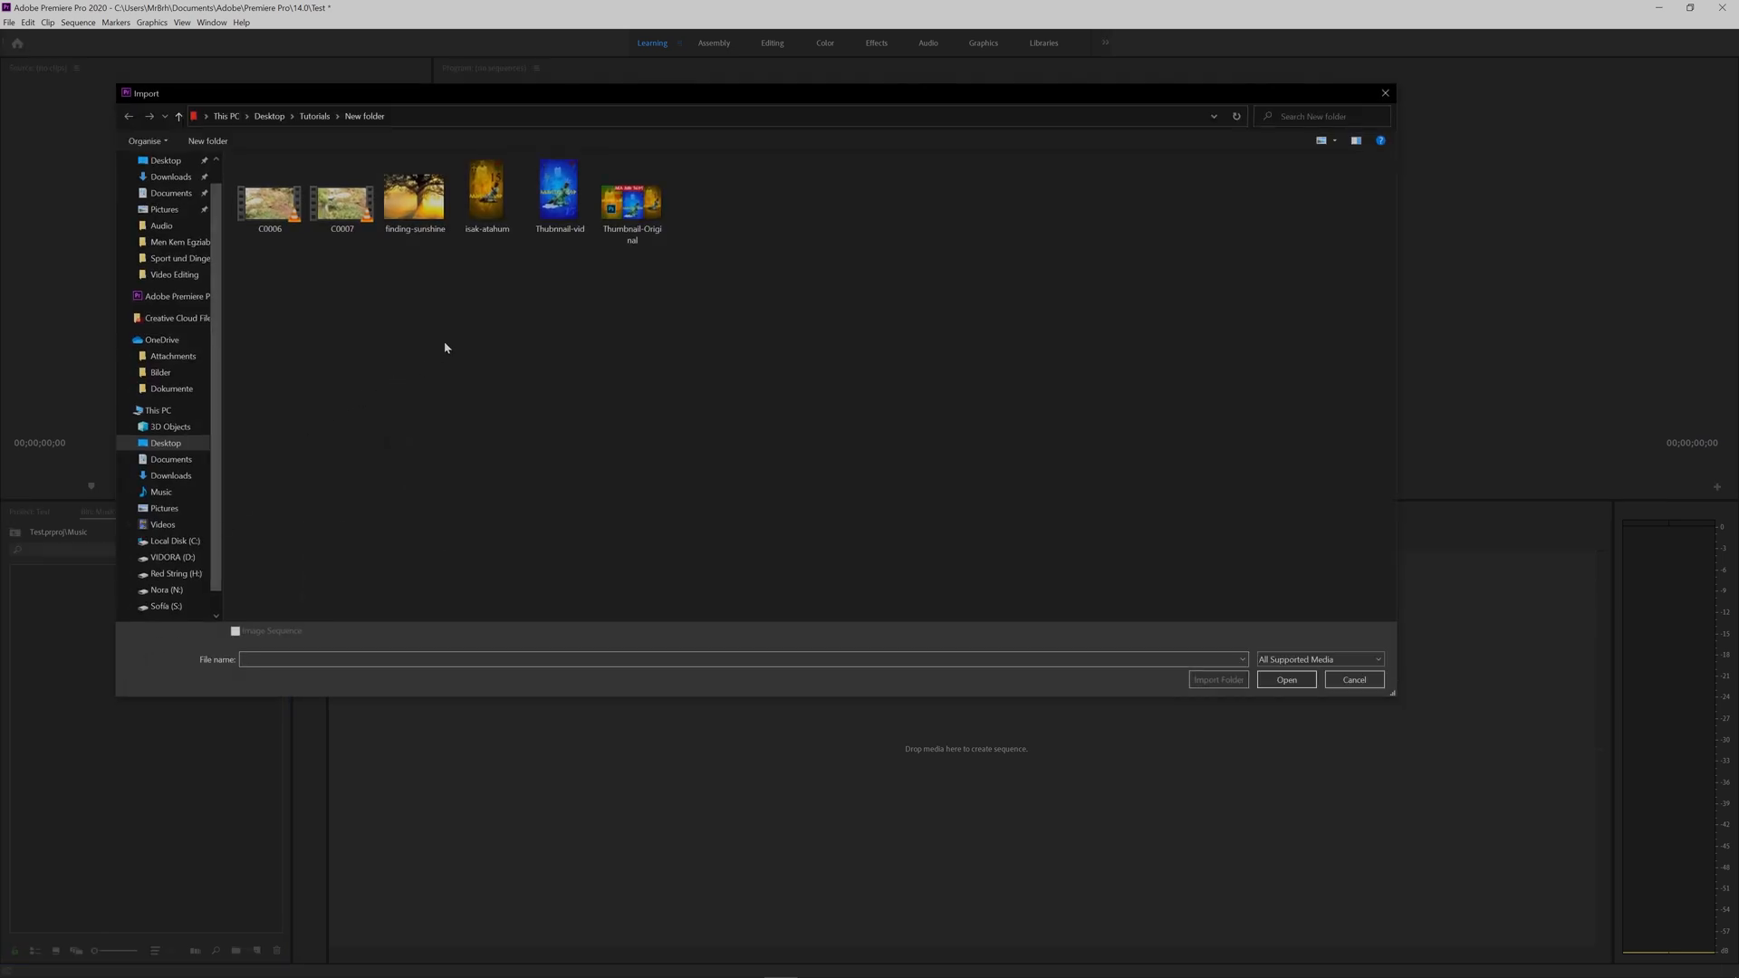
{"action": "left_click", "coordinate": [345, 210]}
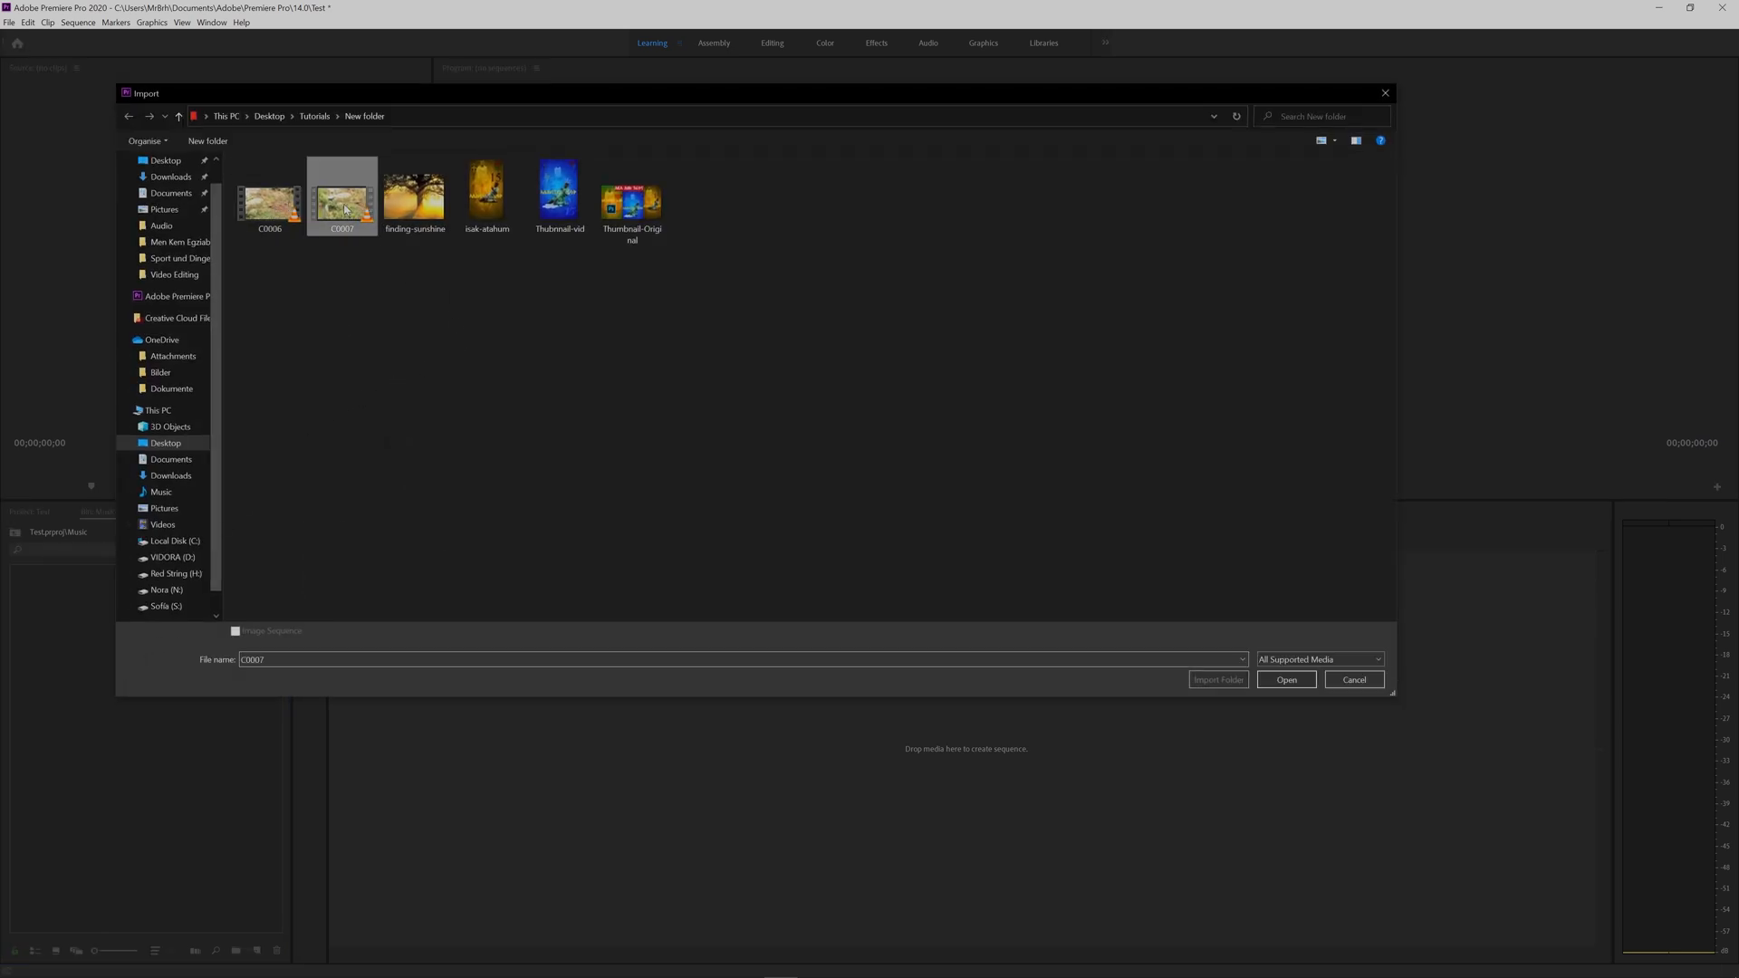
{"action": "left_click", "coordinate": [1286, 679]}
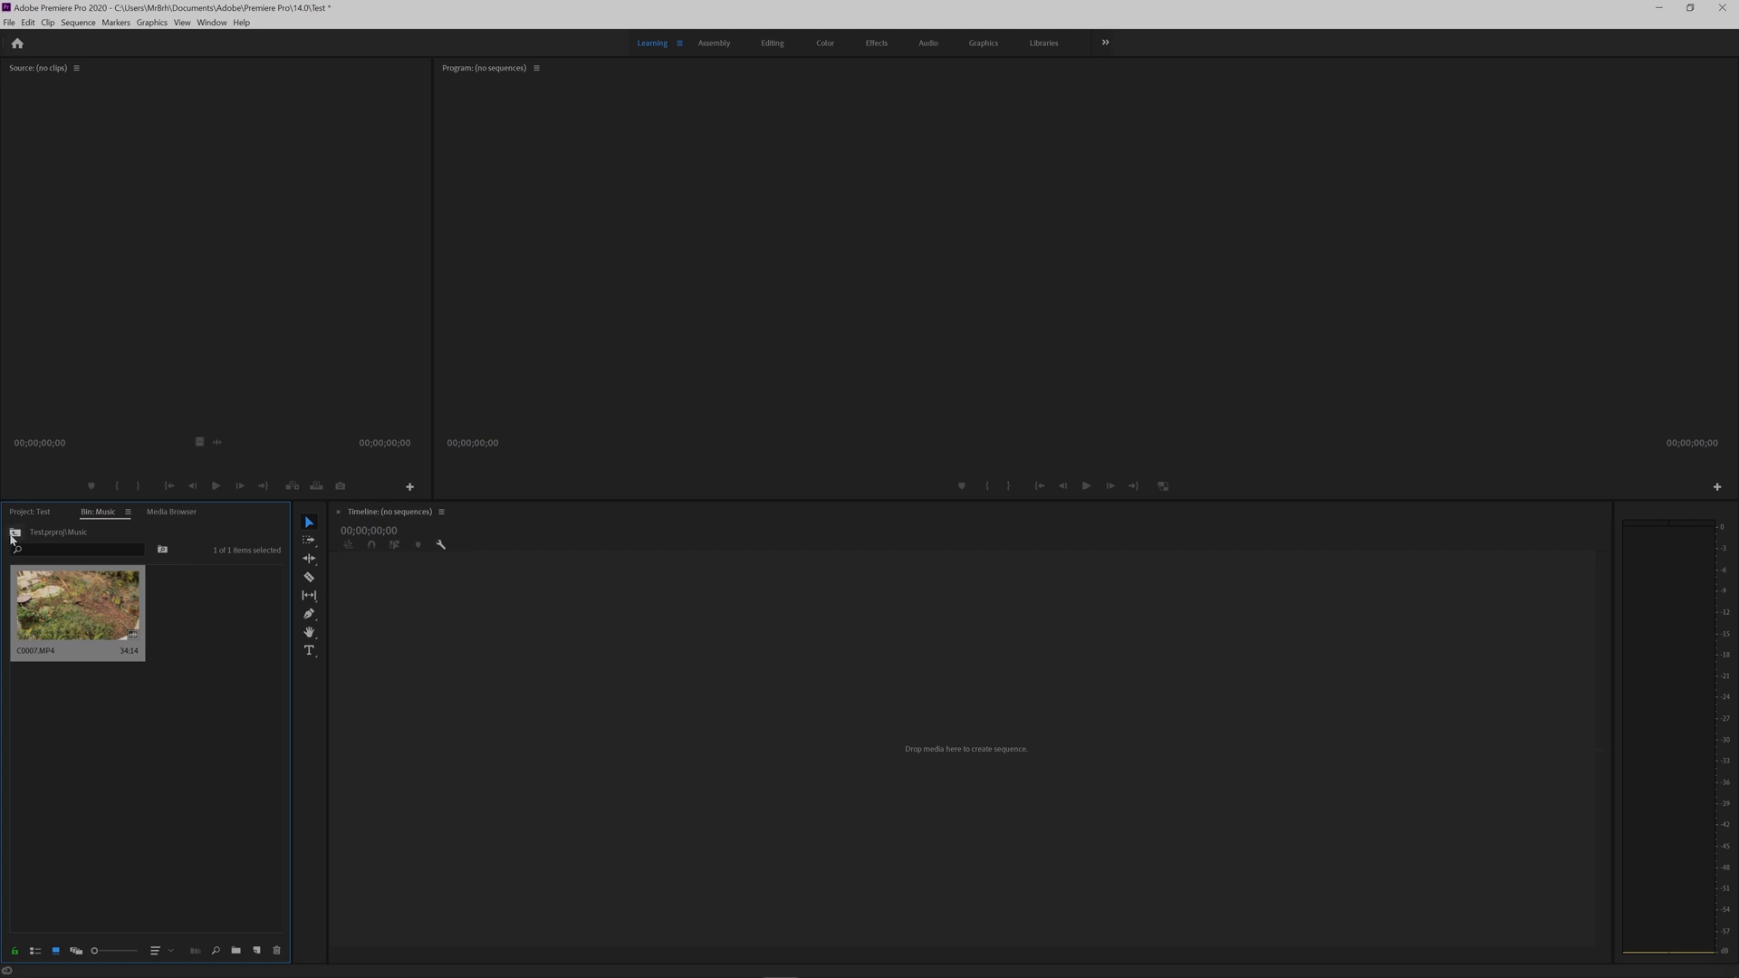
{"action": "left_click", "coordinate": [14, 534]}
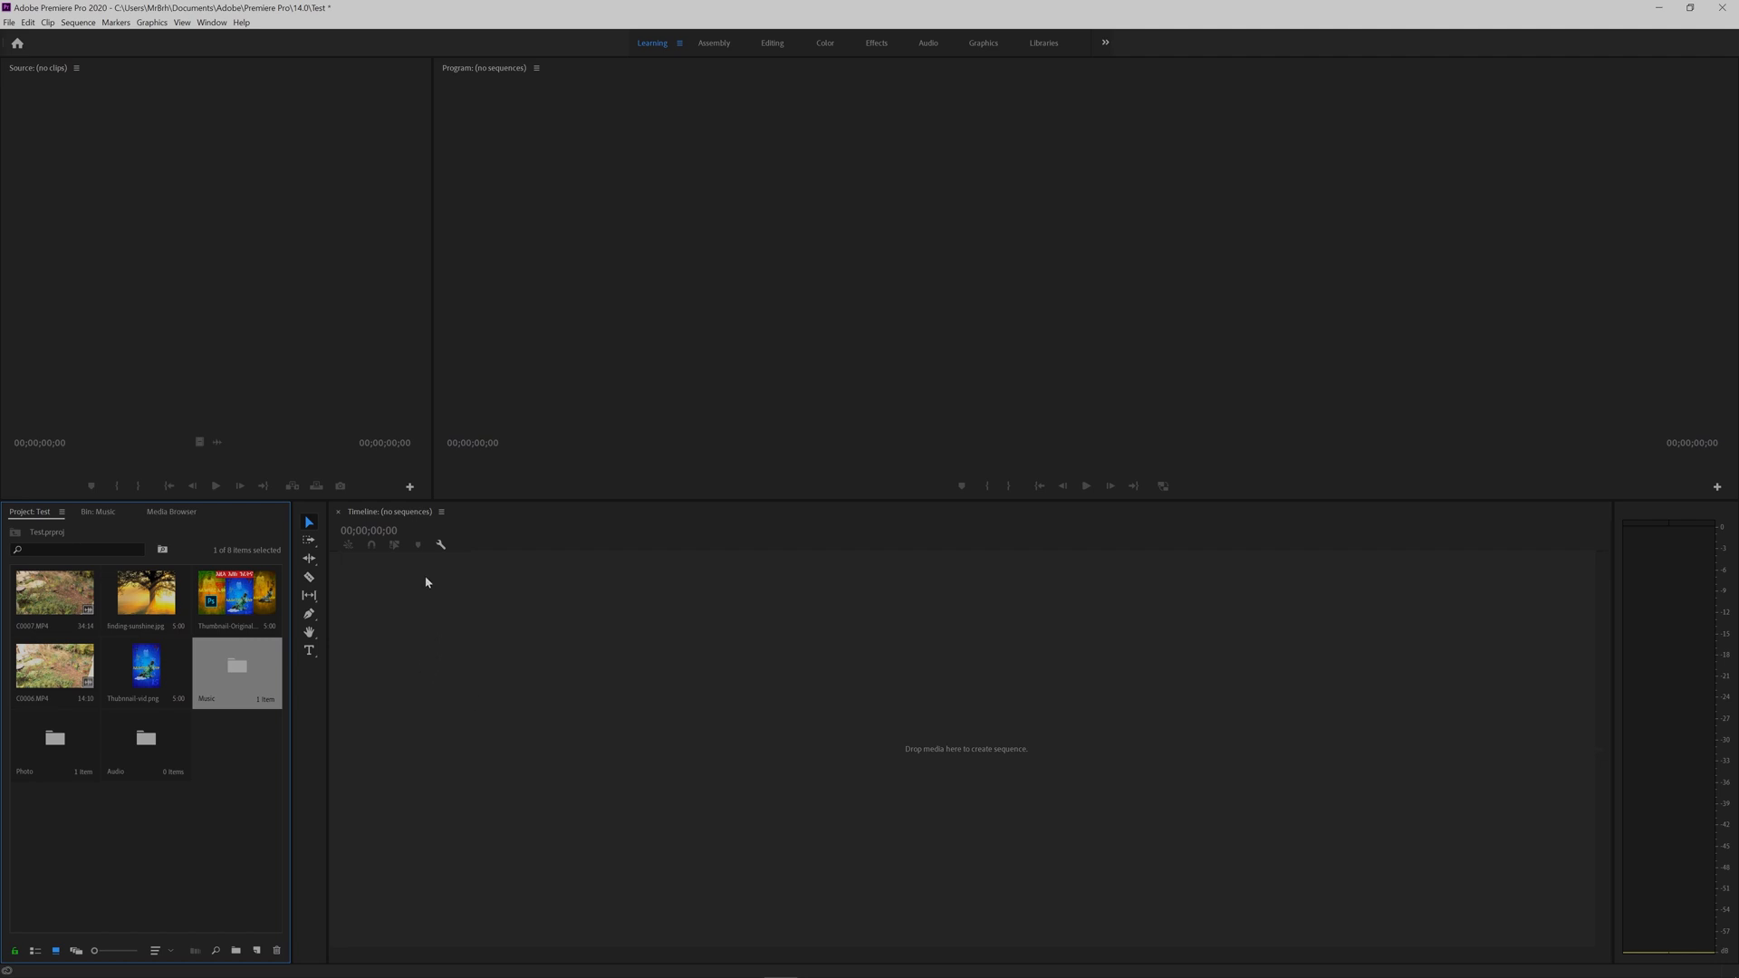
- Create a sequence from the C0006.MP4 clip in the empty timeline and scrub the playhead to 00:00:13:08
{"action": "left_click", "coordinate": [43, 669]}
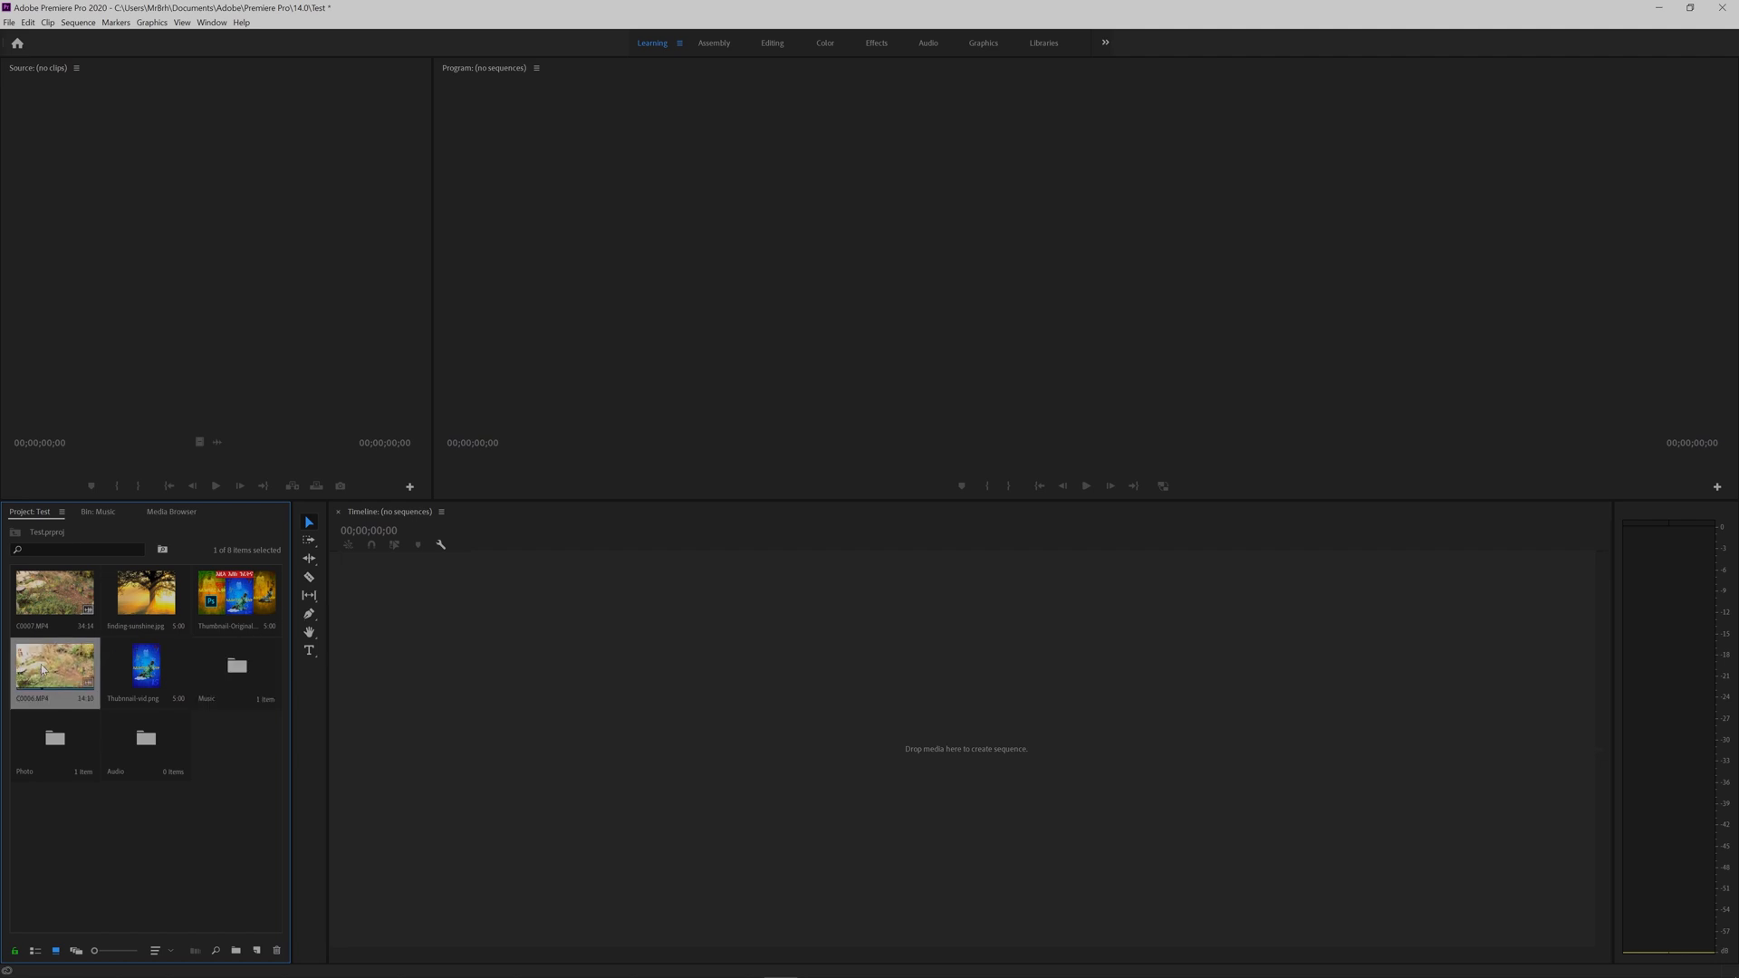
{"action": "left_click_drag", "start_coordinate": [43, 669], "coordinate": [519, 661]}
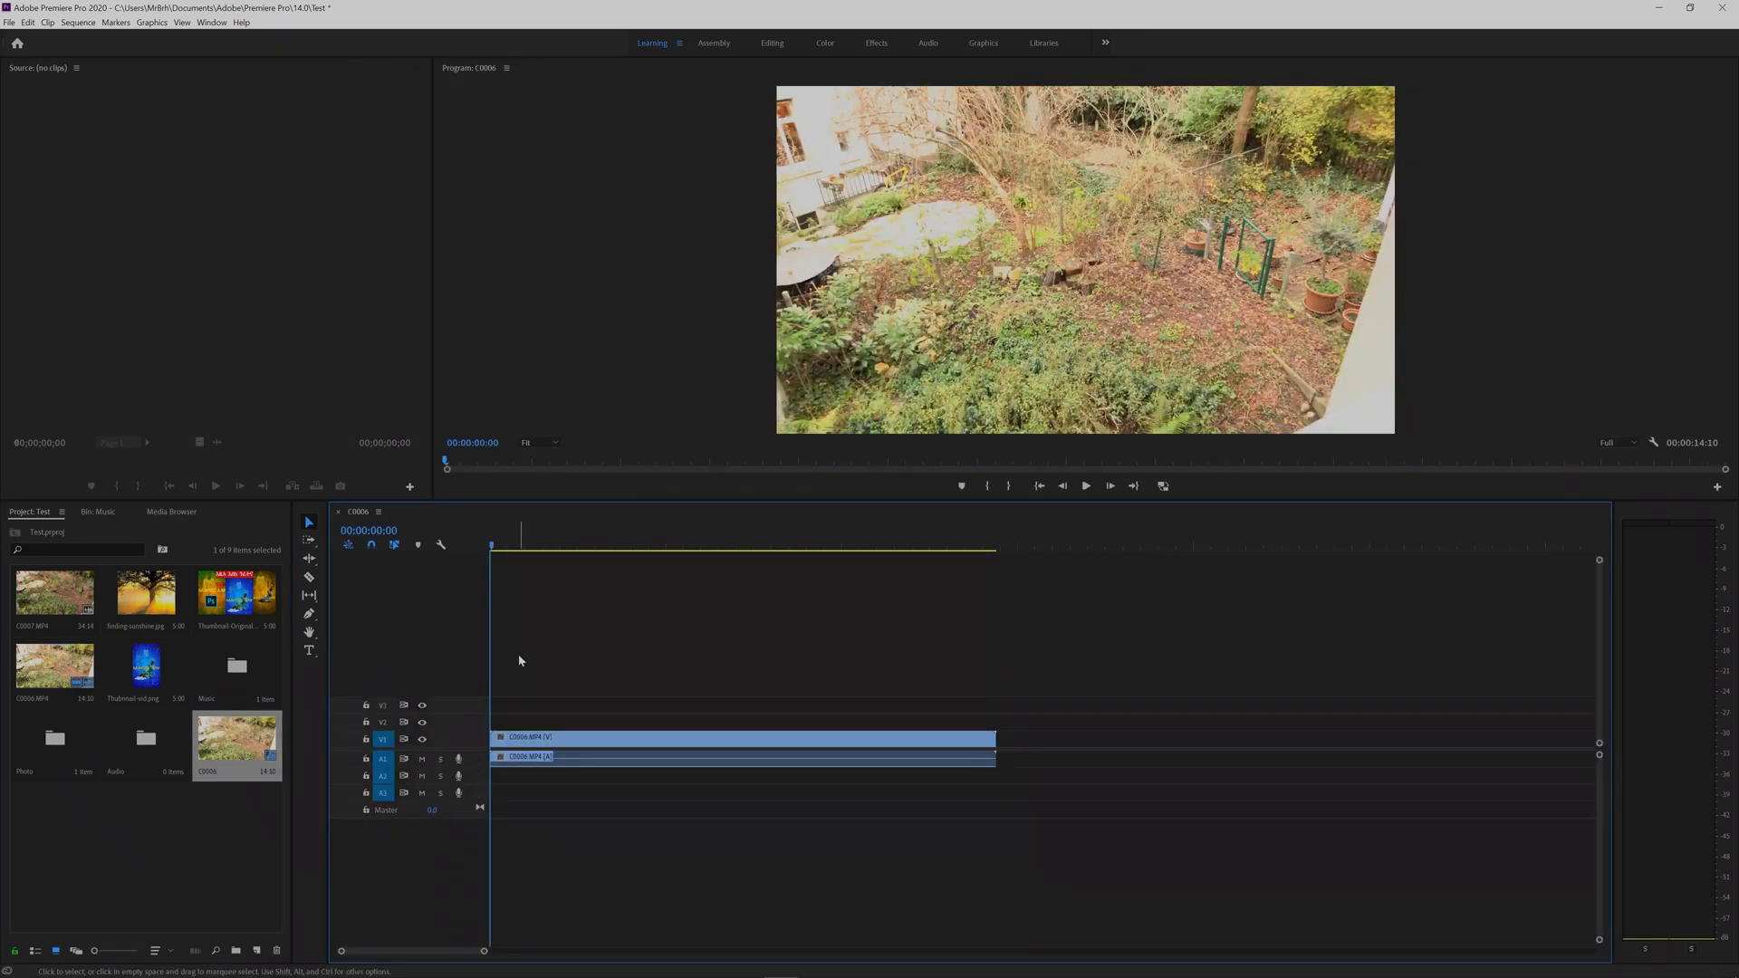
{"action": "left_click_drag", "start_coordinate": [518, 544], "coordinate": [819, 527]}
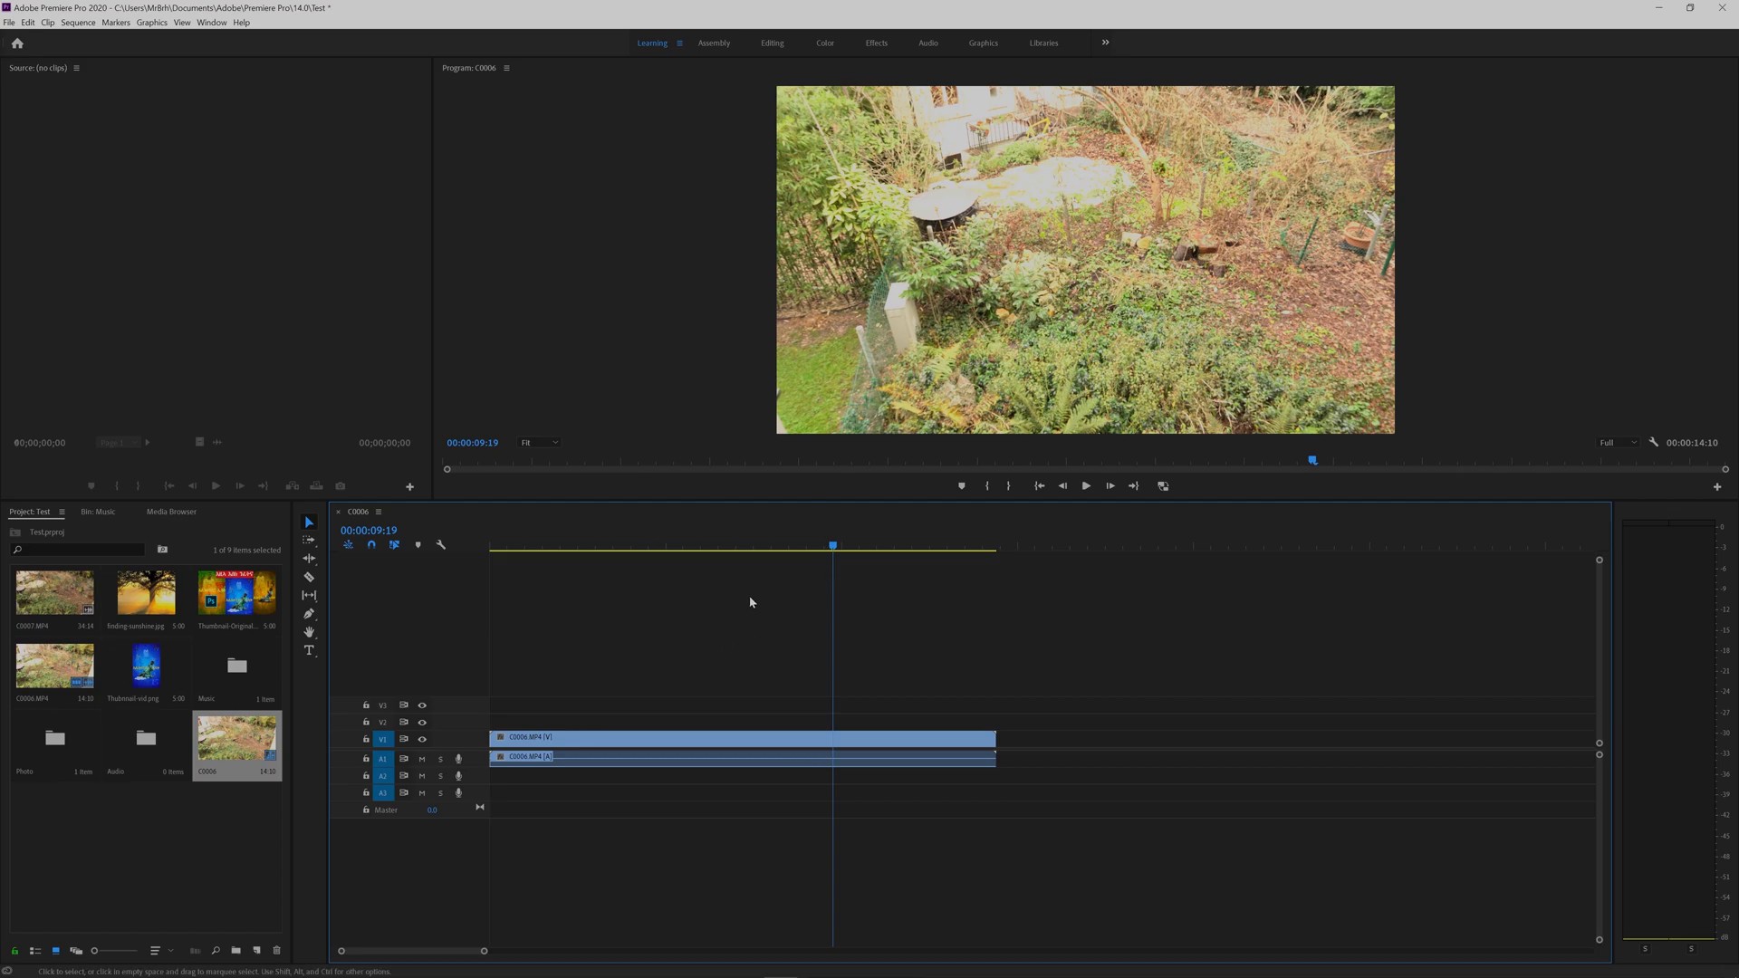
{"action": "left_click_drag", "start_coordinate": [784, 541], "coordinate": [958, 546]}
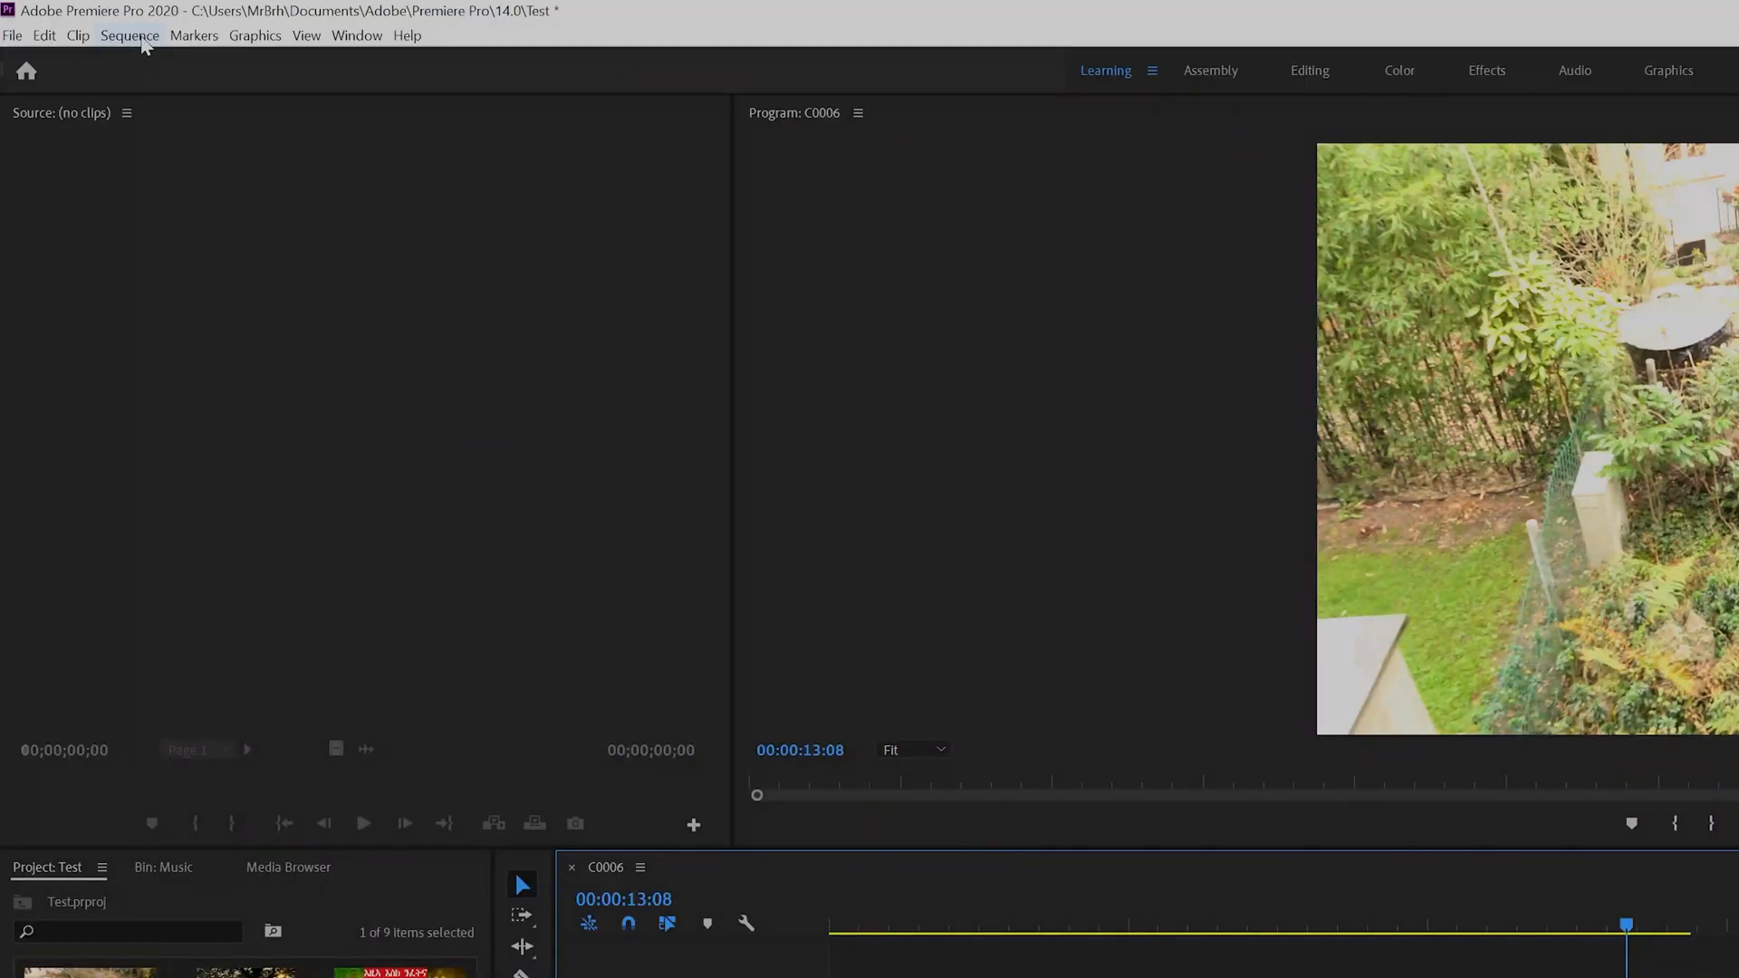
- Open the settings of the C0006 sequence and set its timebase to 24.00 frames/second
{"action": "left_click", "coordinate": [130, 37]}
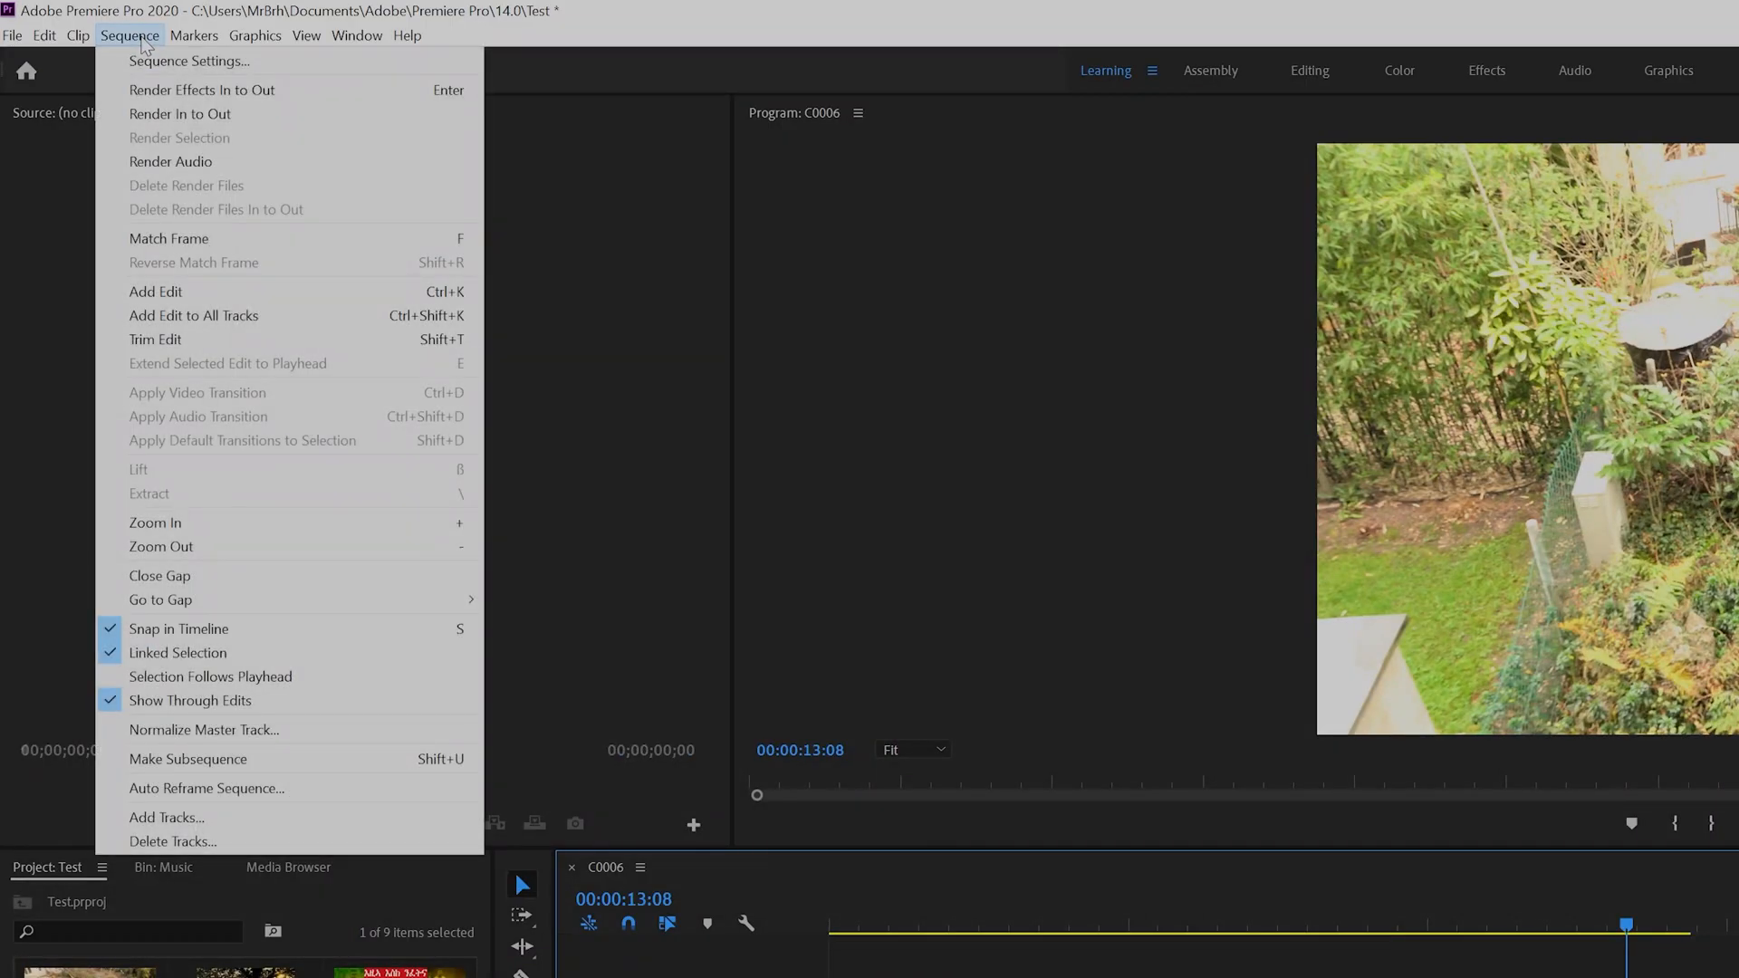
{"action": "left_click", "coordinate": [189, 61]}
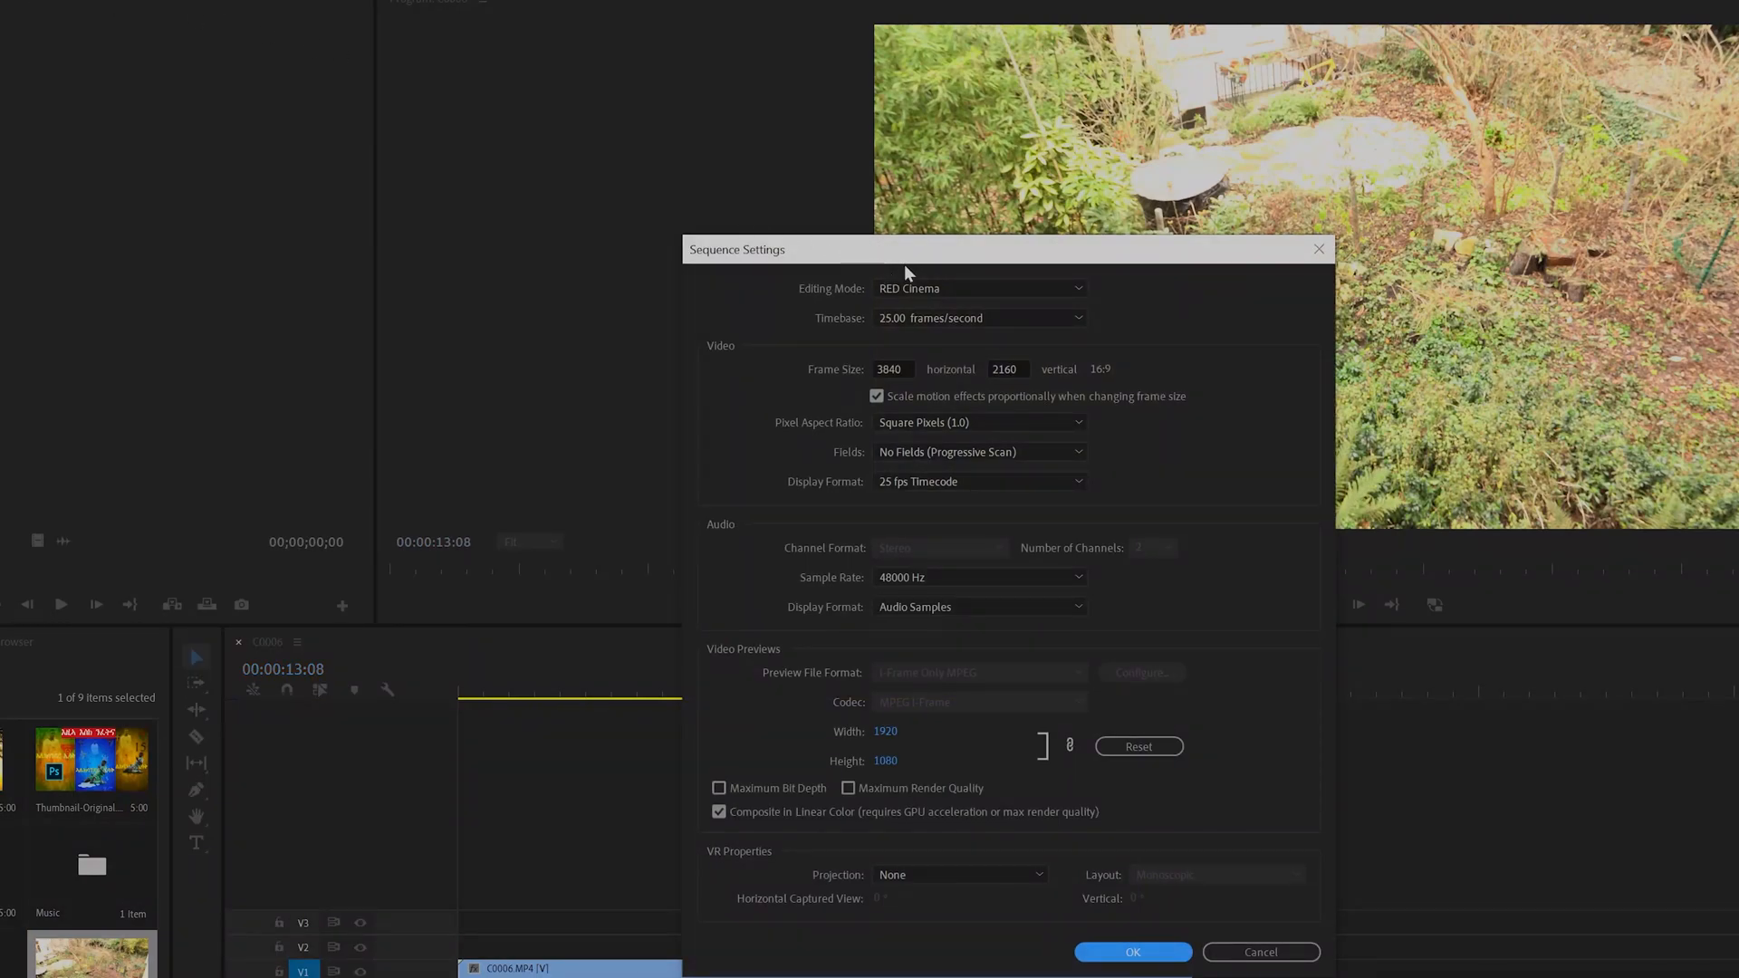
{"action": "left_click_drag", "start_coordinate": [1030, 248], "coordinate": [1175, 144]}
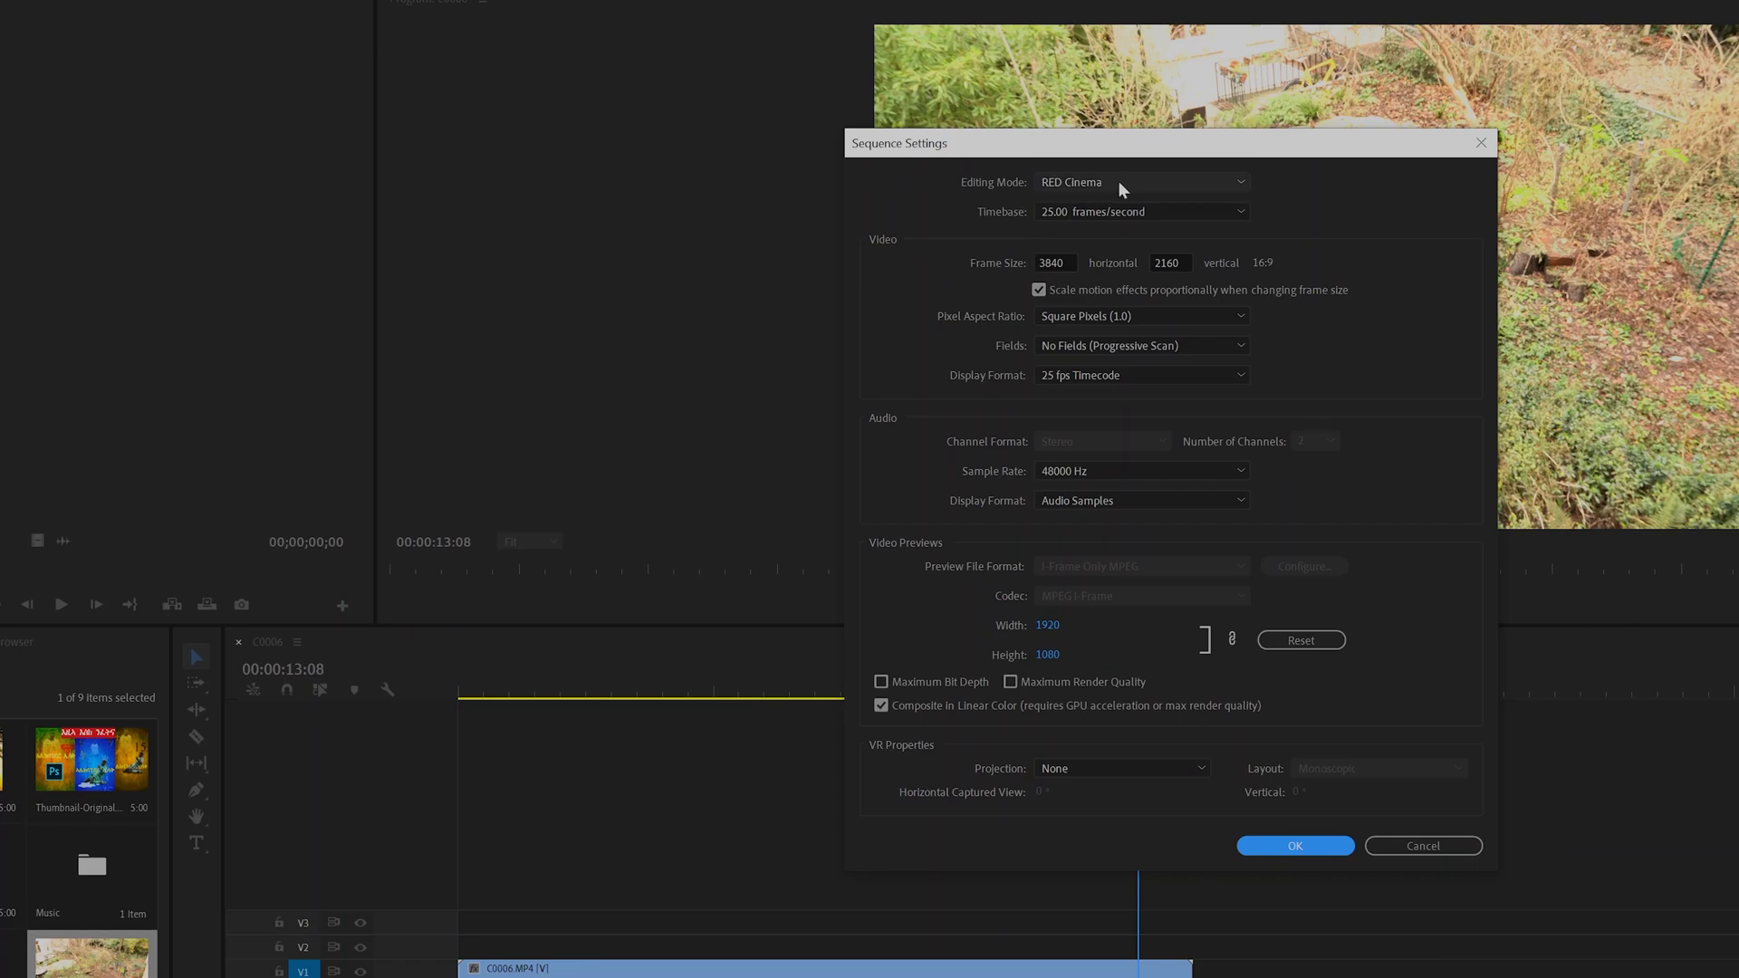
{"action": "left_click", "coordinate": [1168, 181]}
{"action": "left_click", "coordinate": [1168, 182]}
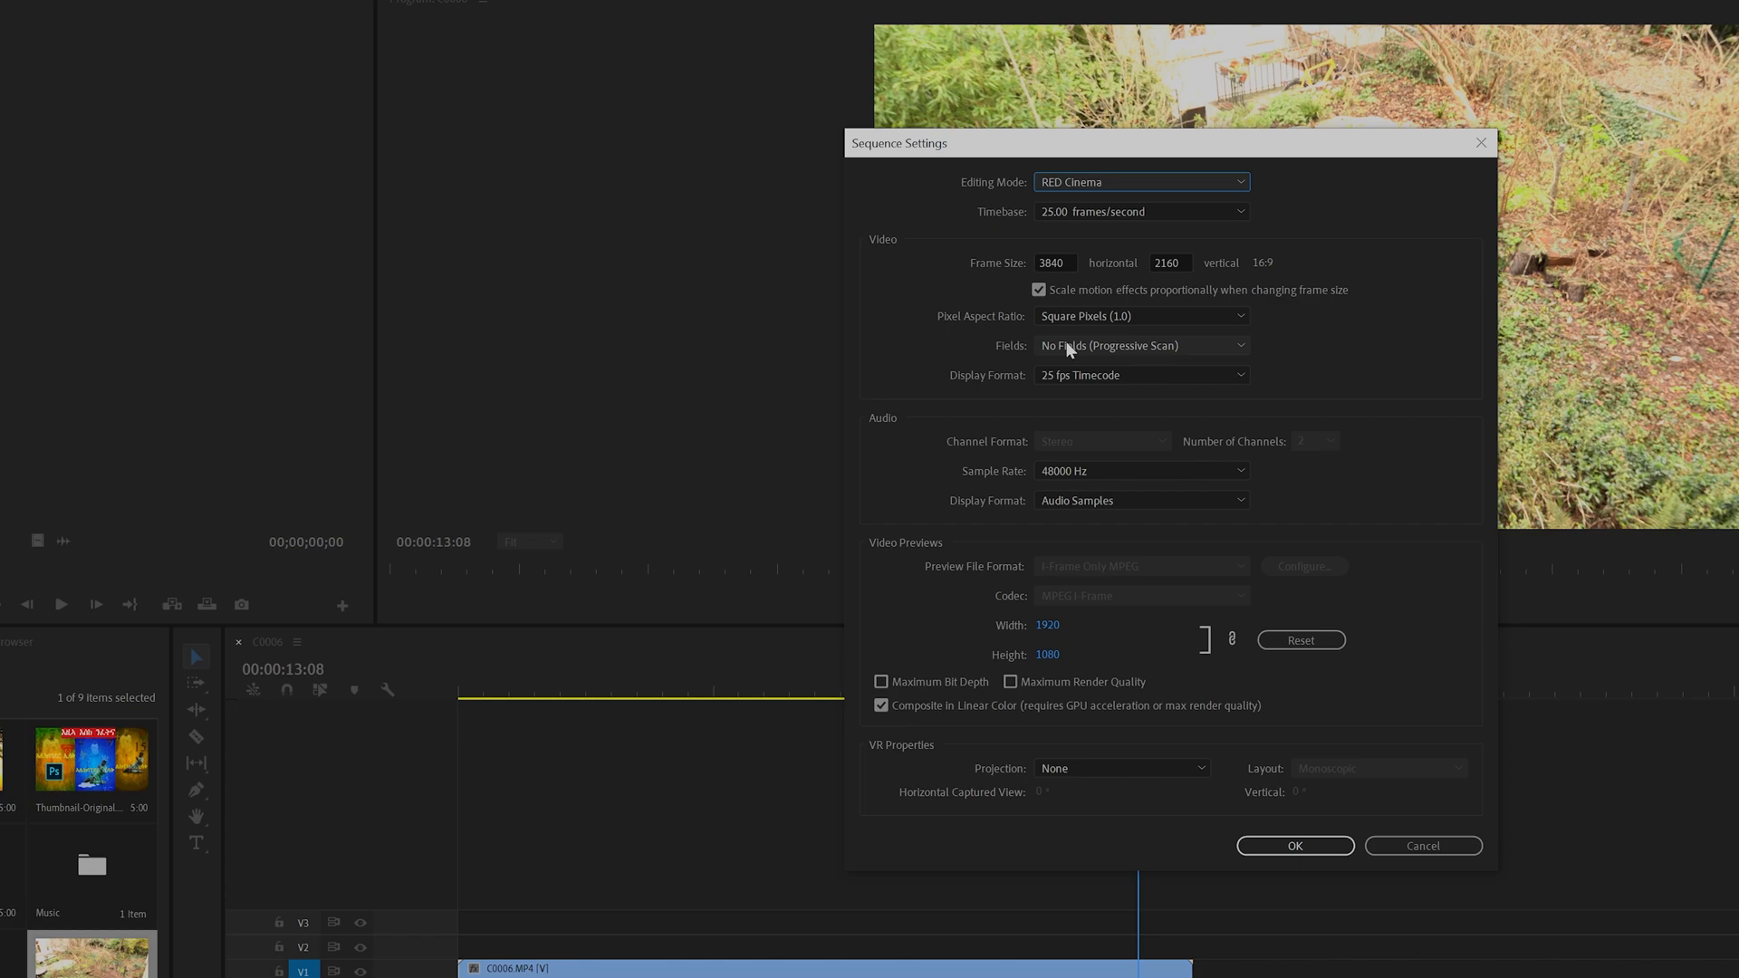
{"action": "left_click", "coordinate": [1077, 210]}
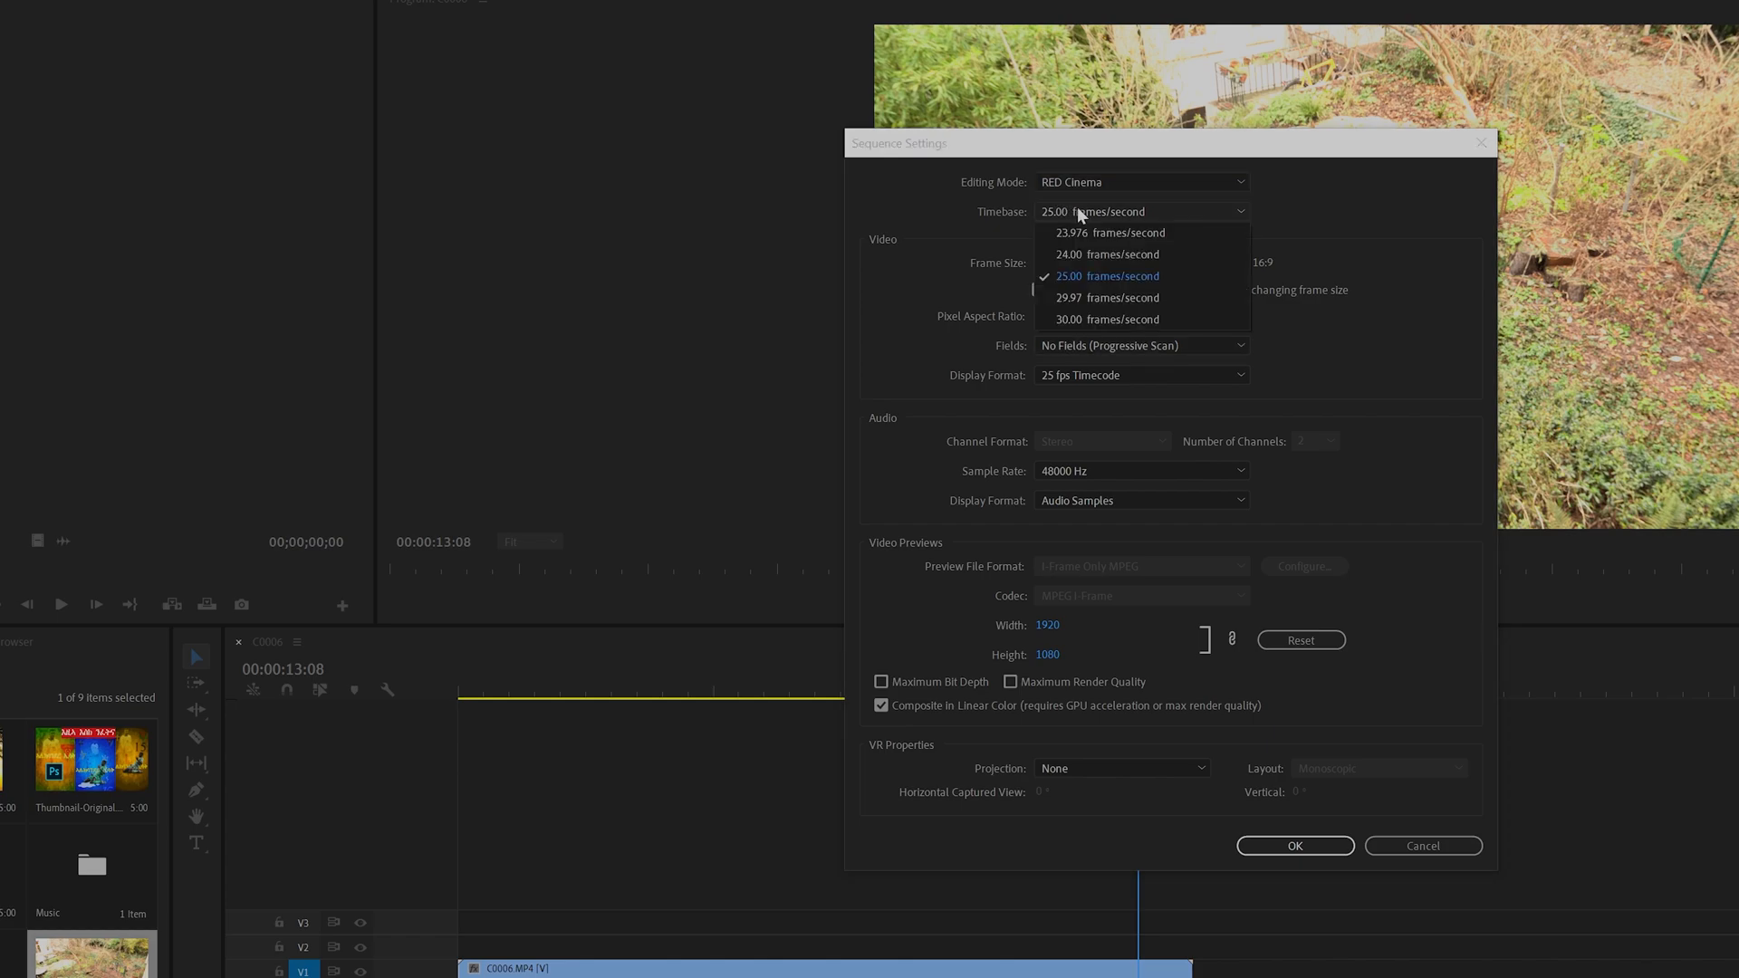
{"action": "left_click", "coordinate": [1096, 254]}
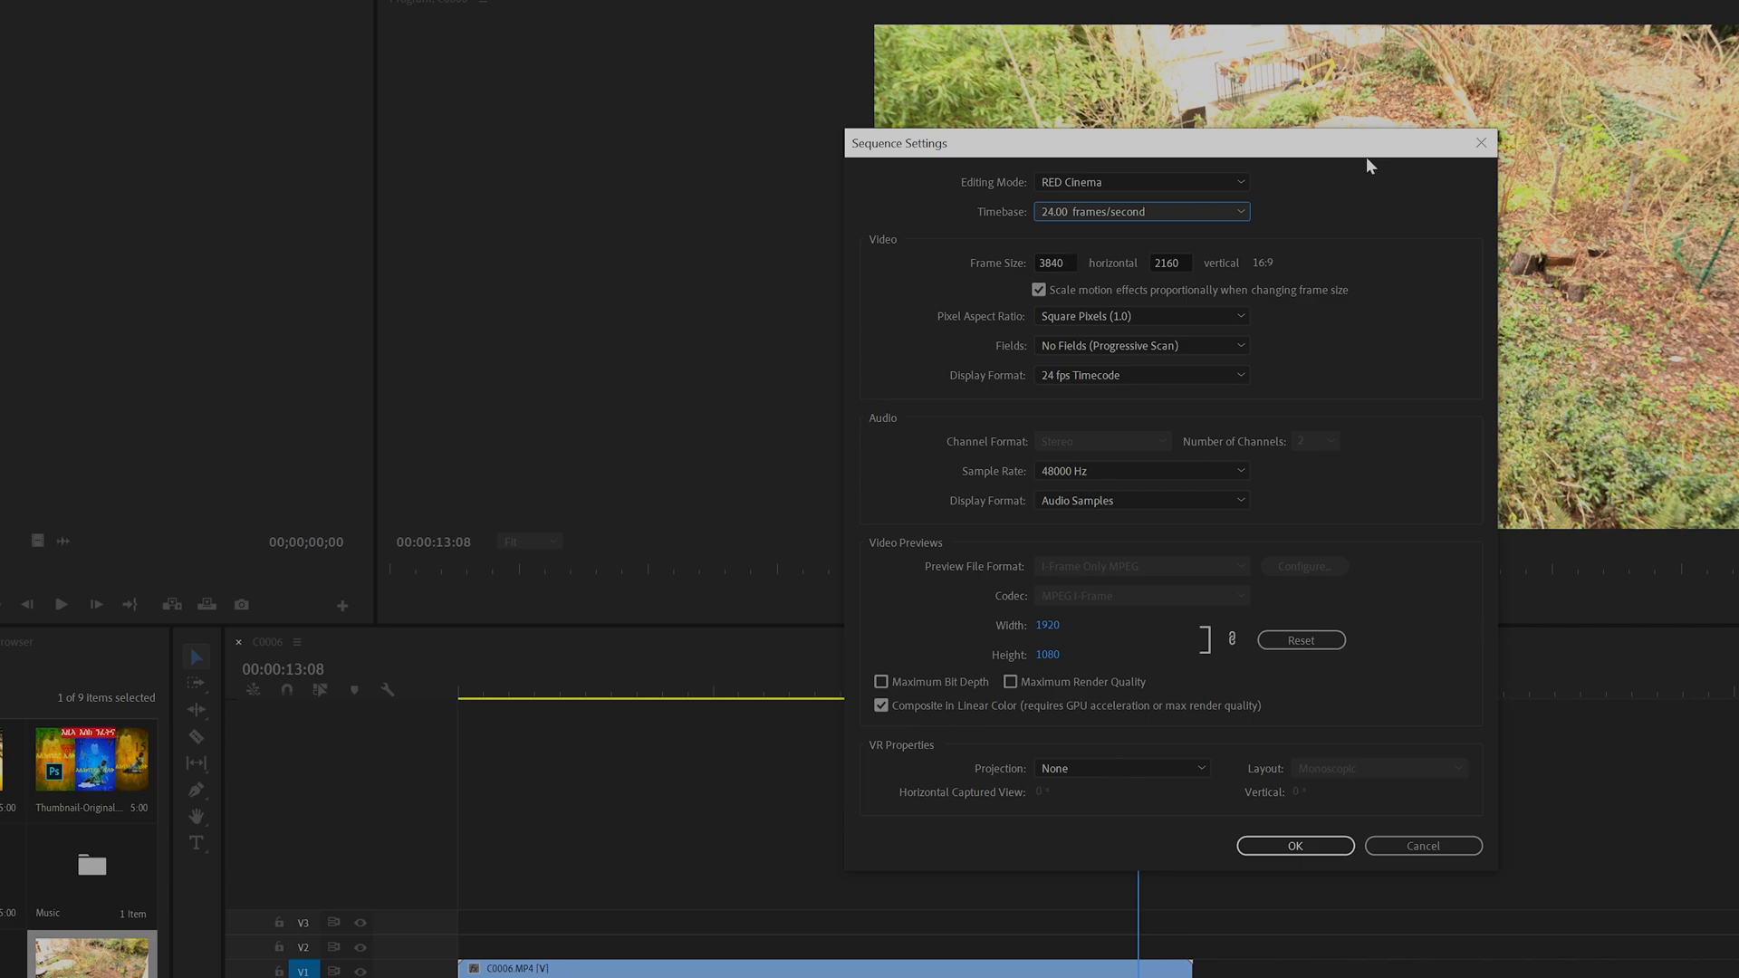
- Set the sequence's frame size to 1920 horizontal by 1080 vertical
{"action": "left_click_drag", "start_coordinate": [1363, 144], "coordinate": [973, 84]}
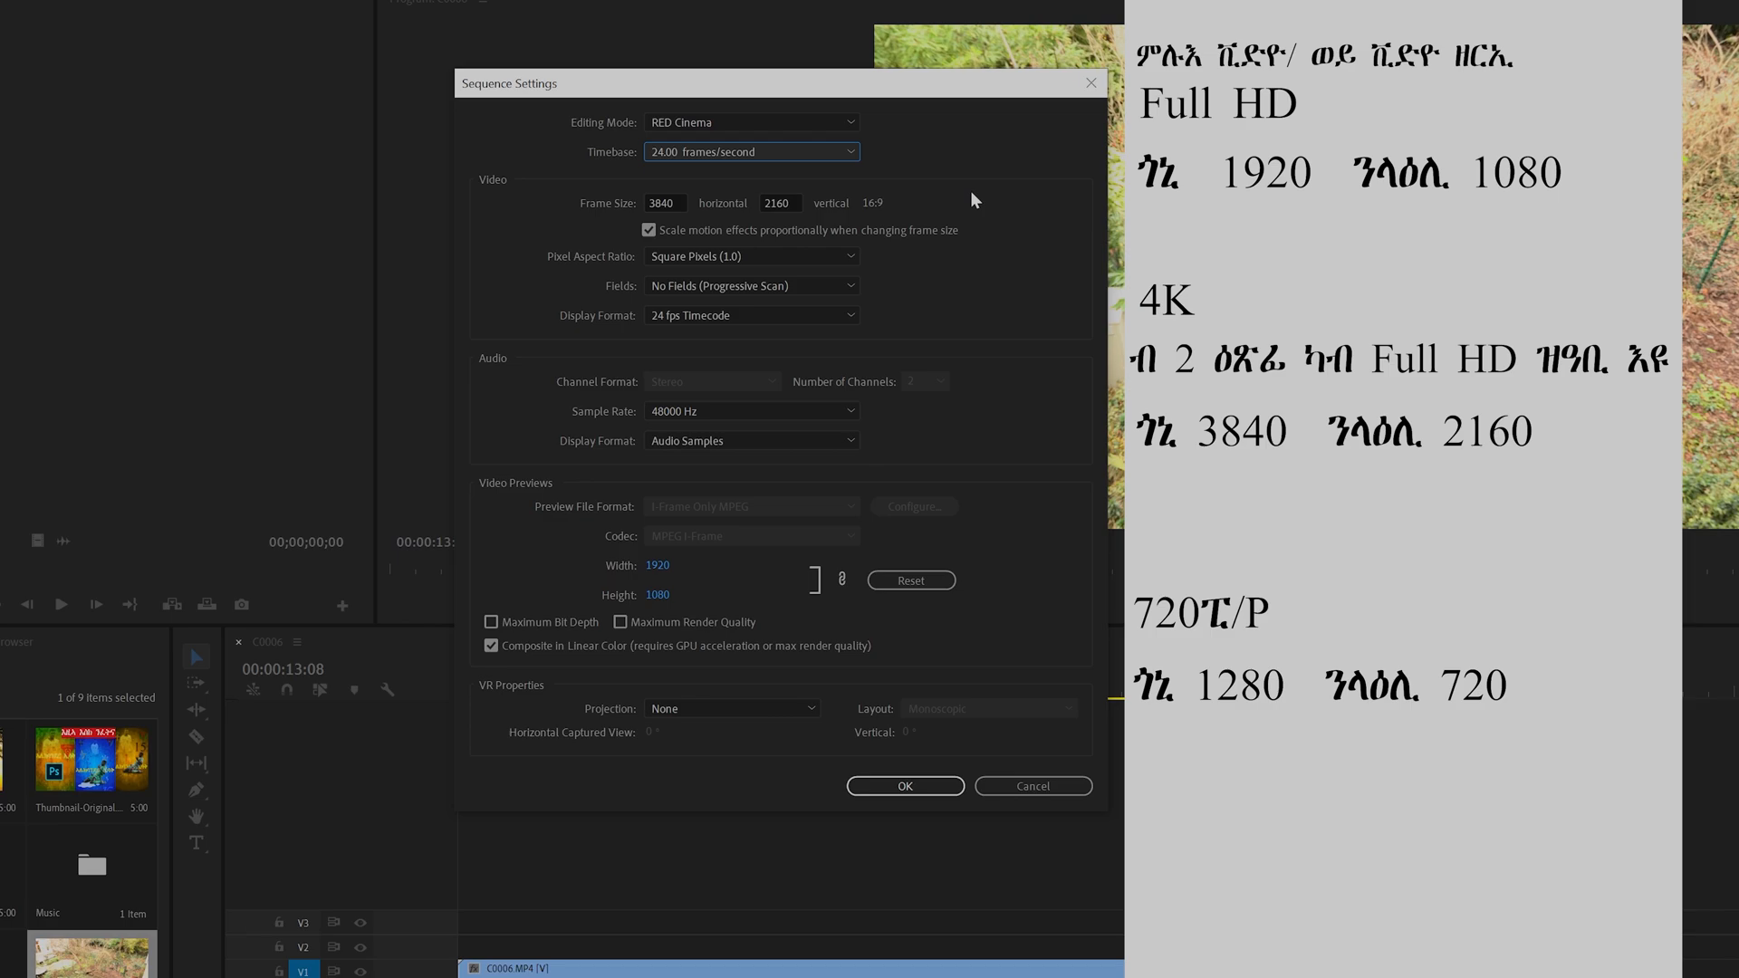
{"action": "double_click", "coordinate": [669, 199]}
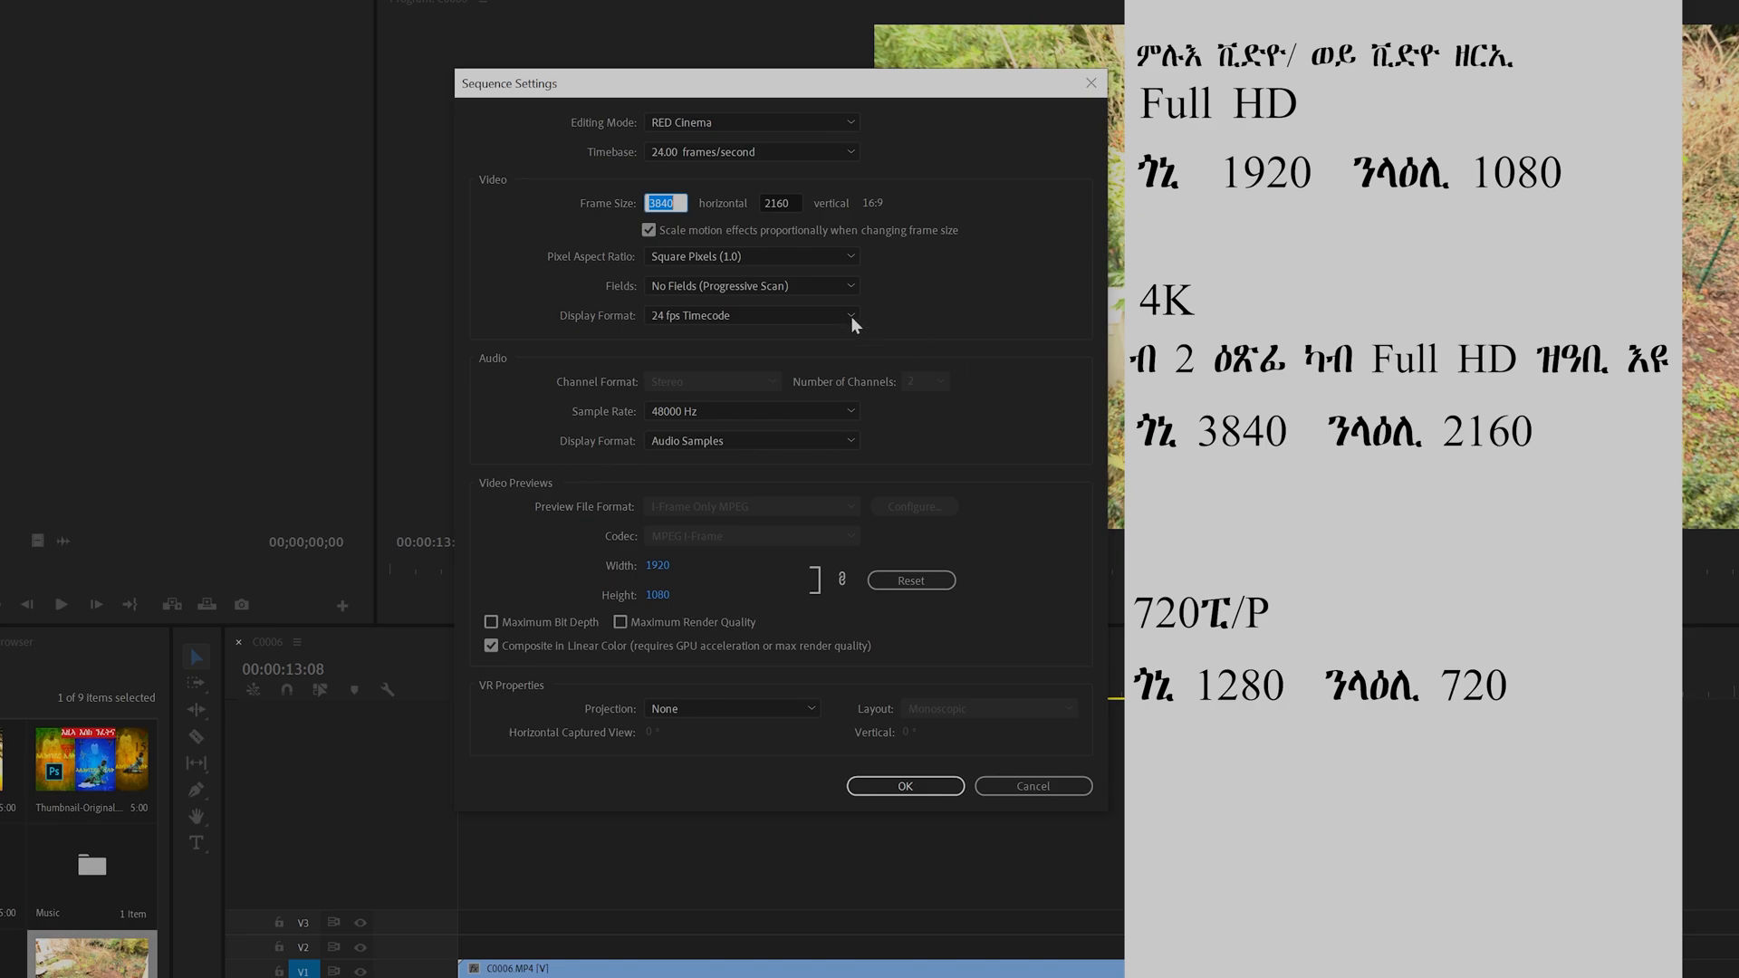
{"action": "left_click", "coordinate": [775, 202]}
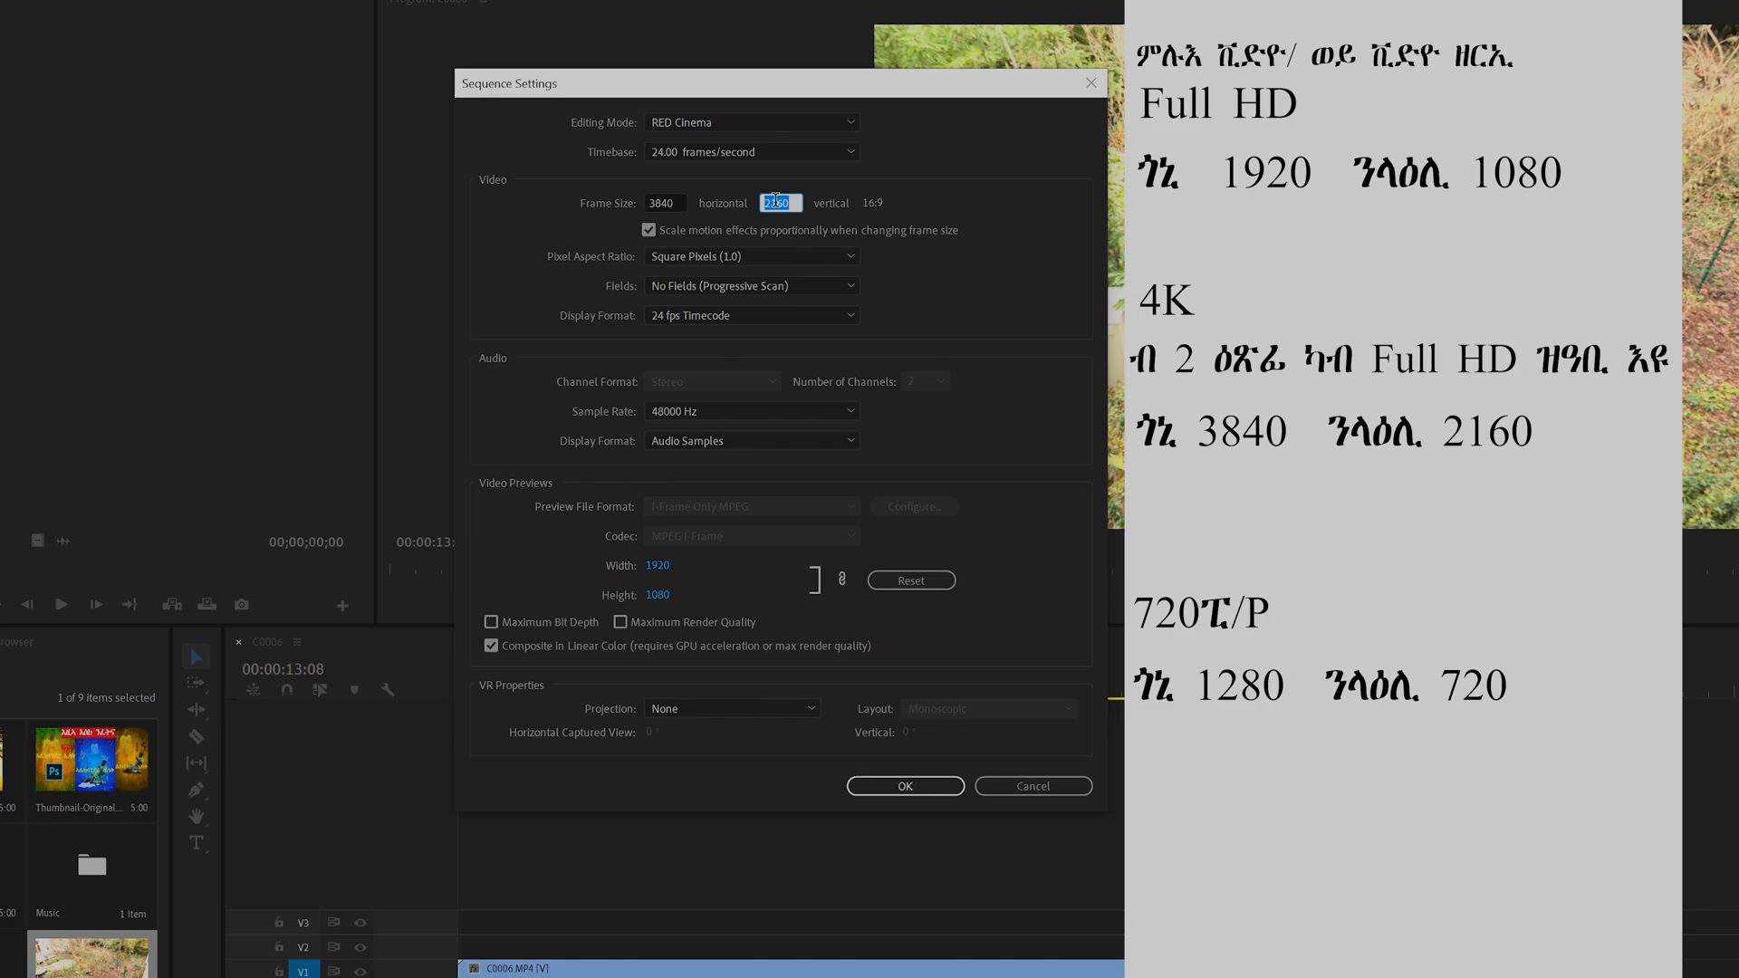
{"action": "left_click", "coordinate": [652, 202]}
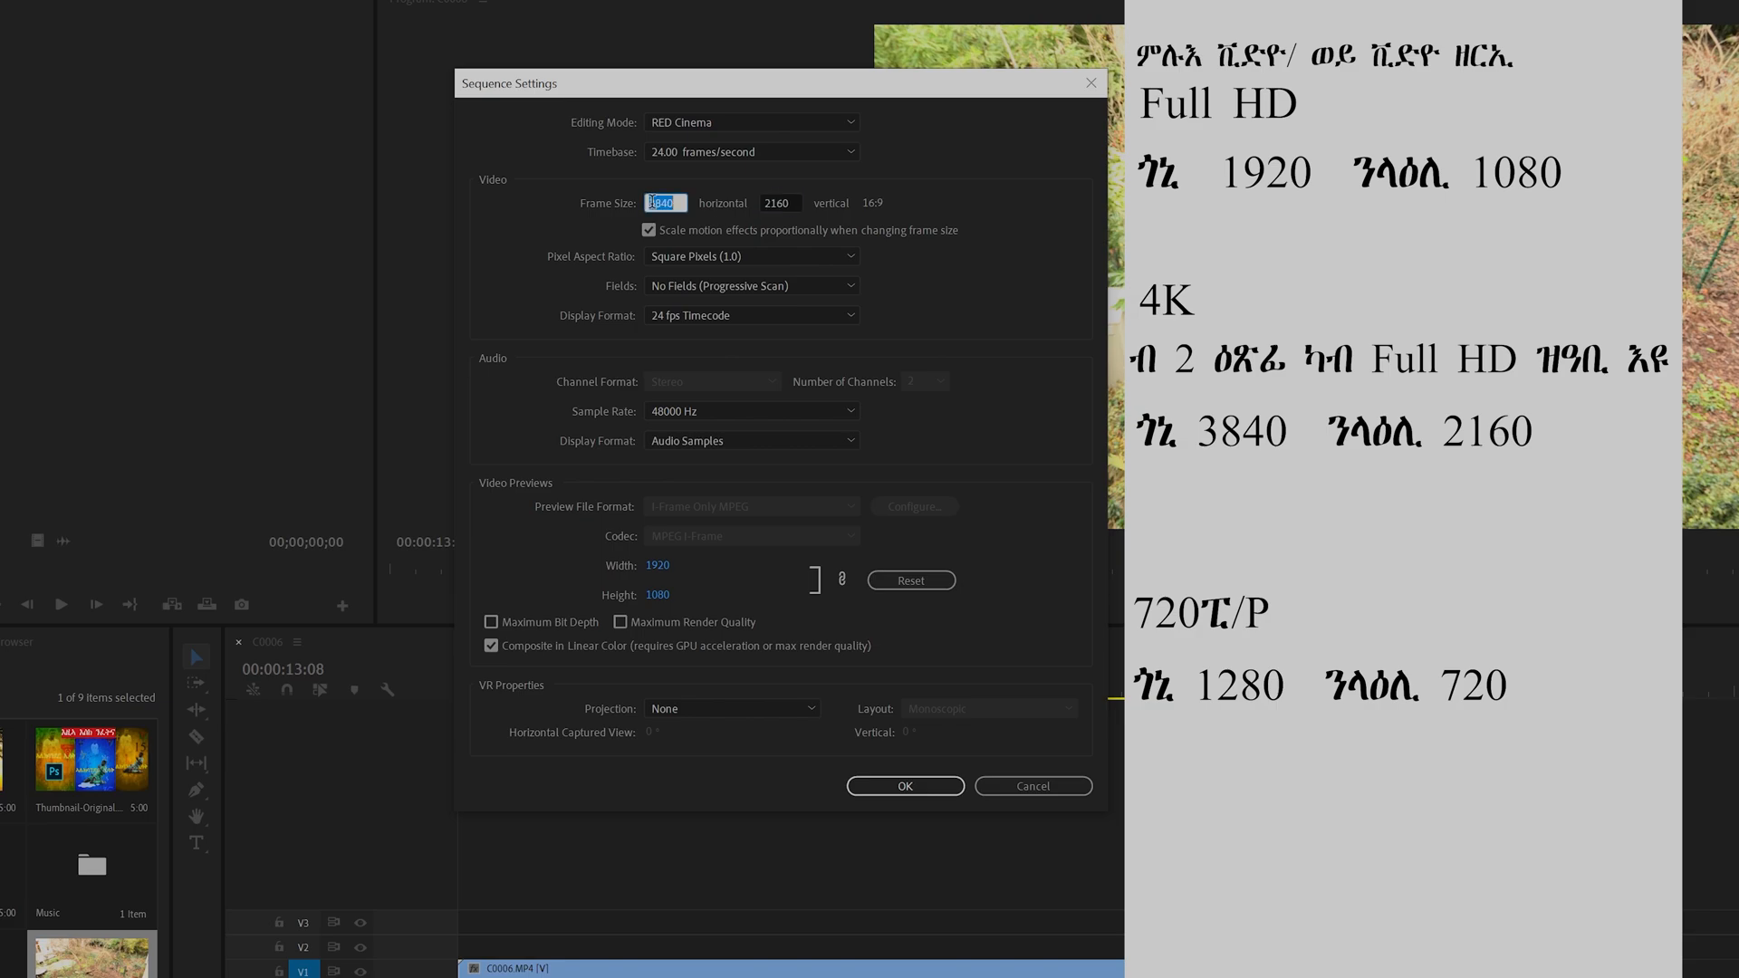
{"action": "type", "text": "1920"}
{"action": "left_click", "coordinate": [764, 204]}
{"action": "type", "text": "1"}
{"action": "type", "text": "80"}
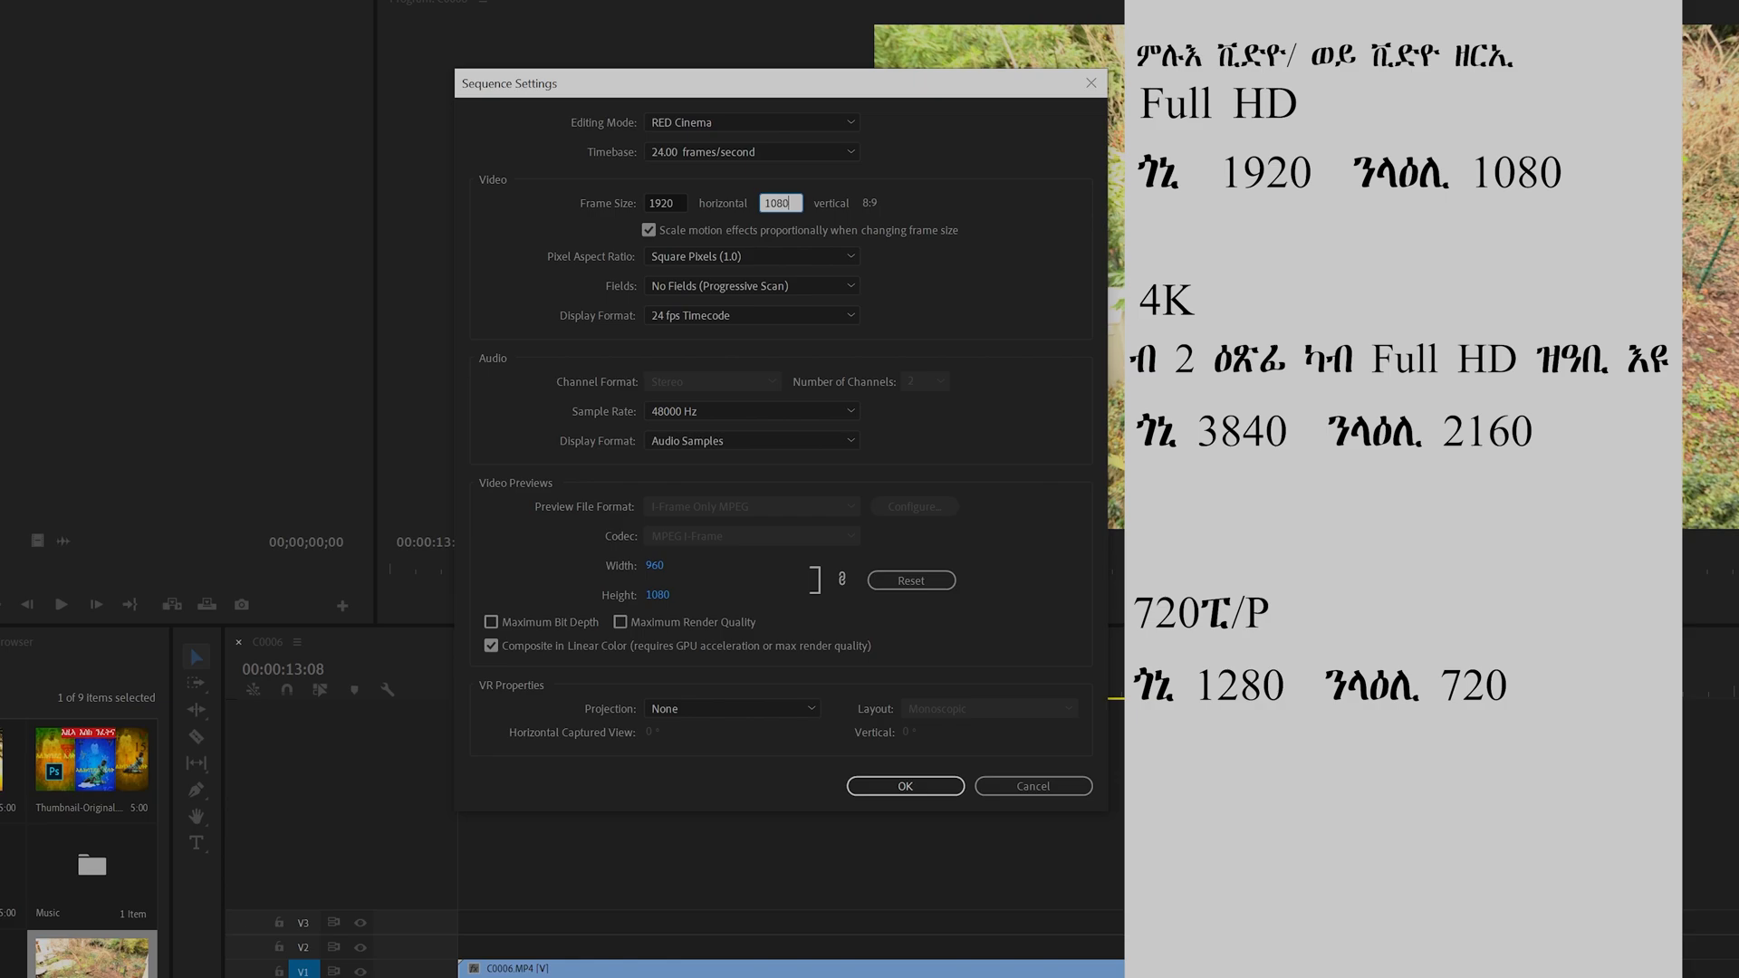
{"action": "left_click", "coordinate": [975, 200]}
- Set the video preview width to 1280 with the height linked proportionally
{"action": "left_click", "coordinate": [662, 565]}
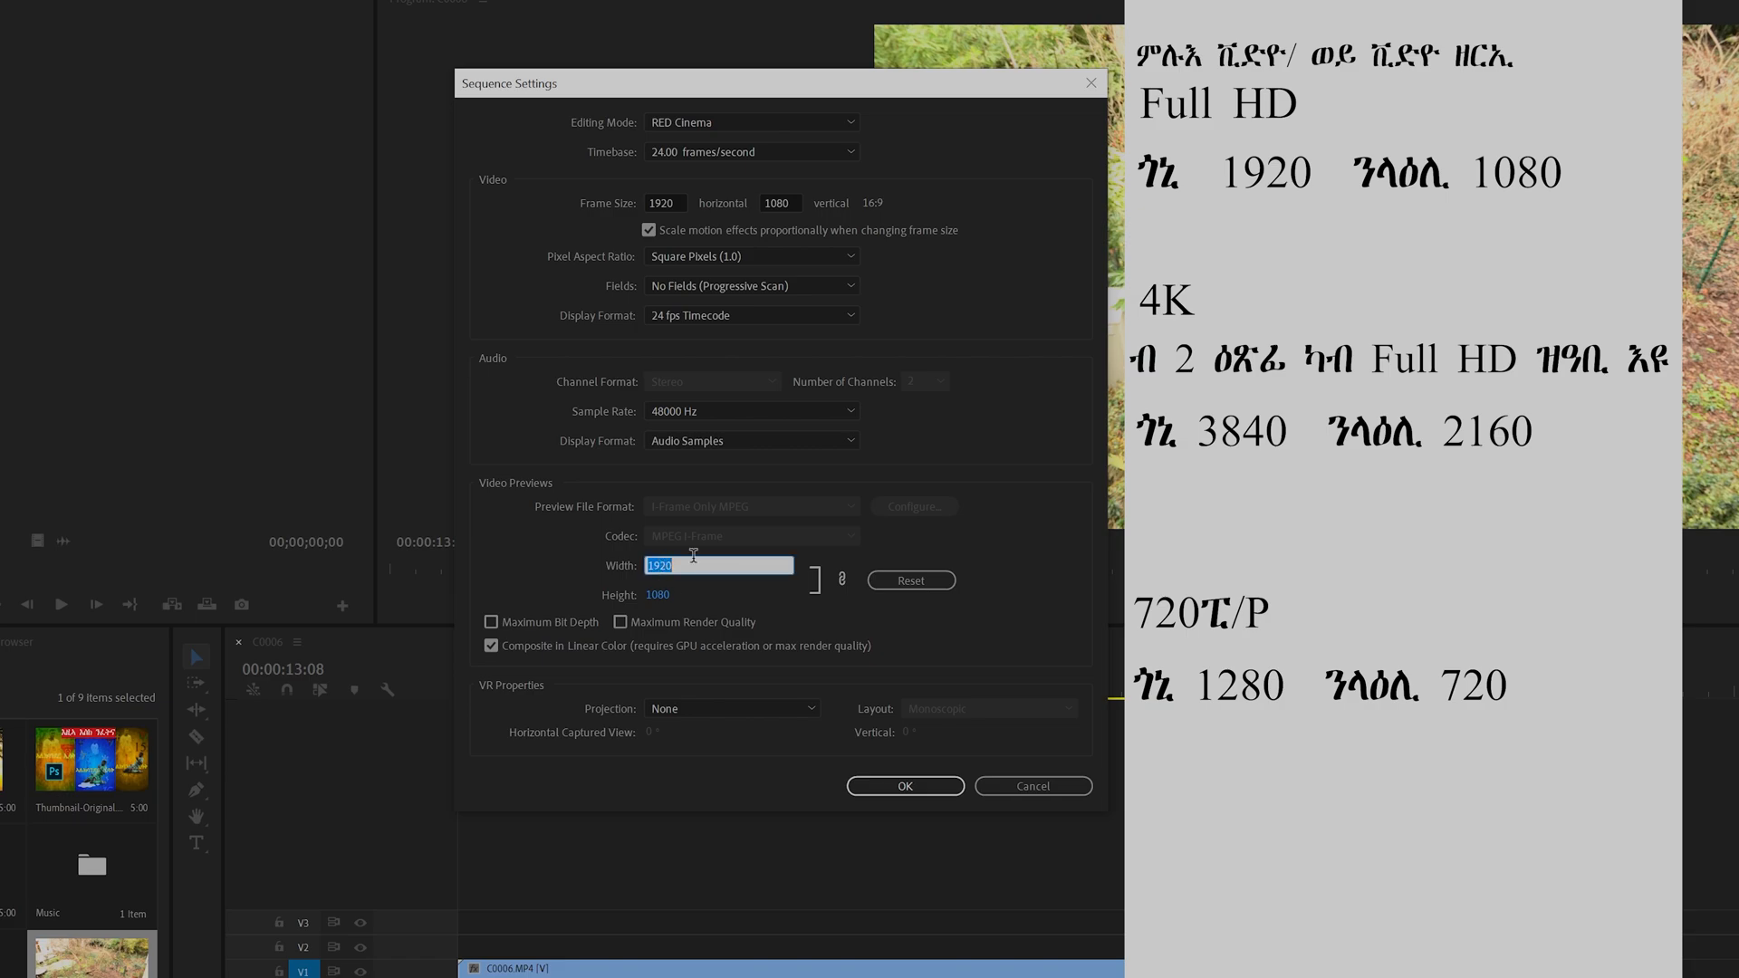
{"action": "type", "text": "120"}
{"action": "key", "text": "BackSpace"}
{"action": "type", "text": "80"}
{"action": "left_click", "coordinate": [759, 621]}
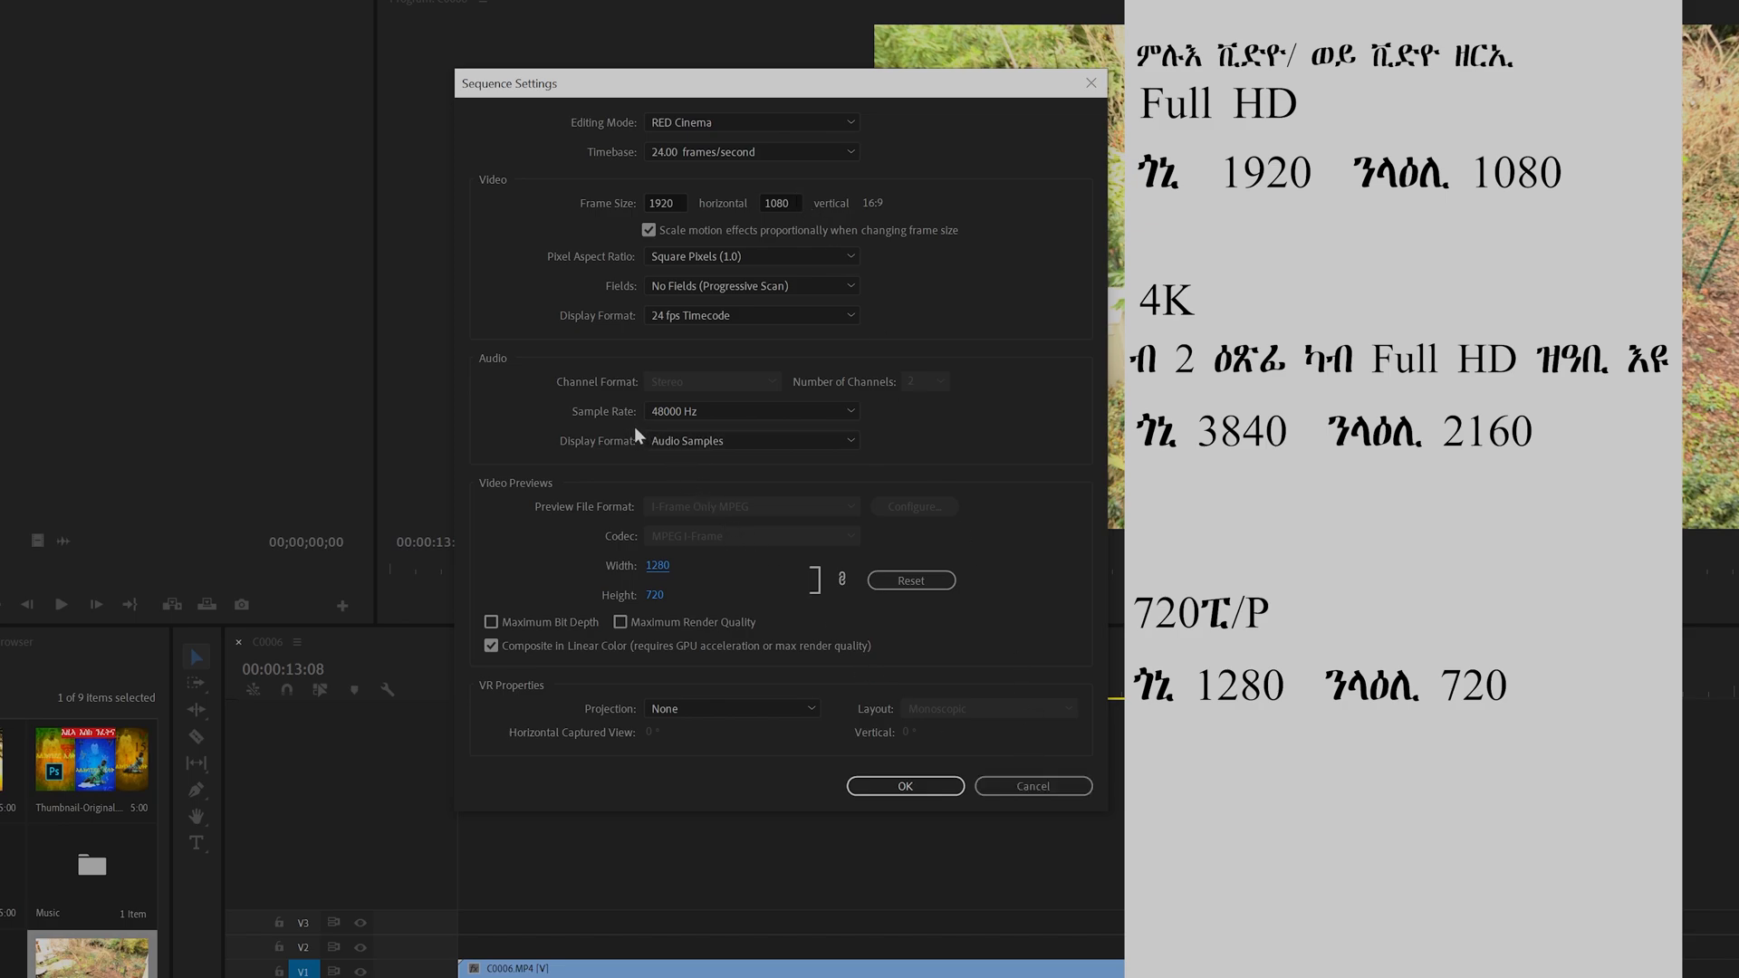
- Keep the audio at 48000 Hz and Audio Samples, then apply the sequence settings and accept deleting all previews
{"action": "left_click", "coordinate": [695, 417]}
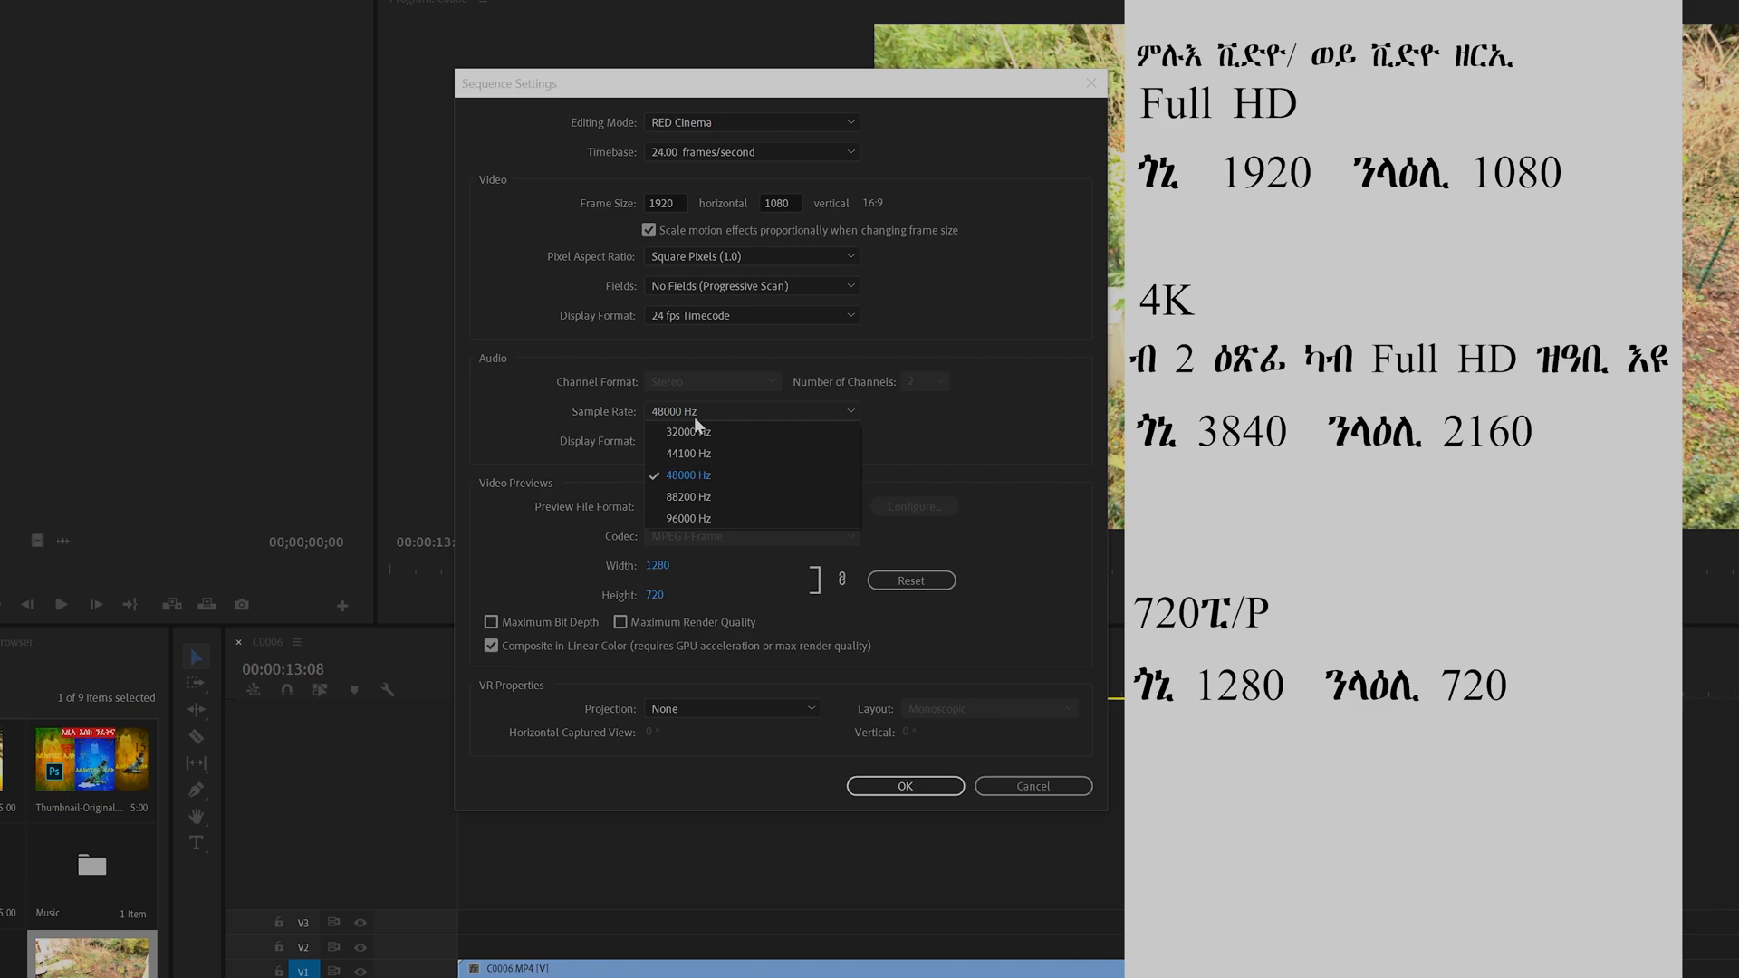
{"action": "left_click", "coordinate": [1024, 421]}
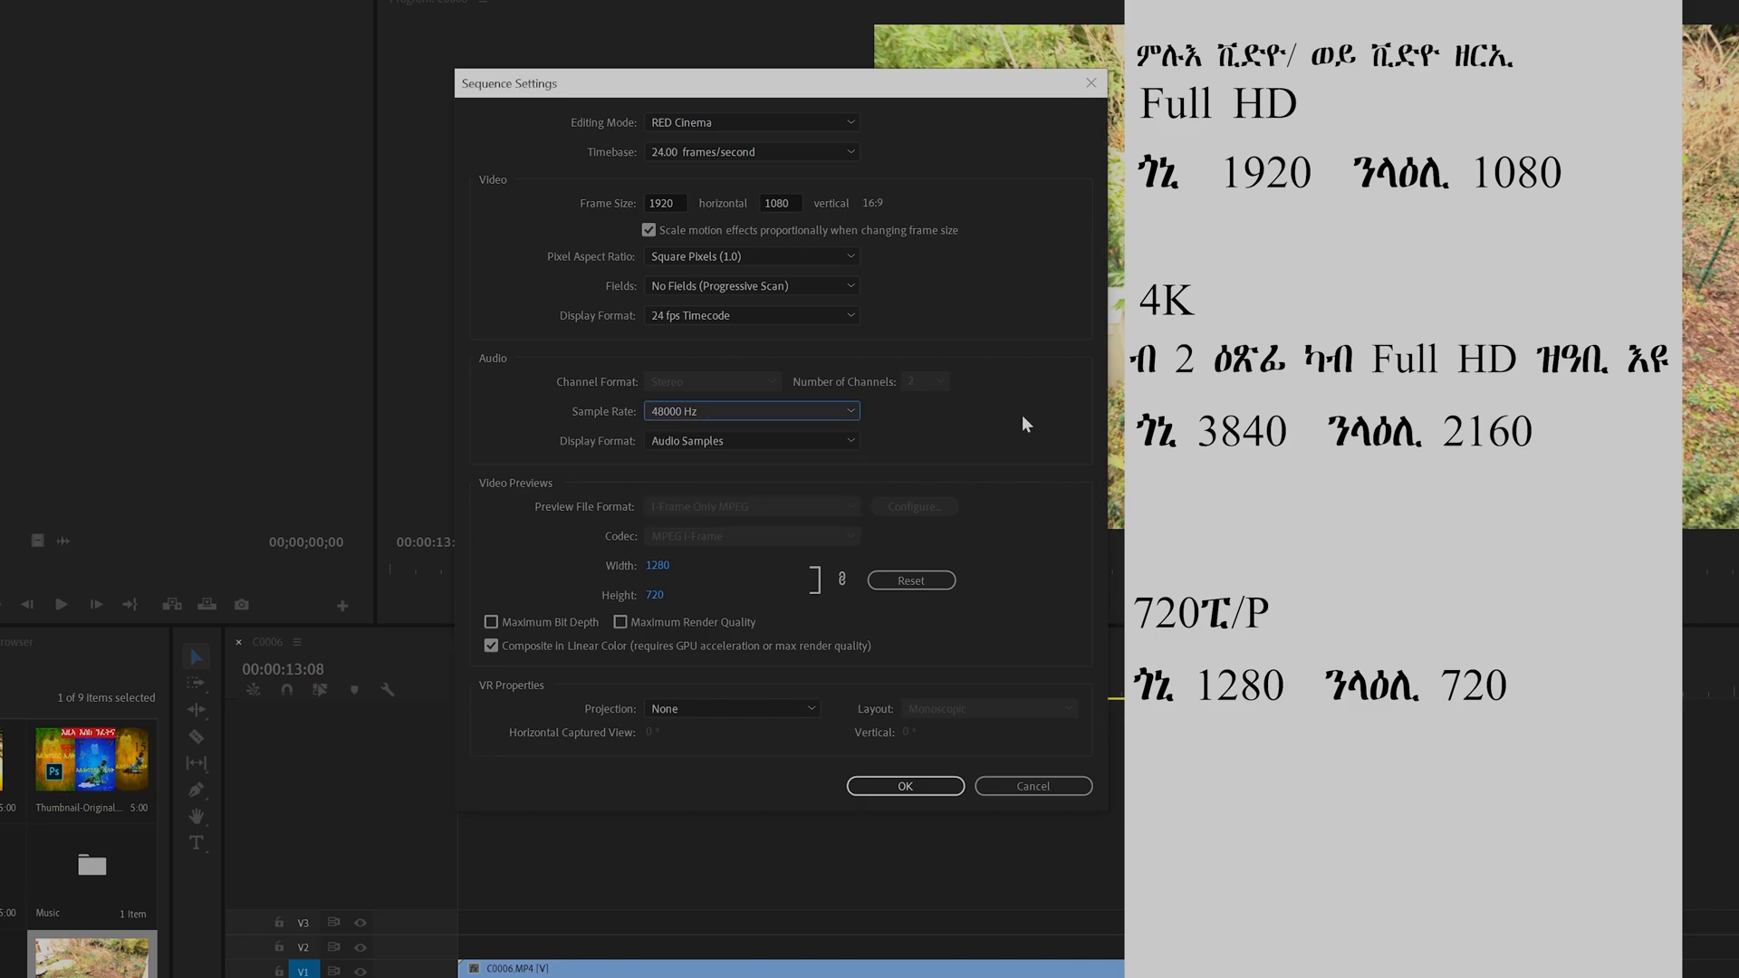
{"action": "left_click", "coordinate": [759, 442]}
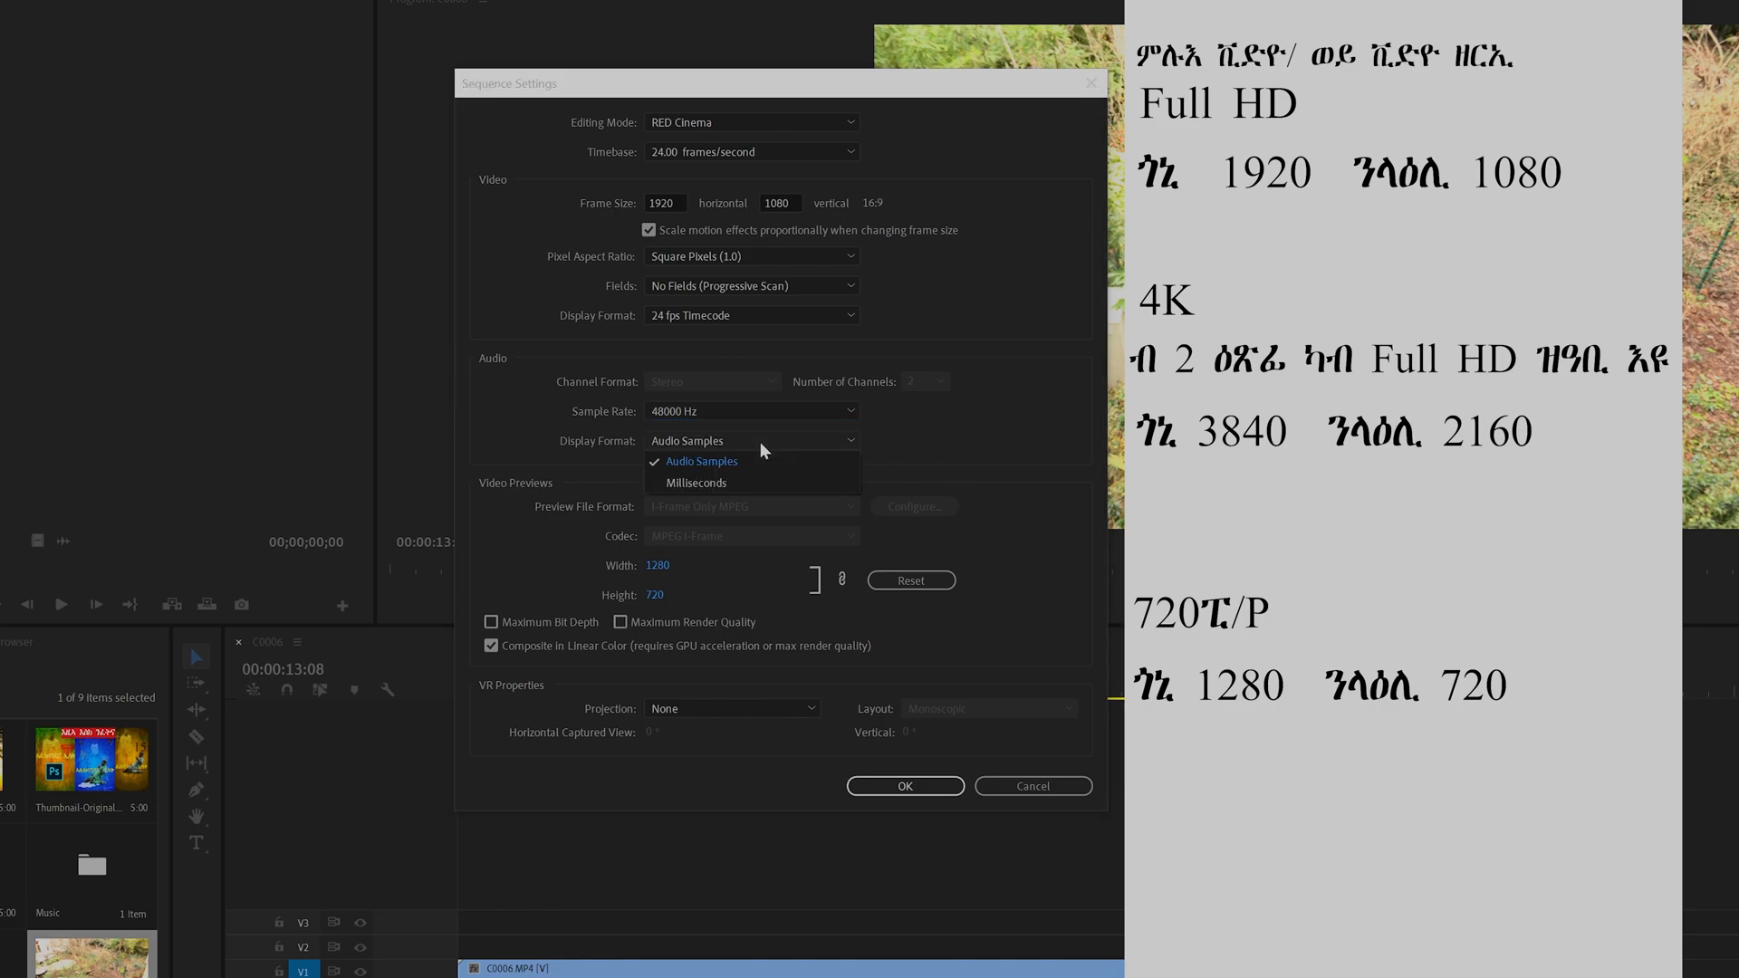
{"action": "left_click", "coordinate": [965, 431]}
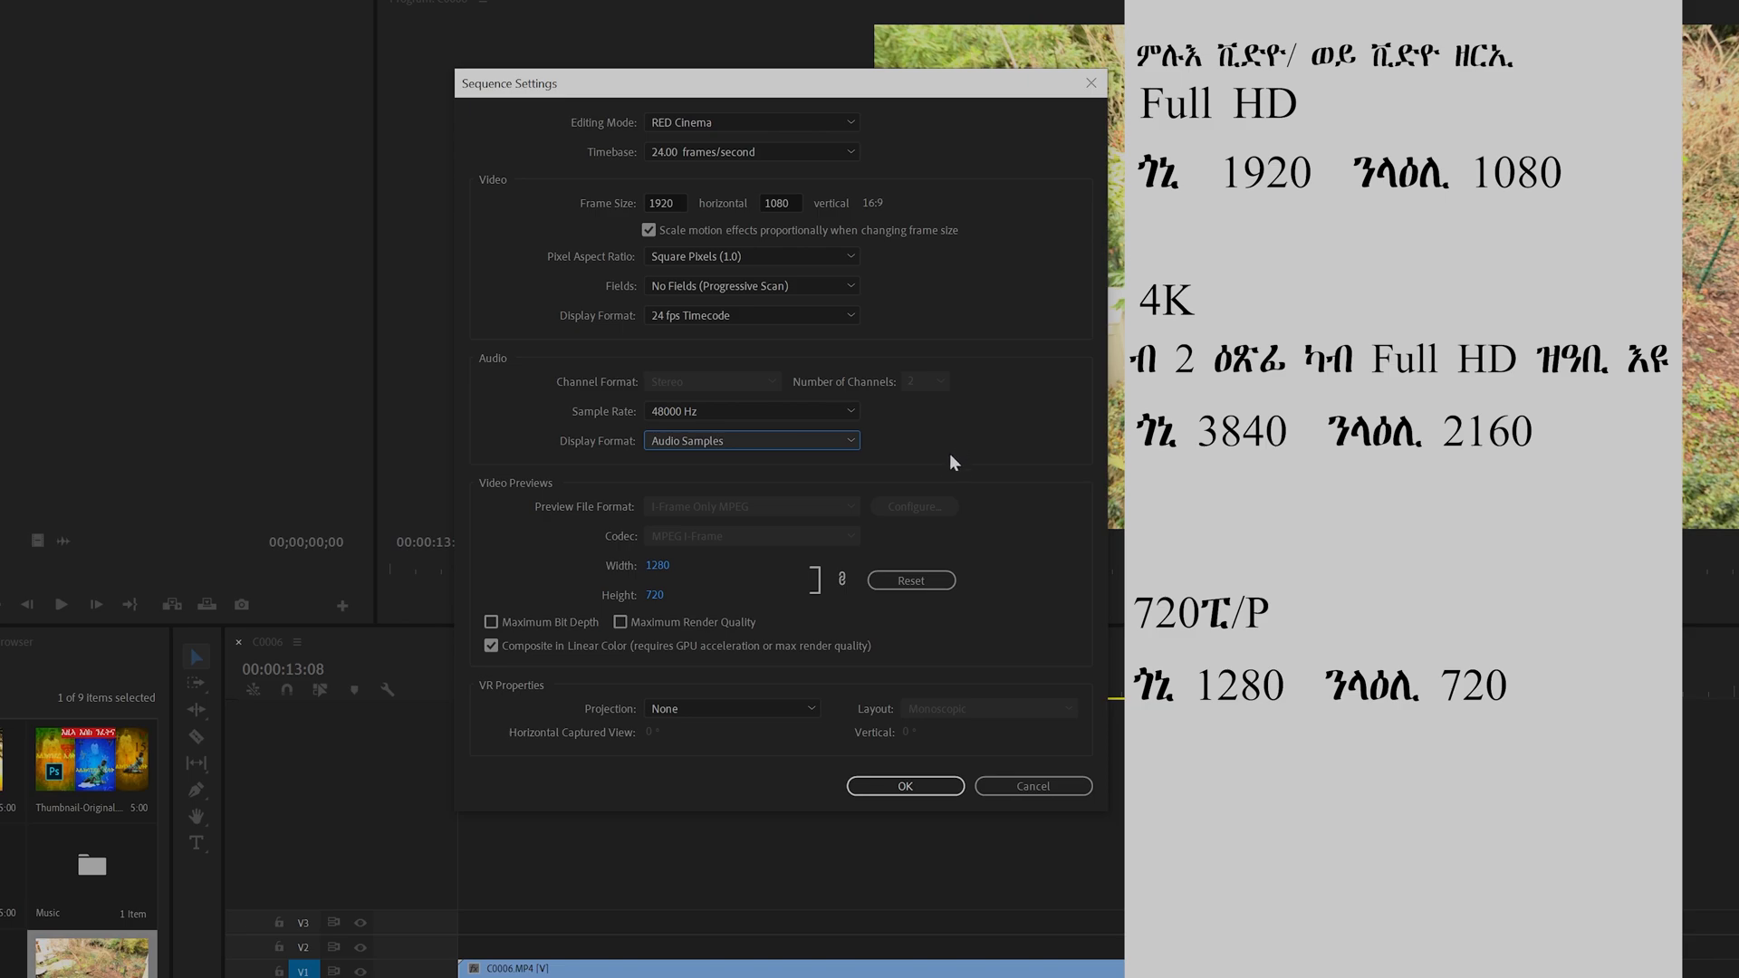
{"action": "left_click", "coordinate": [906, 786]}
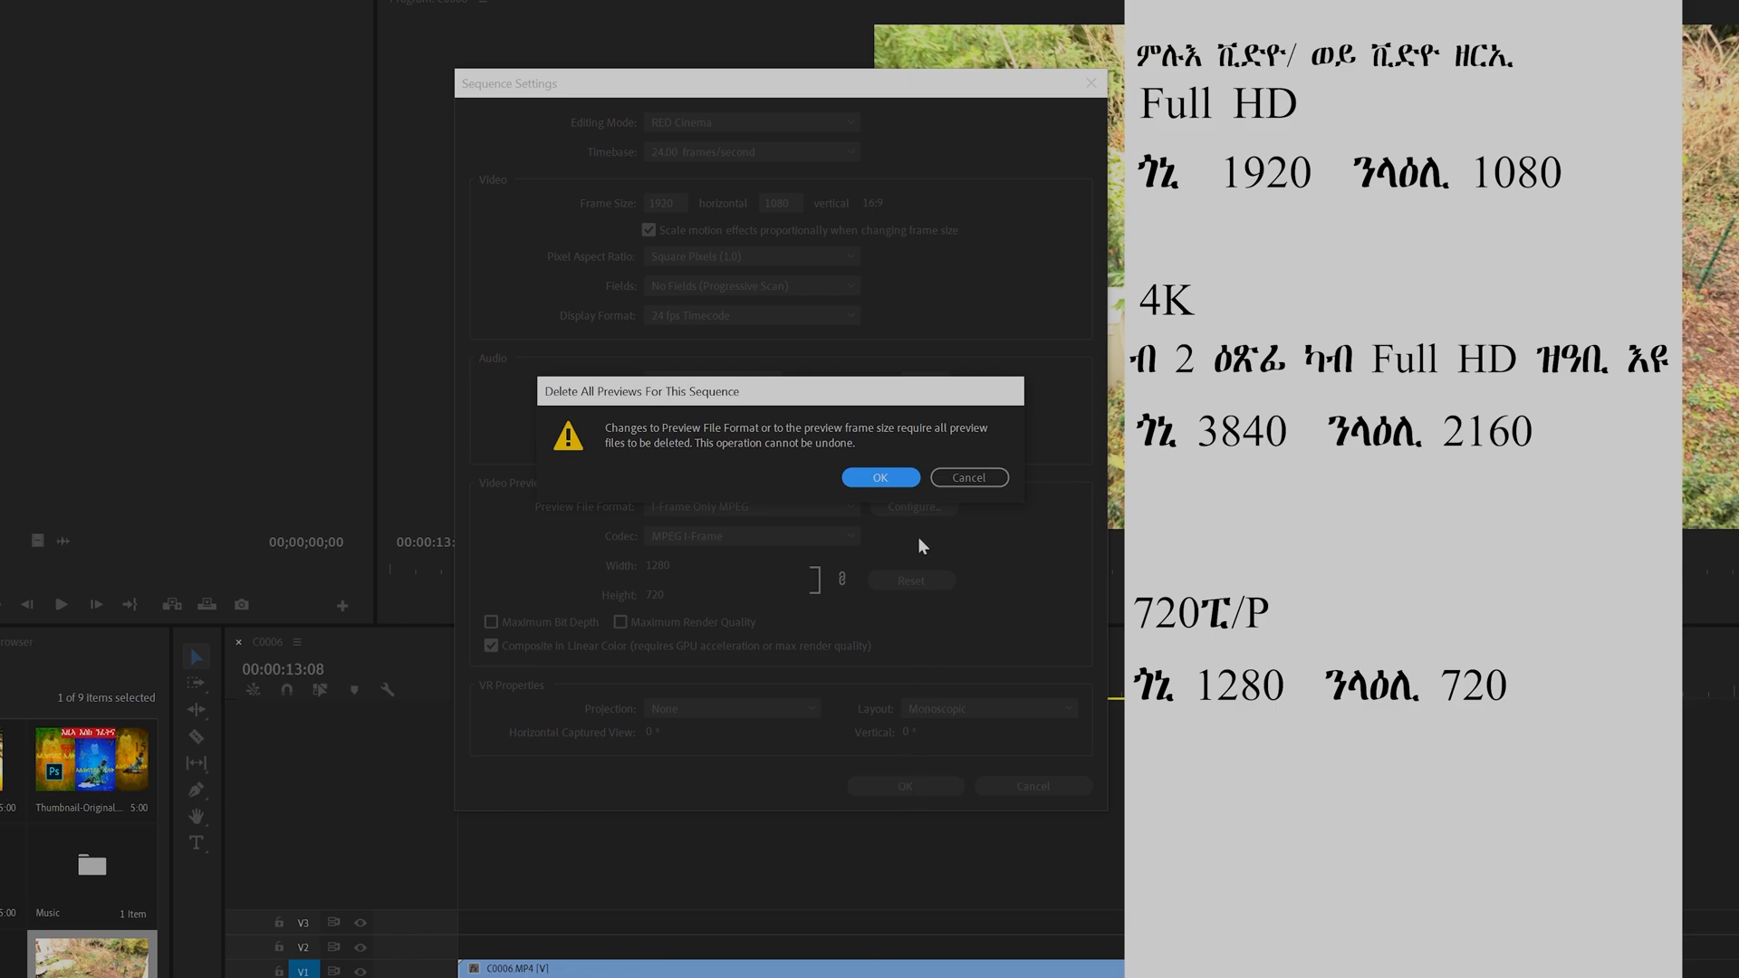
{"action": "left_click", "coordinate": [892, 478]}
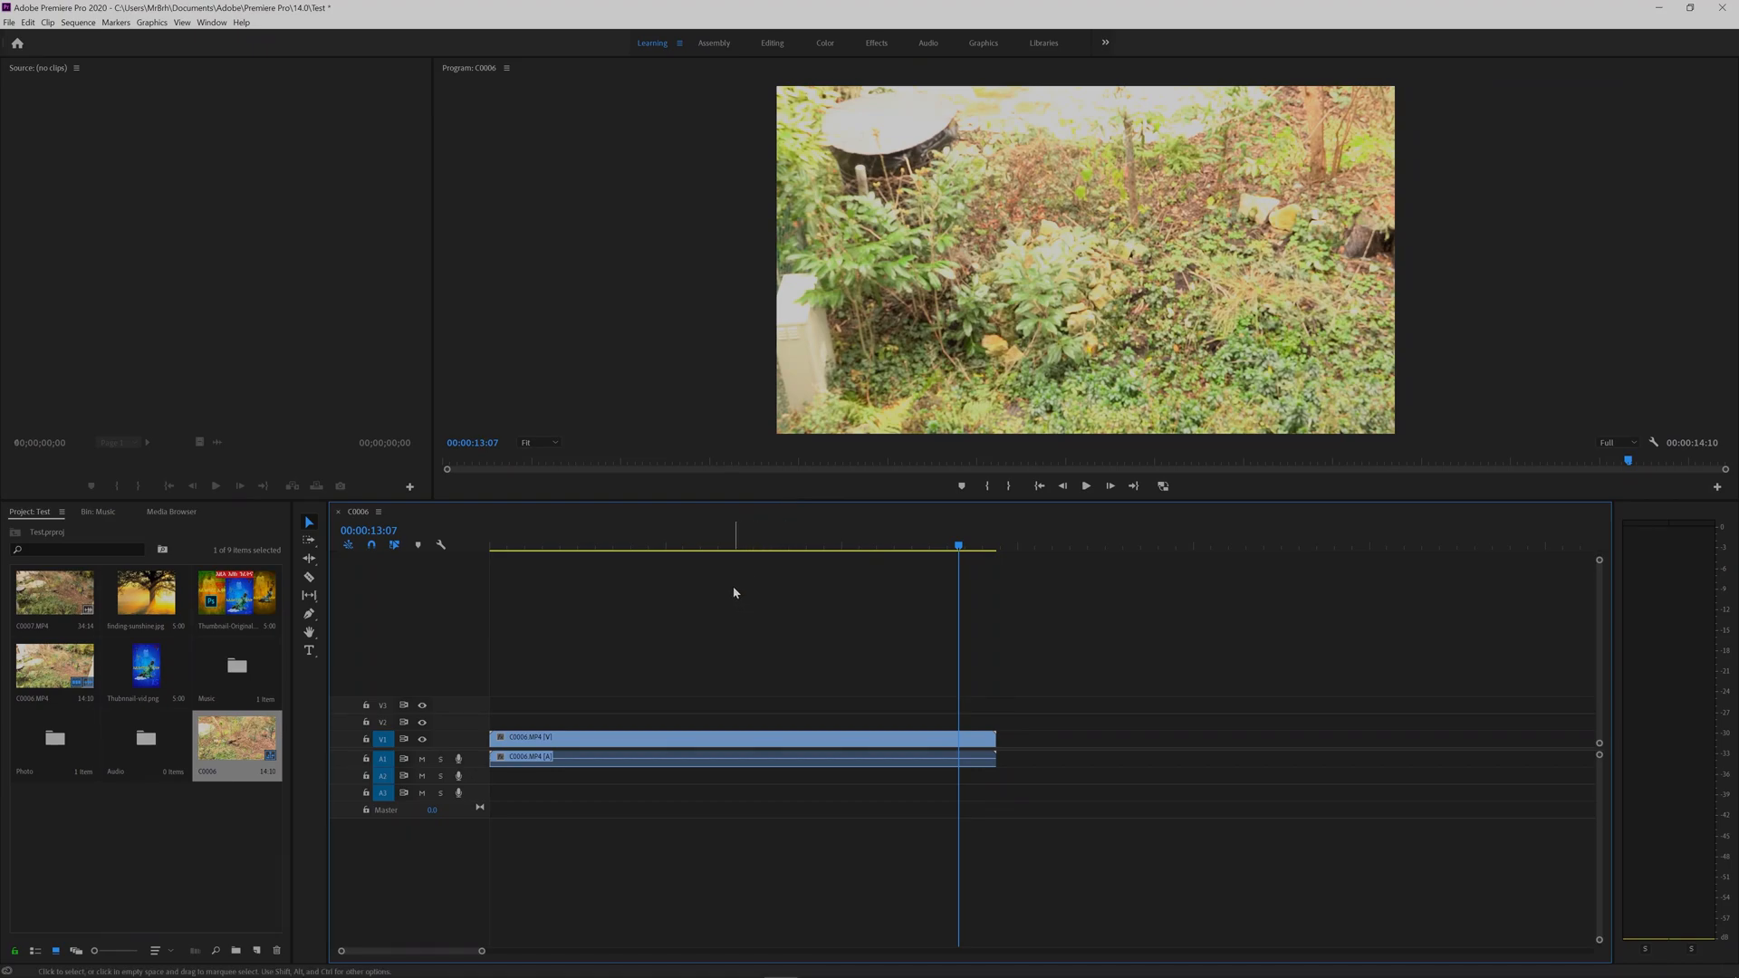
- Scrub the playhead to 00:00:07:21 and select the C0006.MP4 clip on track V1
{"action": "left_click", "coordinate": [732, 543]}
{"action": "mouse_move", "coordinate": [734, 541]}
{"action": "left_mouse_down"}
{"action": "mouse_move", "coordinate": [668, 540]}
{"action": "mouse_move", "coordinate": [766, 545]}
{"action": "left_mouse_up"}
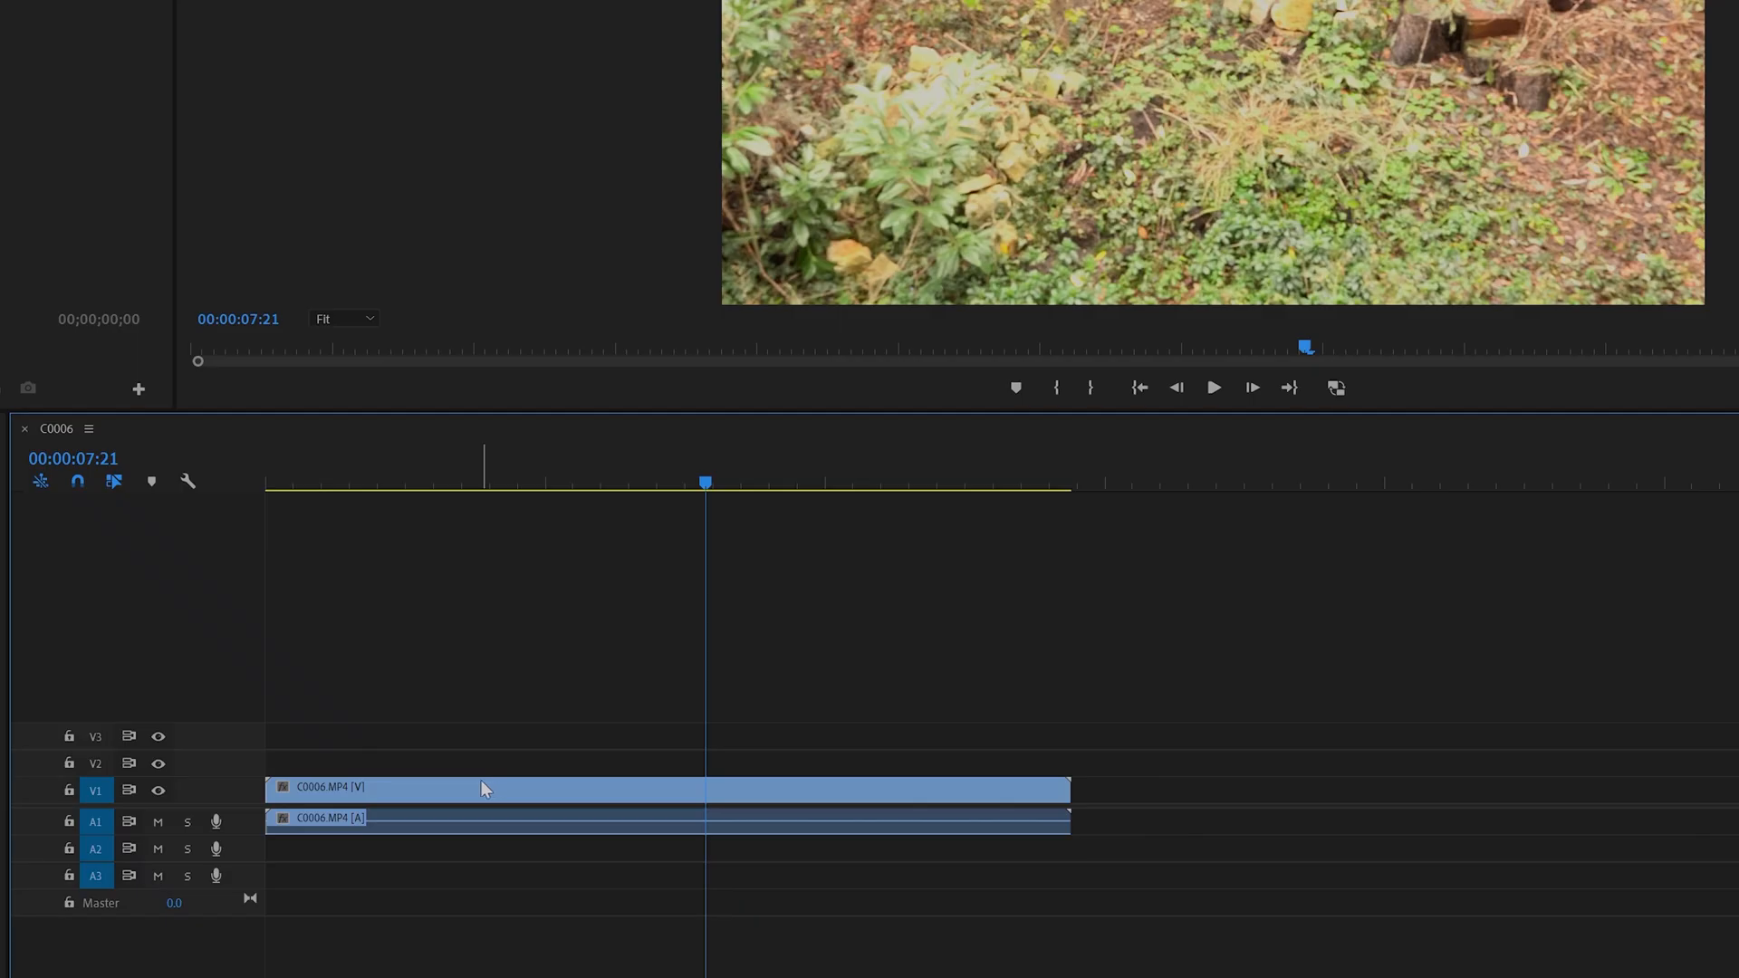
{"action": "left_click", "coordinate": [628, 738]}
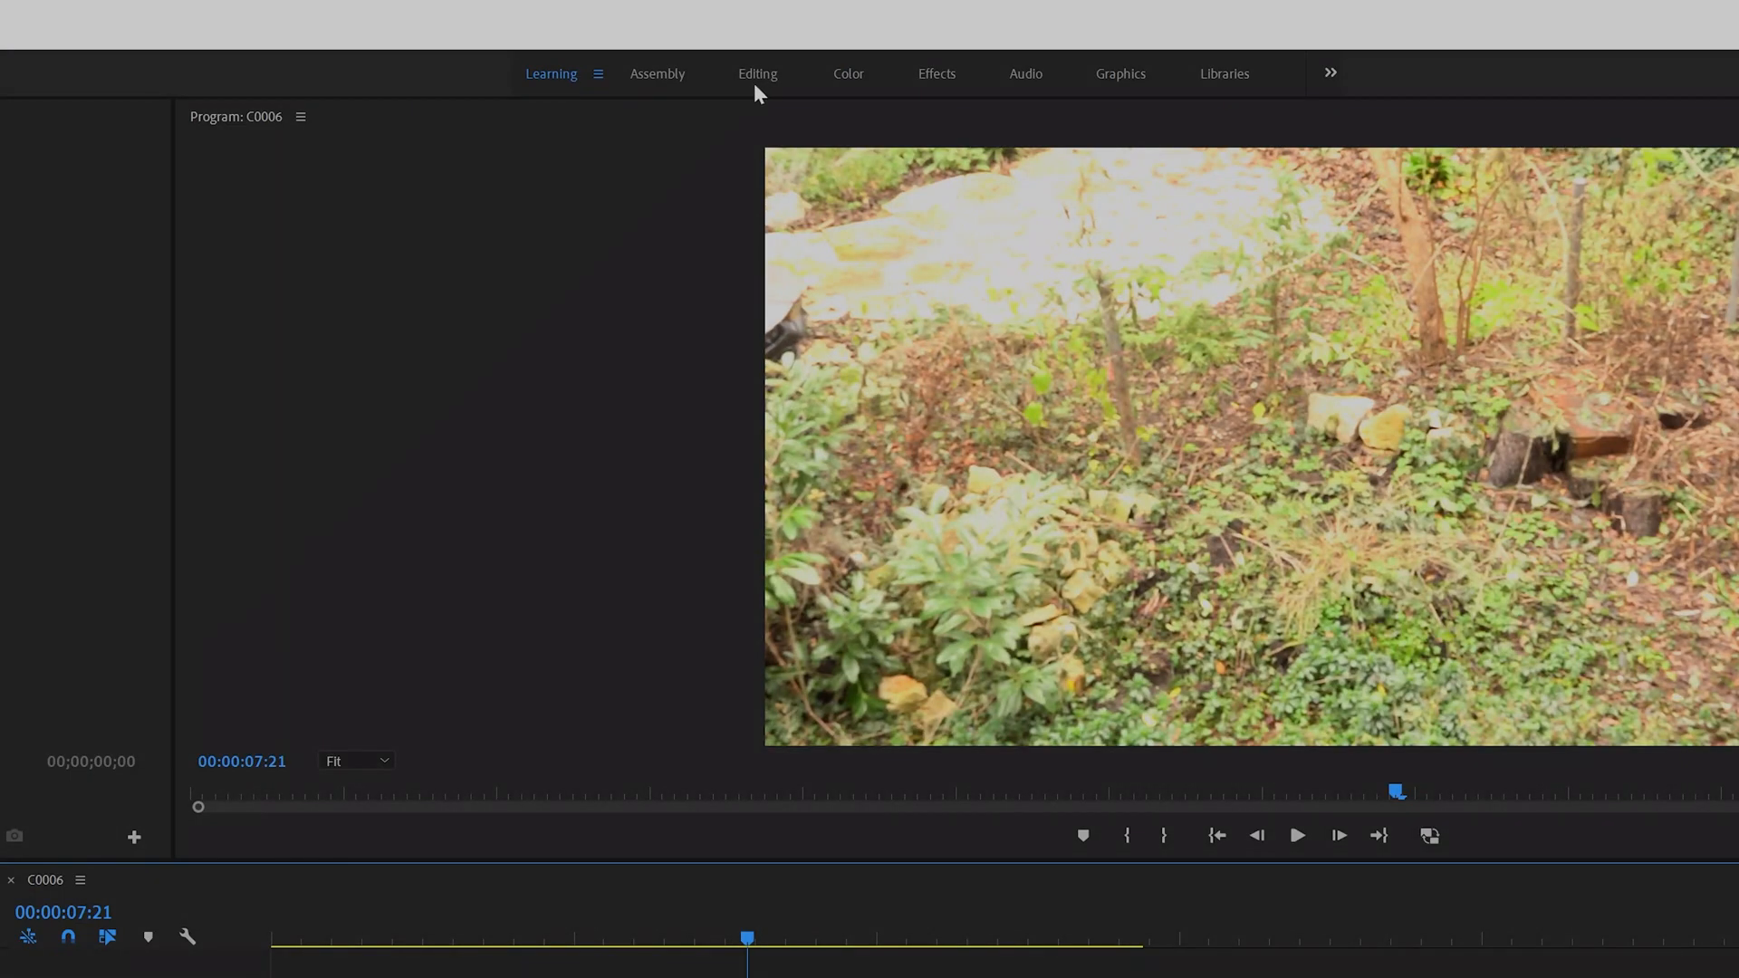
- Switch to the Editing workspace, give the timeline more height and display the clip's Effect Controls
{"action": "left_click", "coordinate": [757, 82]}
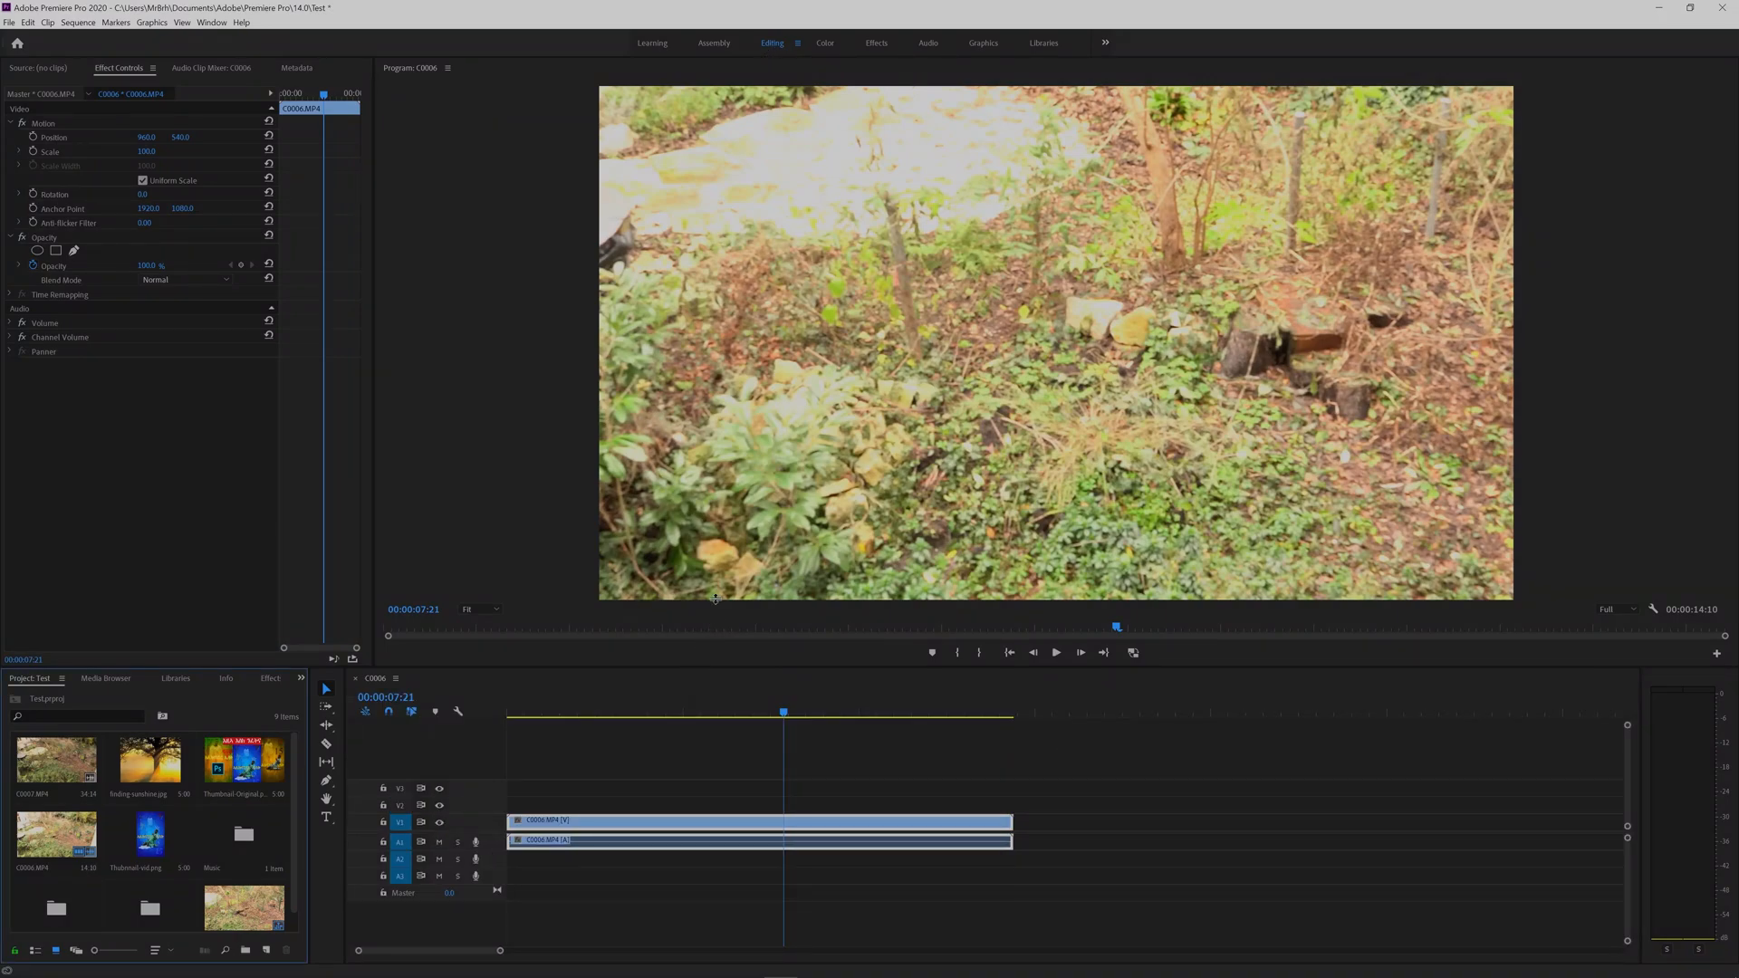
{"action": "left_click_drag", "start_coordinate": [697, 667], "coordinate": [697, 518]}
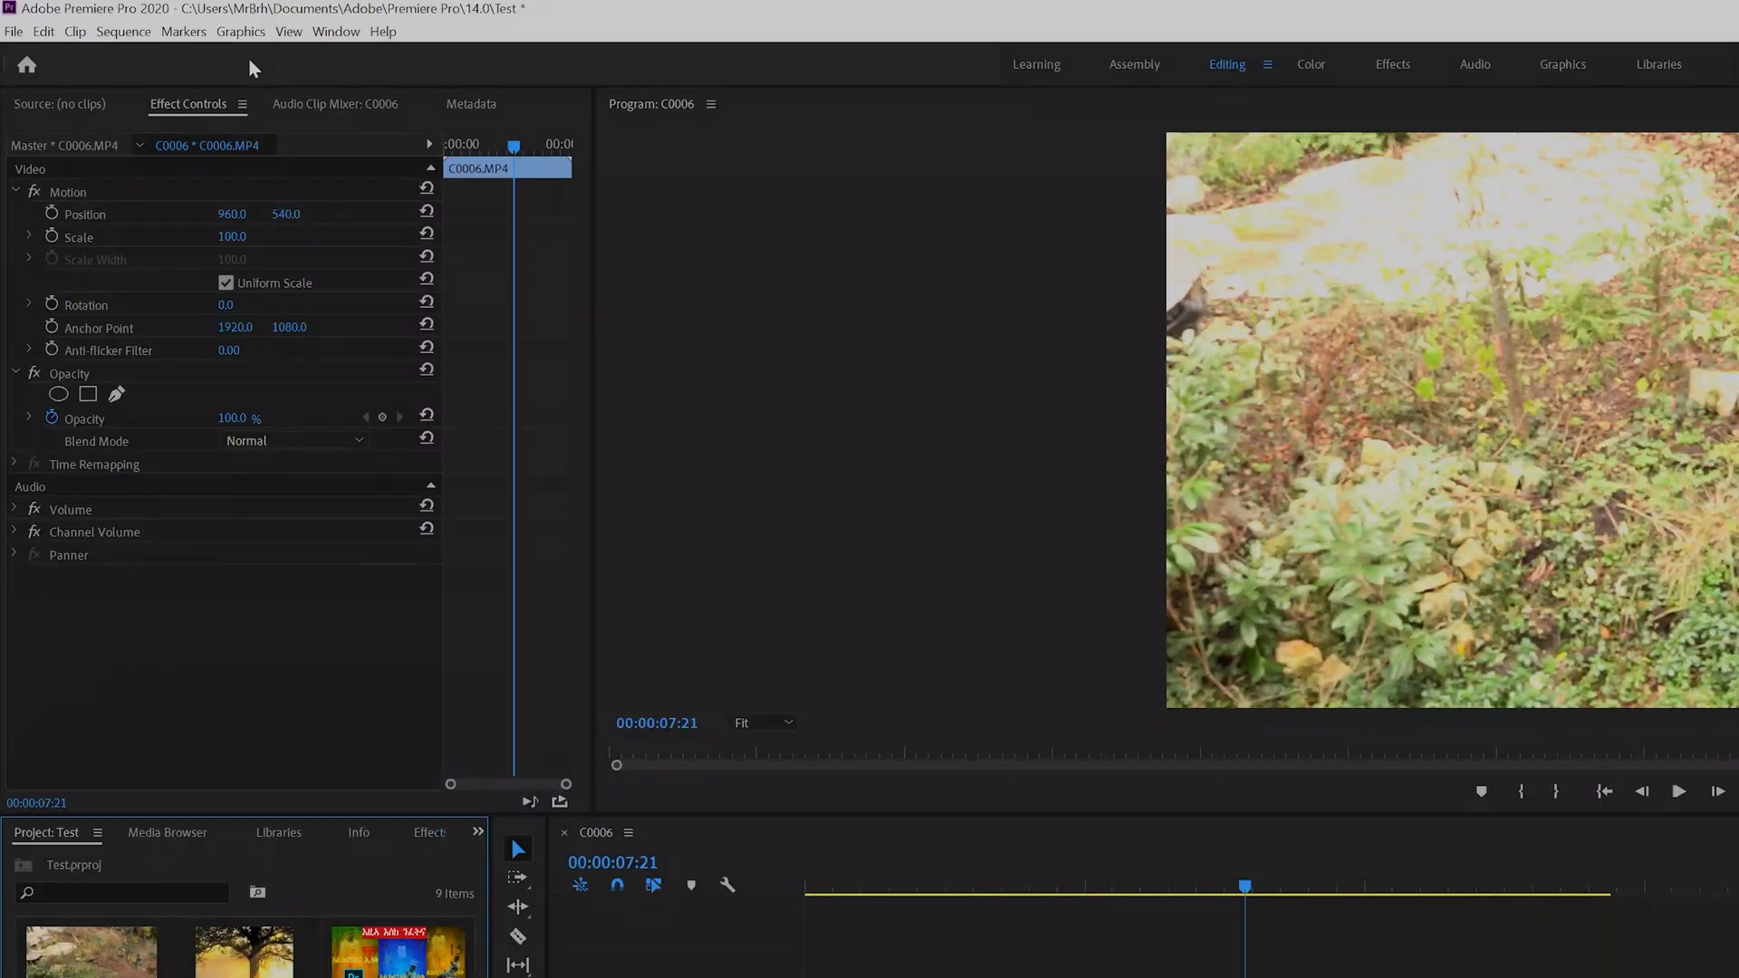
{"action": "left_click", "coordinate": [367, 103]}
{"action": "left_click", "coordinate": [189, 107]}
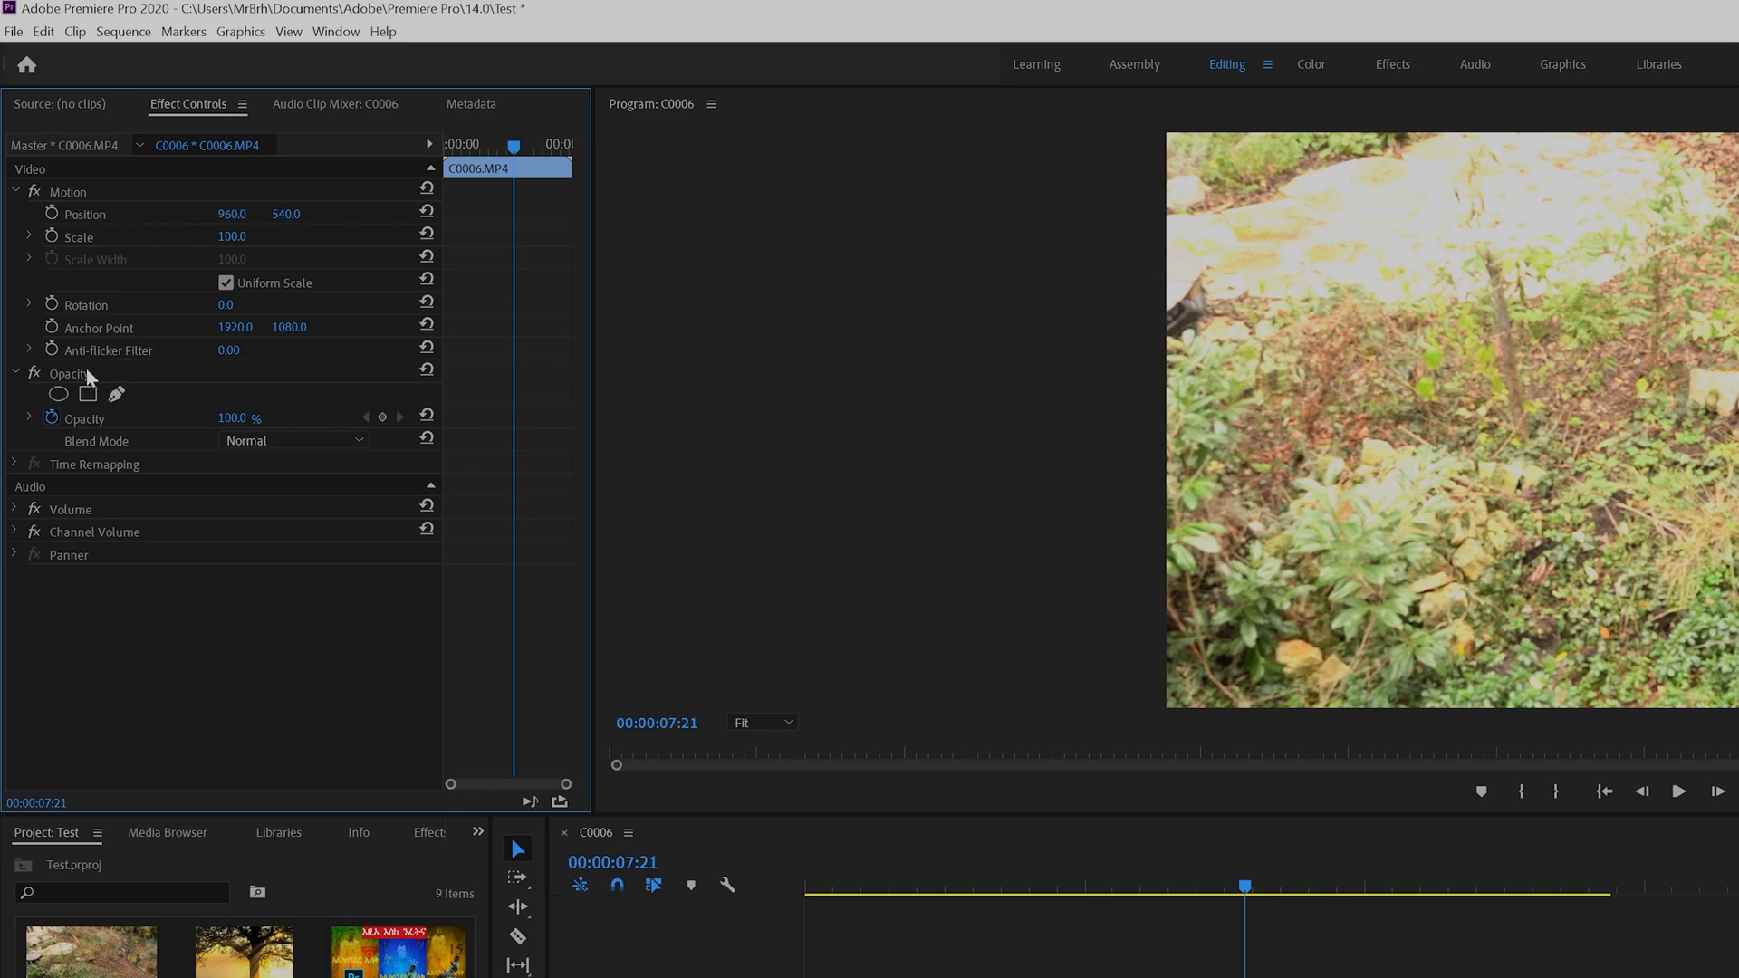
- Set the C0006.MP4 clip's scale to 50 and scrub the playhead to 00:00:09:22 to check the framing
{"action": "left_click", "coordinate": [241, 239]}
{"action": "type", "text": "50"}
{"action": "key", "text": "Return"}
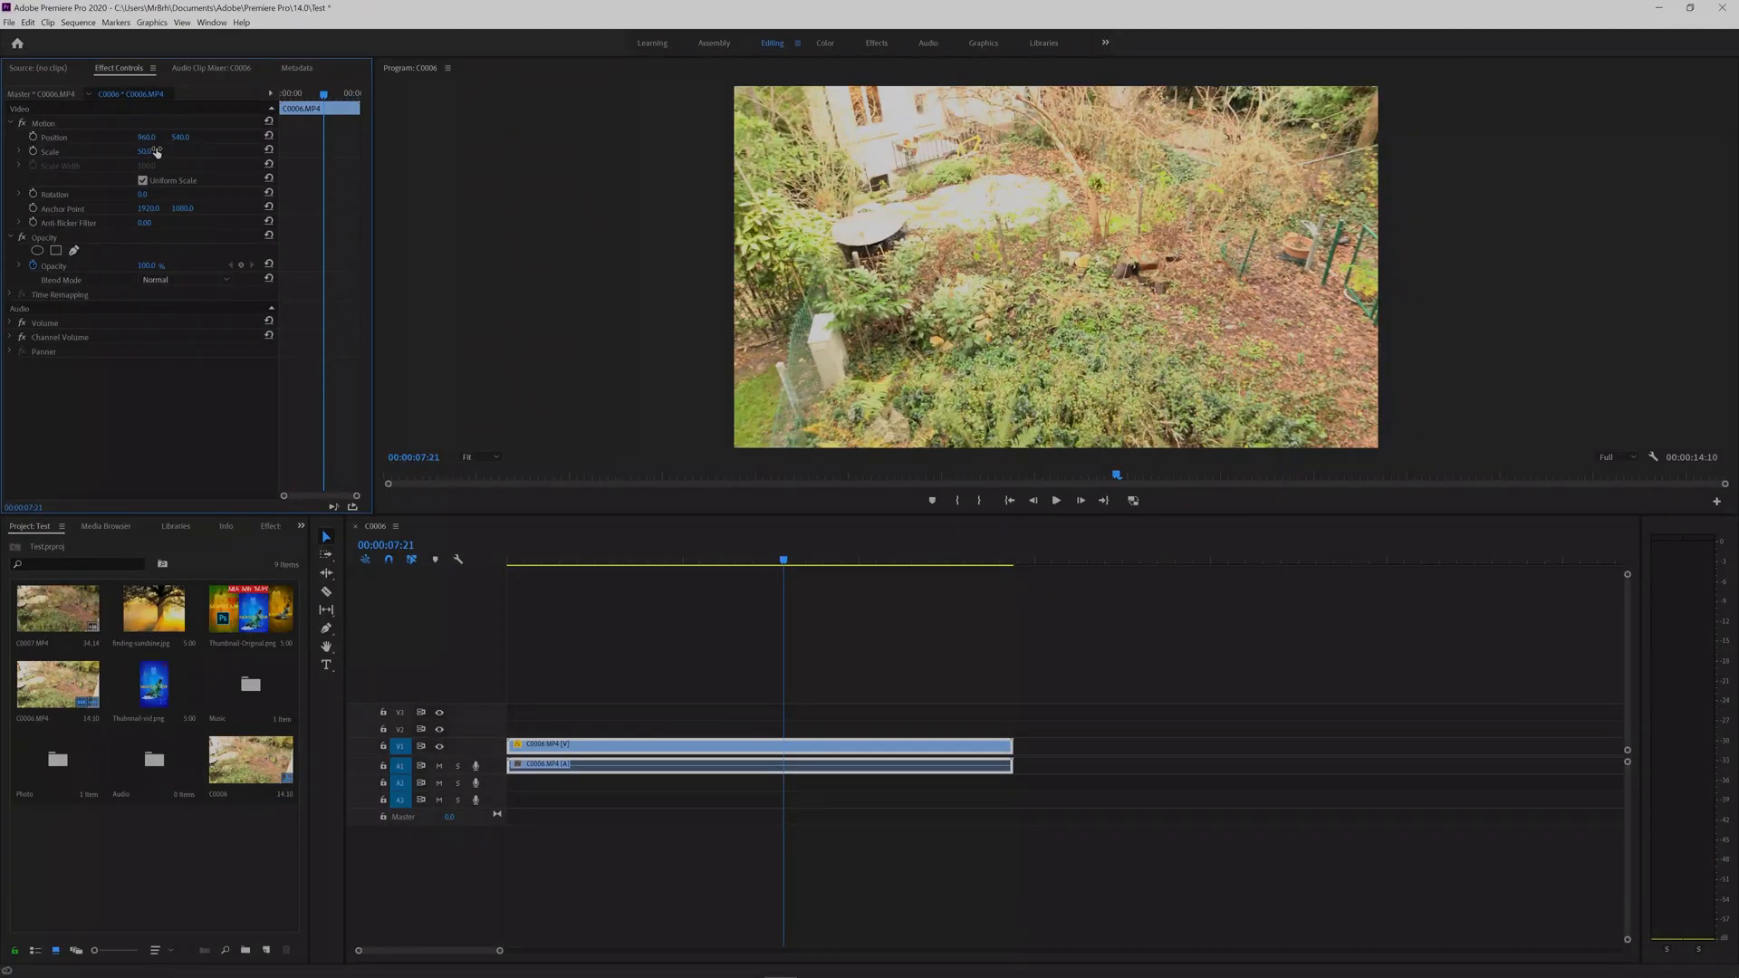
{"action": "left_click_drag", "start_coordinate": [660, 558], "coordinate": [855, 562]}
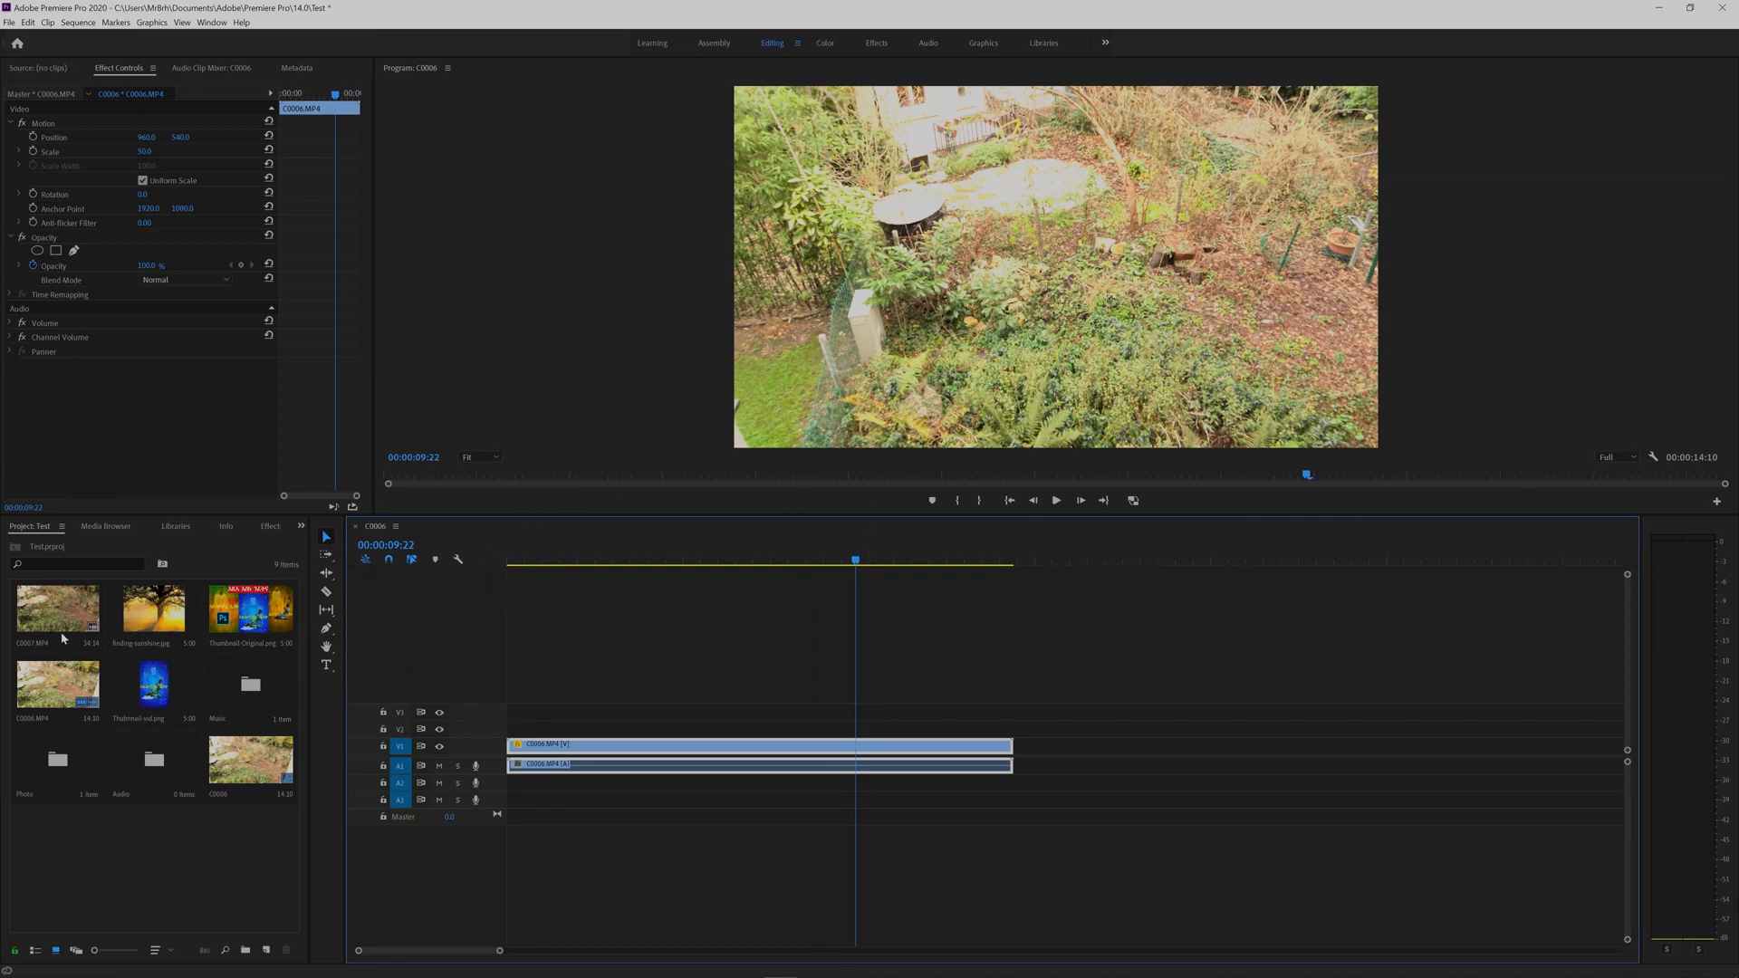
- Place C0007.MP4 on V2 directly after the C0006.MP4 clip and Thumbnail-Original.png on V4 above the C0006.MP4 clip
{"action": "left_click_drag", "start_coordinate": [50, 612], "coordinate": [1009, 736]}
{"action": "left_click_drag", "start_coordinate": [251, 609], "coordinate": [701, 663]}
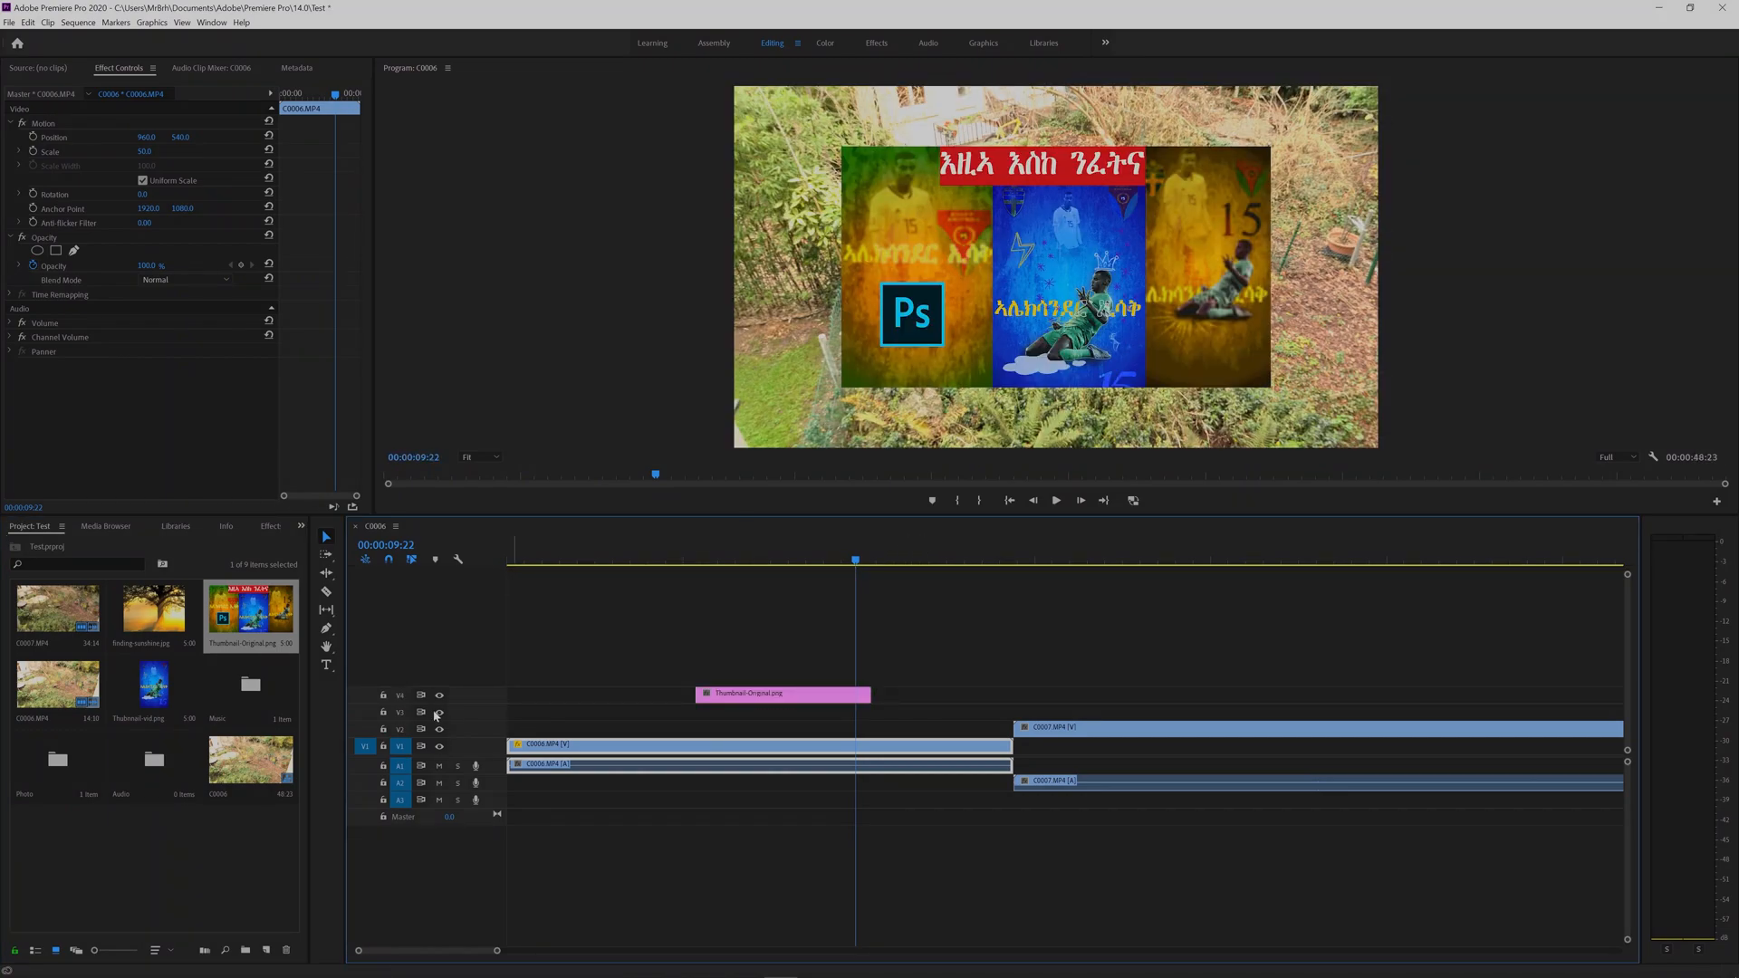
- Cut the C0006.MP4 clip with the Razor tool at 00:00:09:13 and 00:00:09:16
{"action": "left_click_drag", "start_coordinate": [497, 951], "coordinate": [437, 949]}
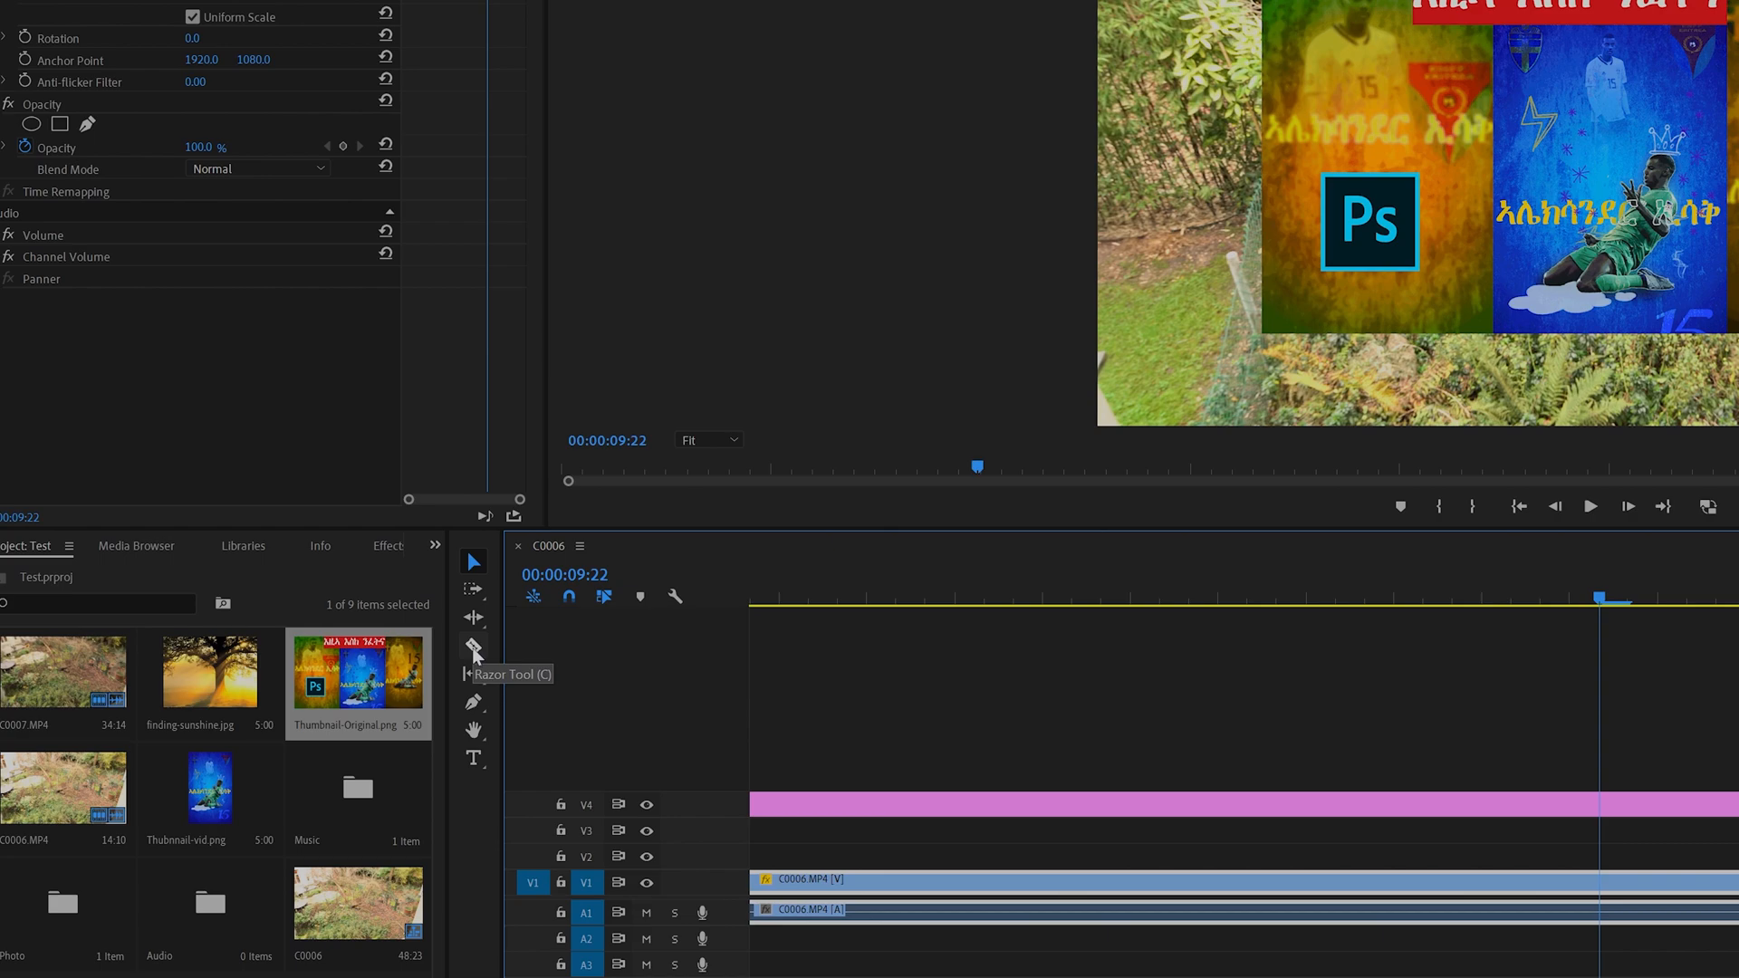
{"action": "left_click", "coordinate": [473, 649]}
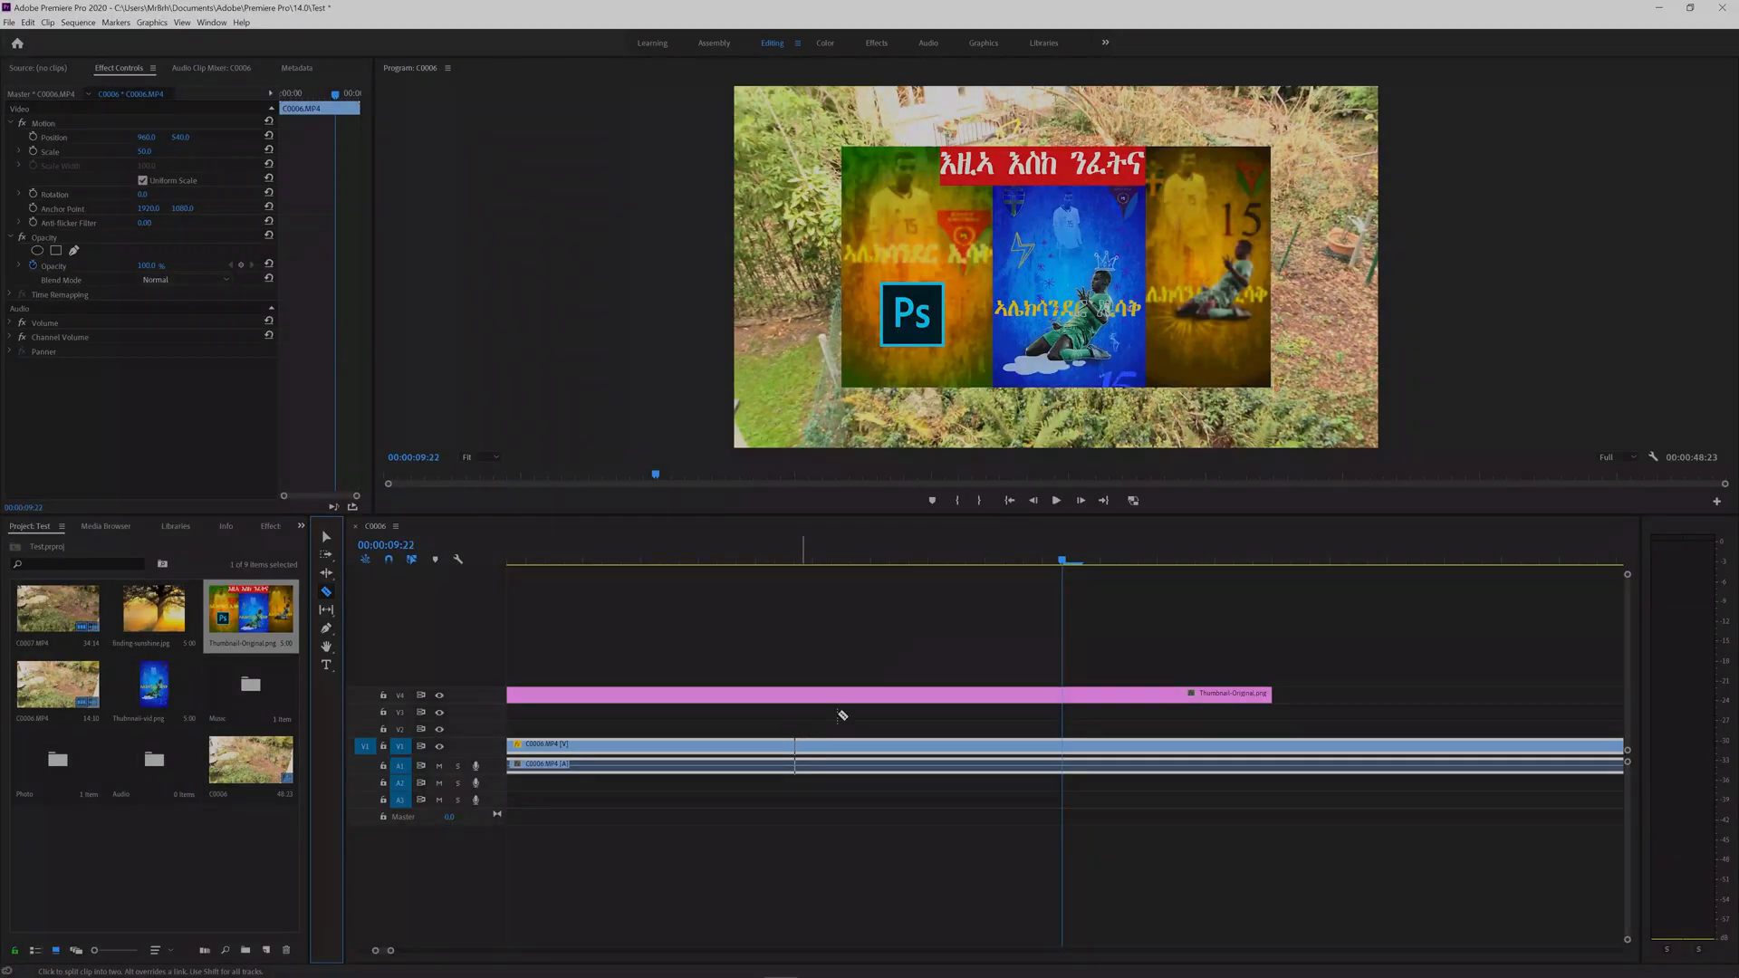
{"action": "left_click", "coordinate": [928, 561]}
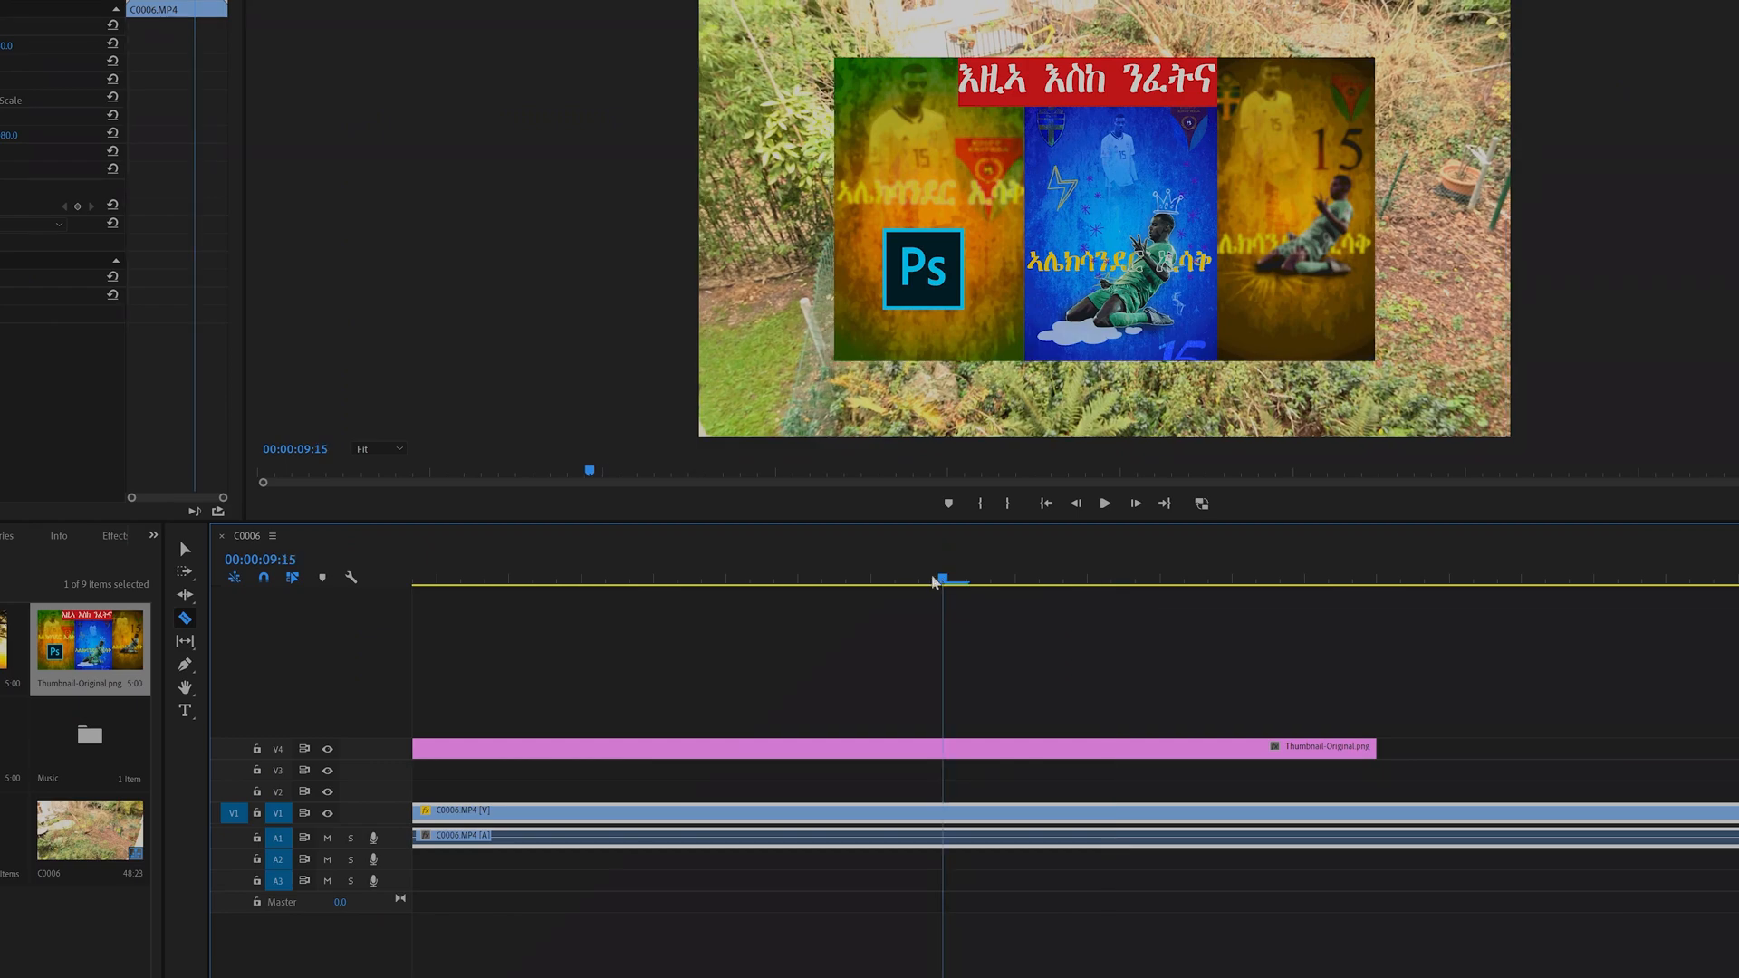
{"action": "left_click_drag", "start_coordinate": [936, 580], "coordinate": [894, 580]}
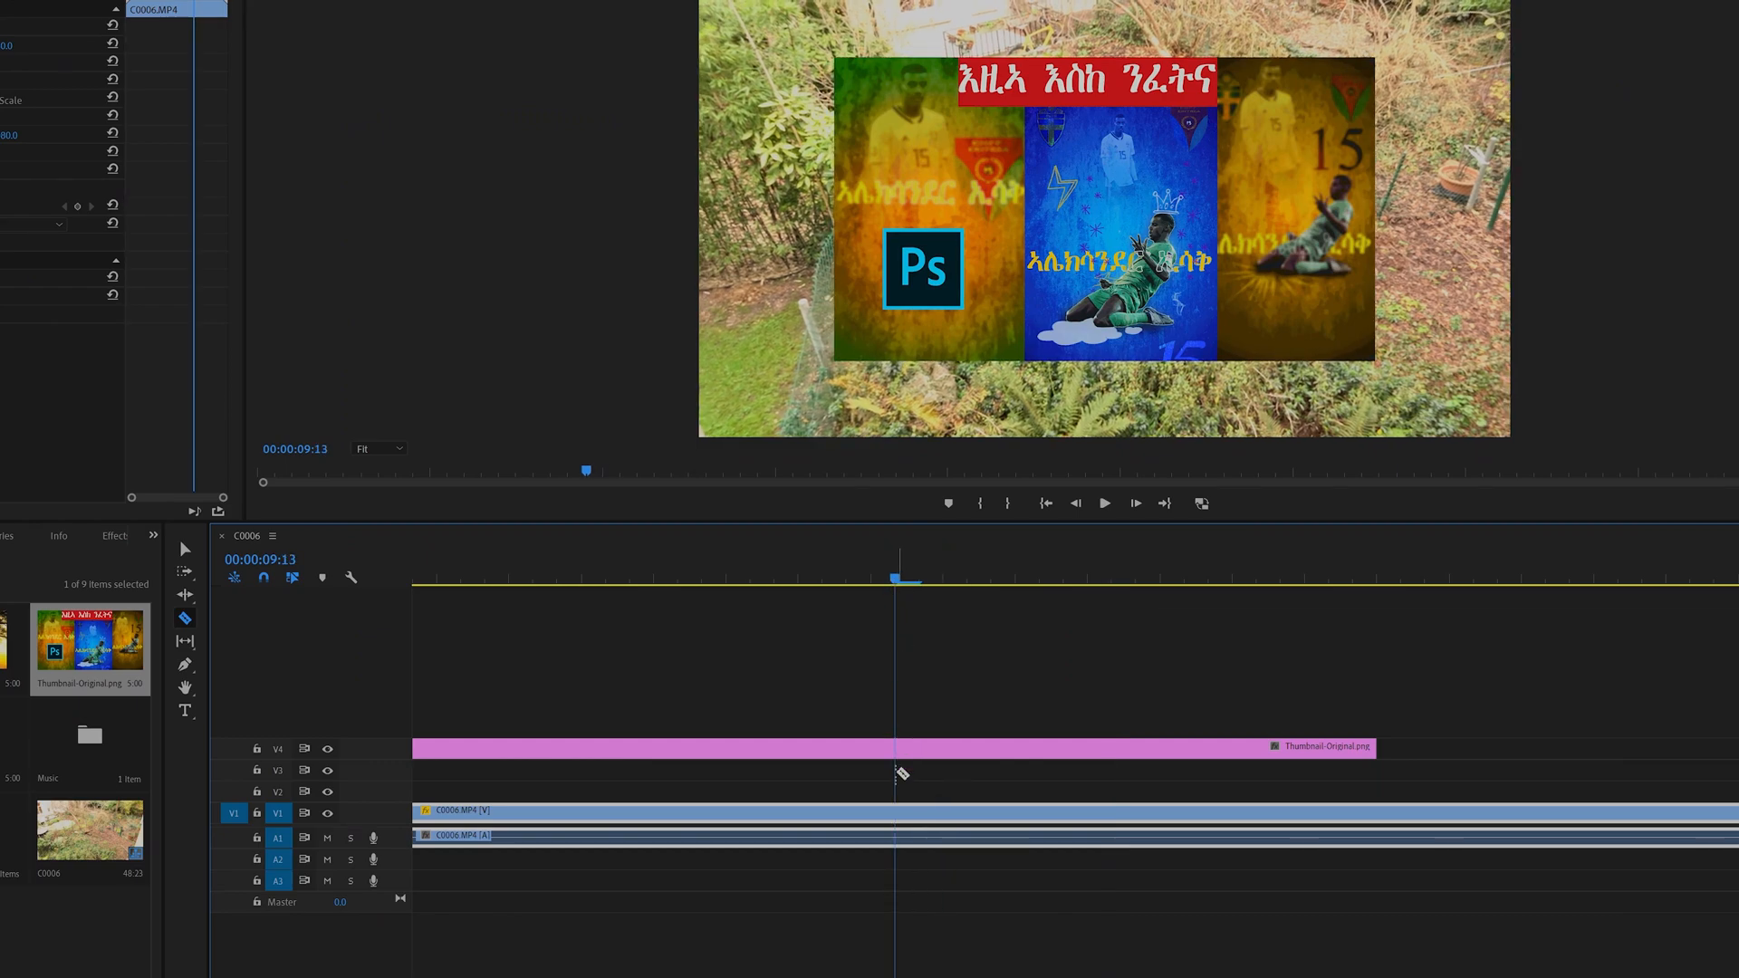
{"action": "left_click", "coordinate": [895, 812]}
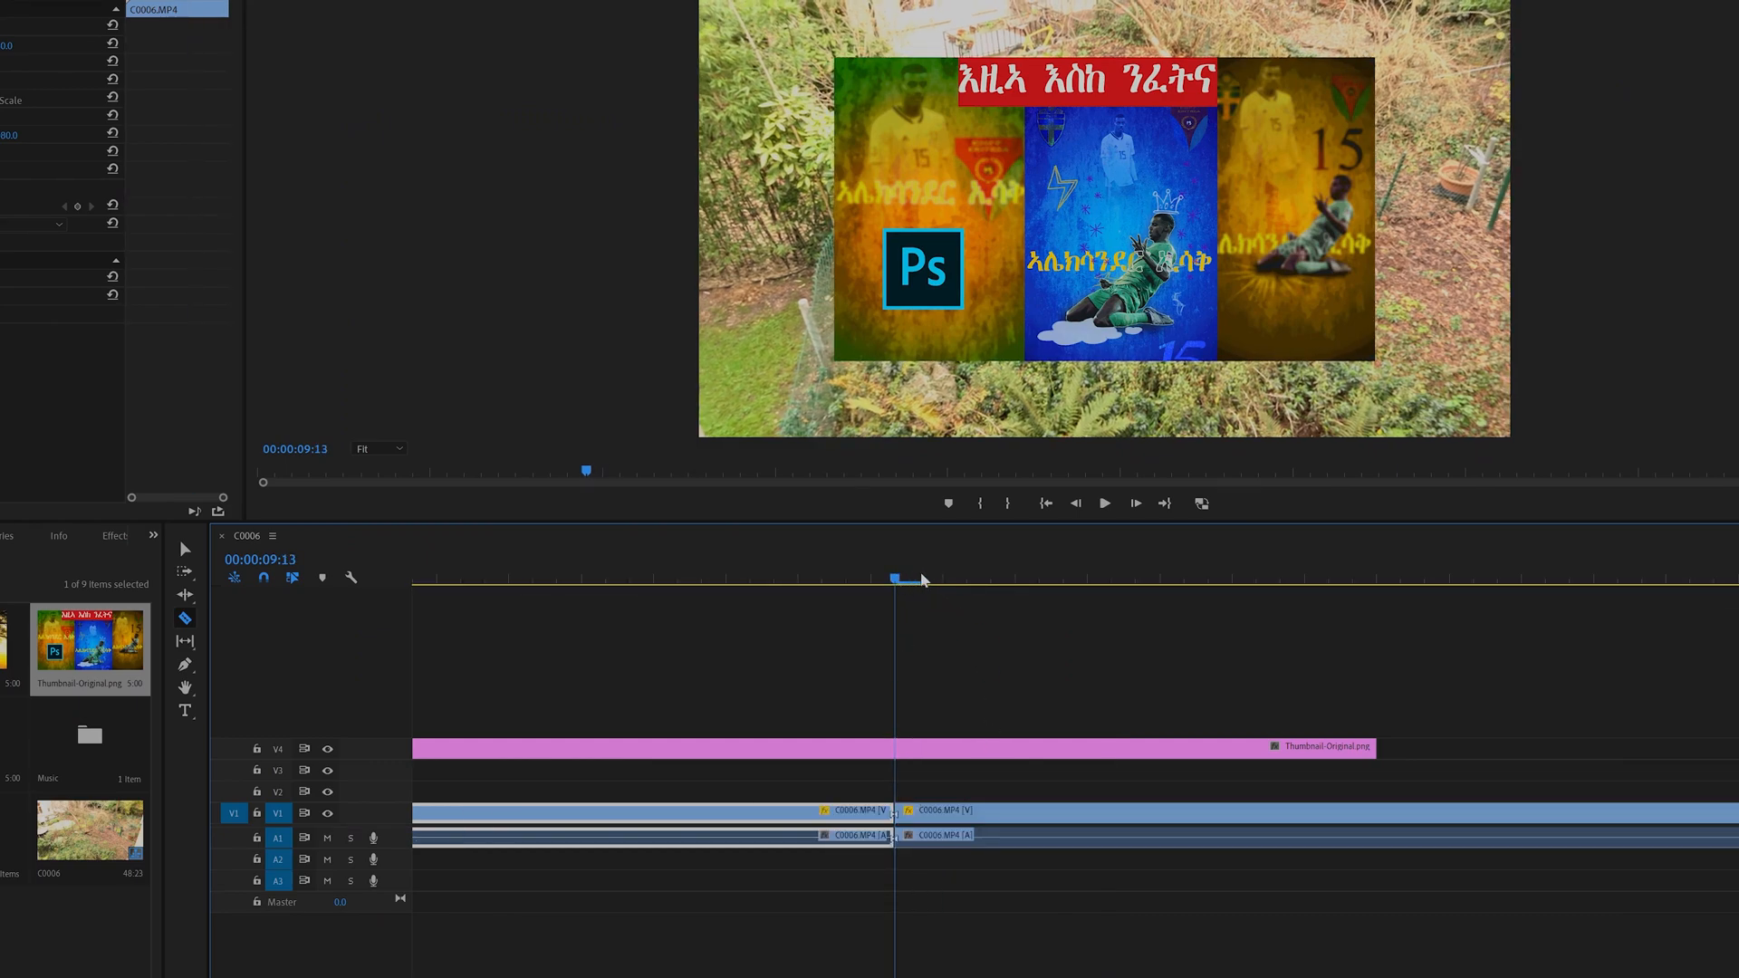
{"action": "left_click", "coordinate": [966, 580]}
{"action": "left_click", "coordinate": [966, 810]}
- Delete the short middle segment between the two cuts in the C0006.MP4 clip, leaving a gap
{"action": "left_click", "coordinate": [185, 549]}
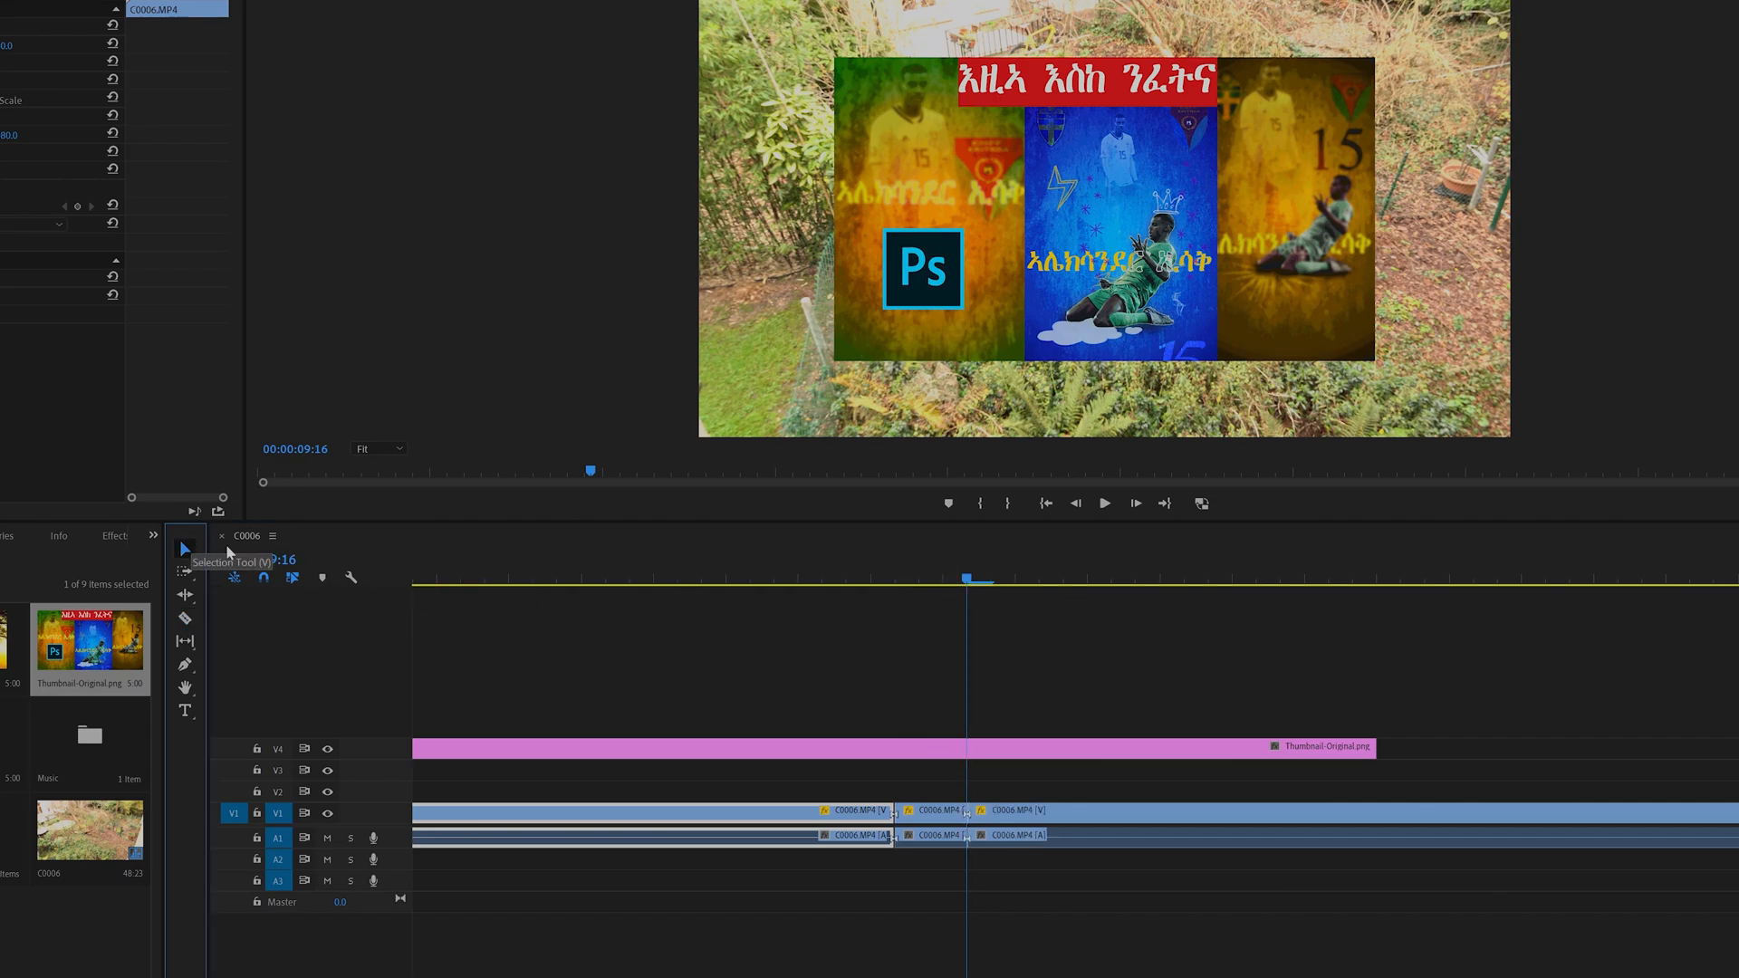
{"action": "left_click", "coordinate": [924, 826]}
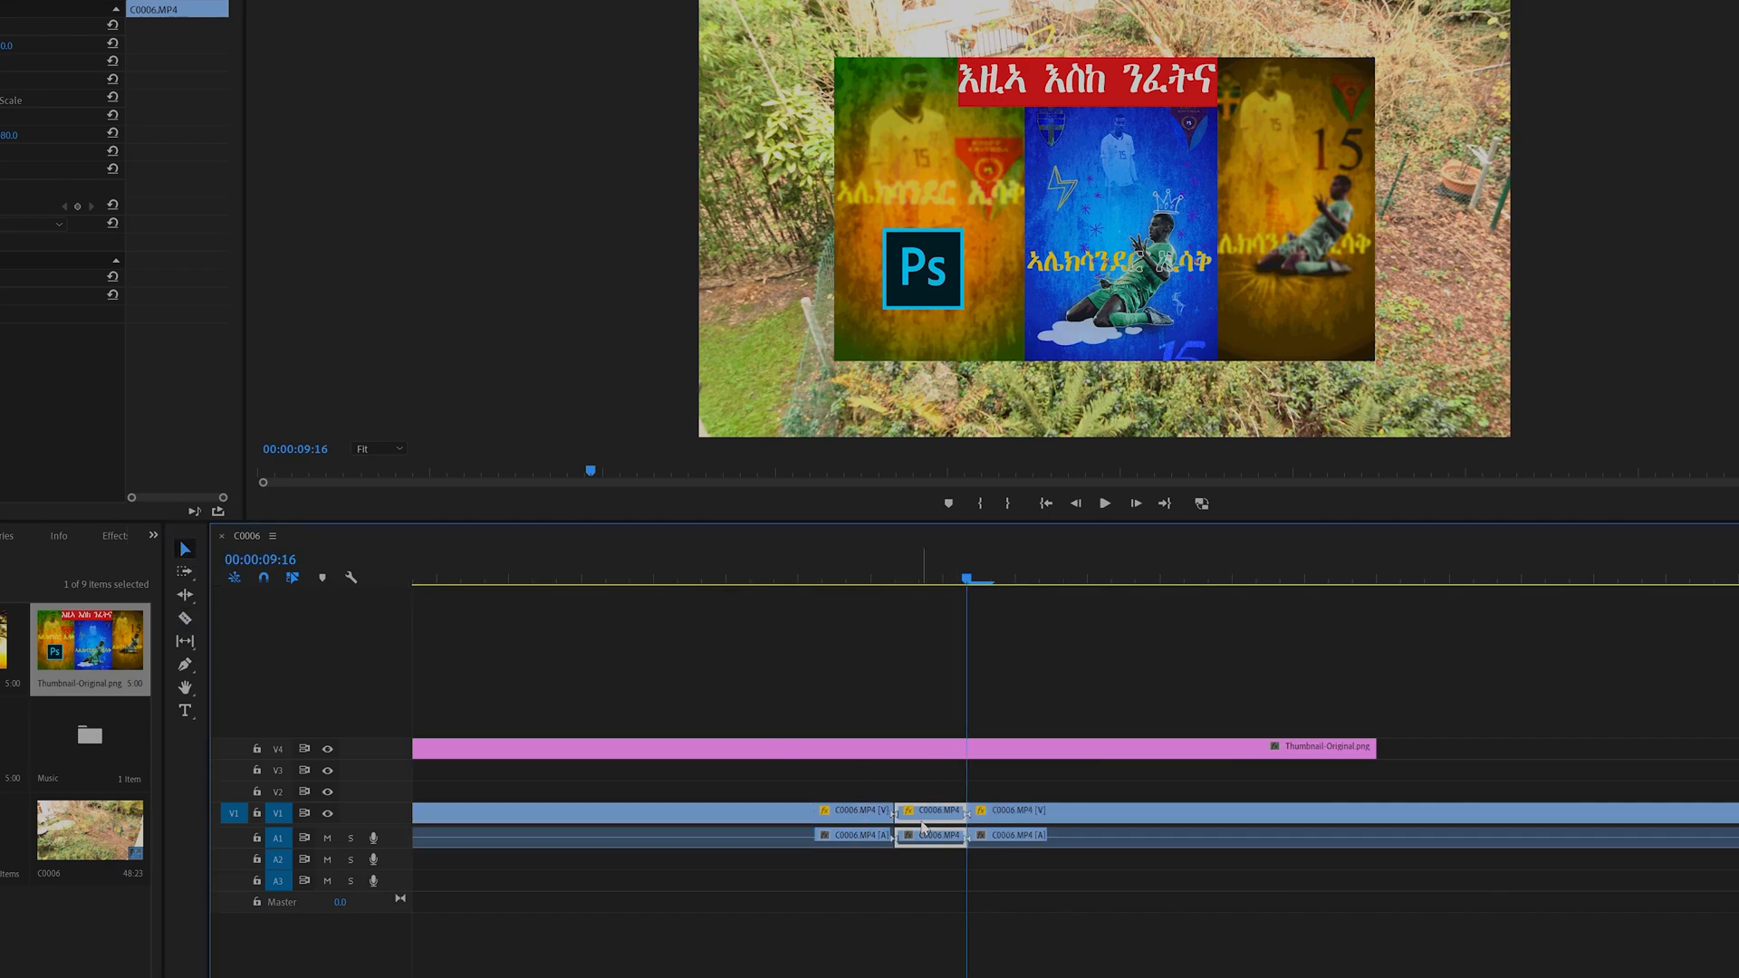
{"action": "key", "text": "Delete"}
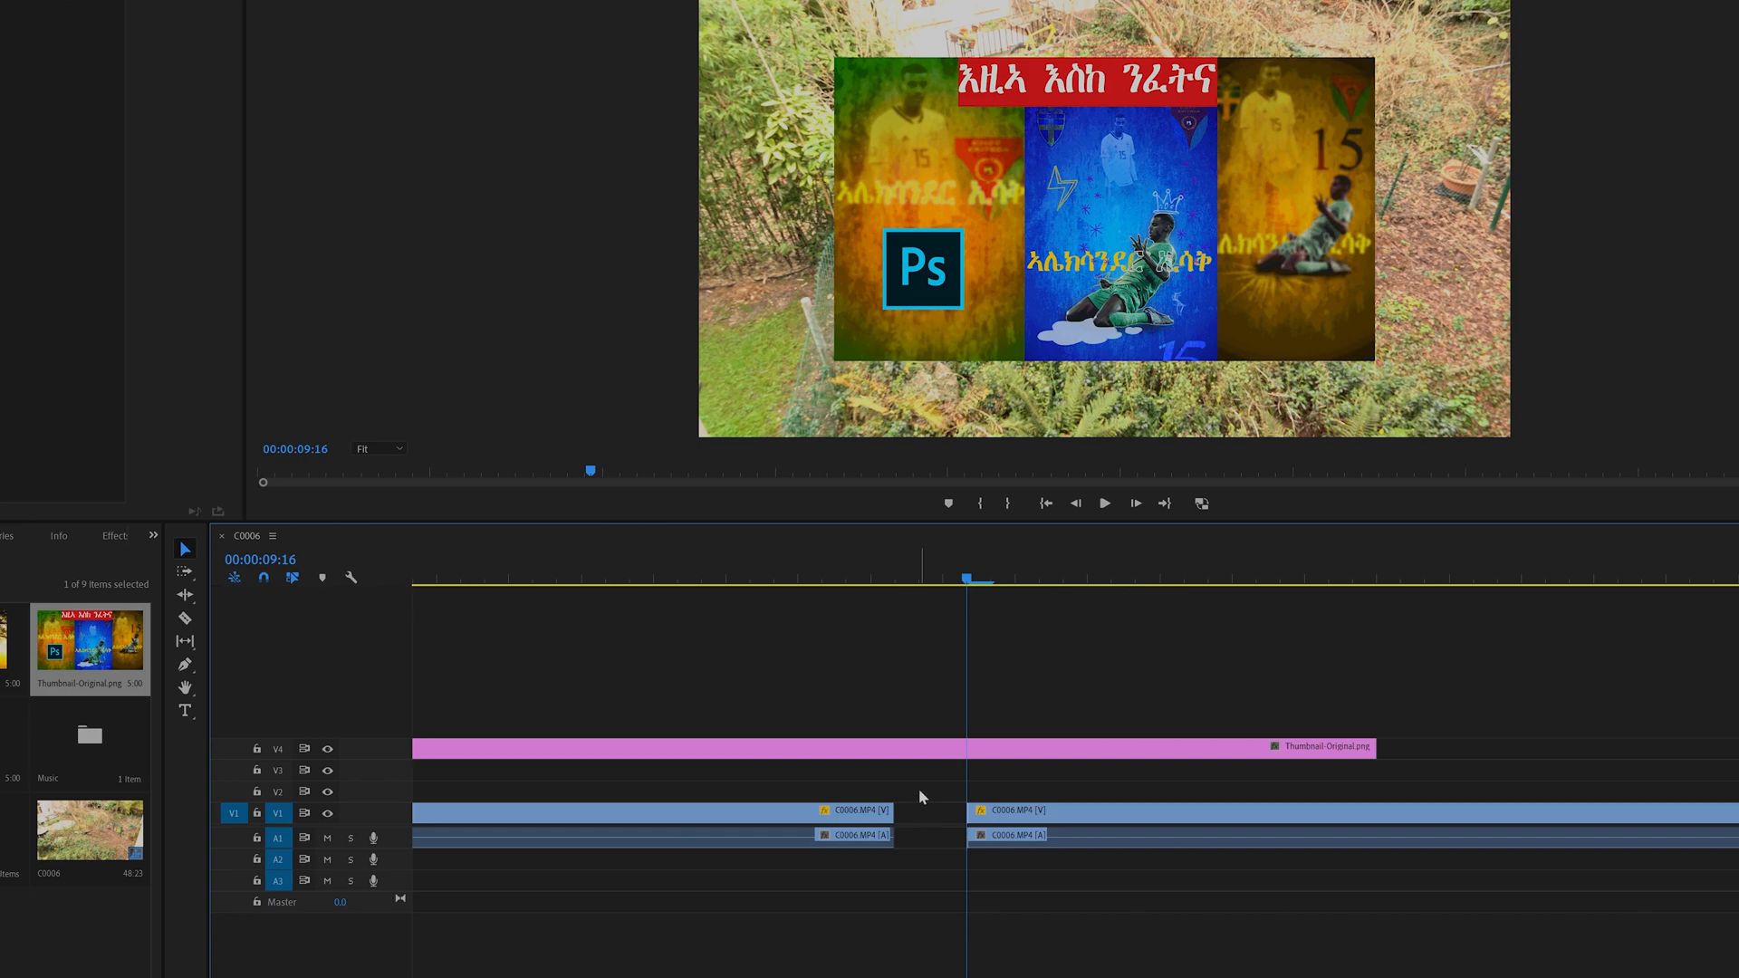
- Undo the segment deletion and both Razor cuts in the C0006.MP4 clip
{"action": "left_click", "coordinate": [918, 797]}
{"action": "key", "text": "Delete"}
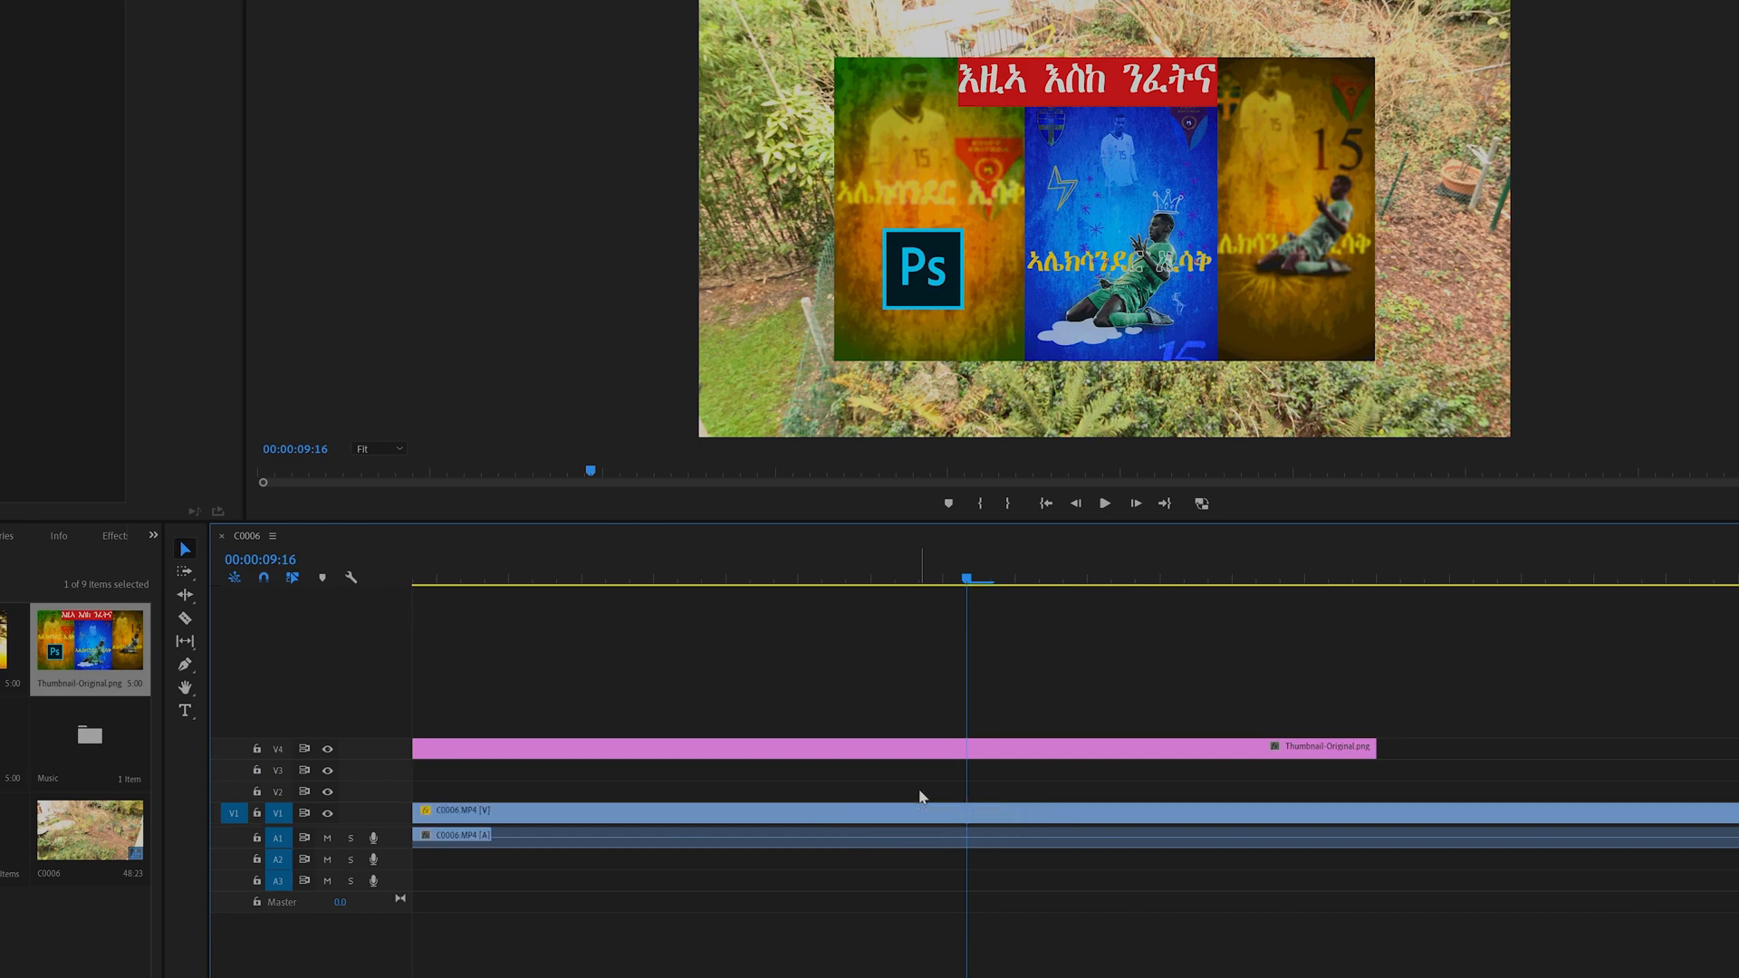
- Cut the C0006.MP4 clip with the Razor tool at 00:00:09:16 and 00:00:10:03
{"action": "left_click", "coordinate": [185, 620]}
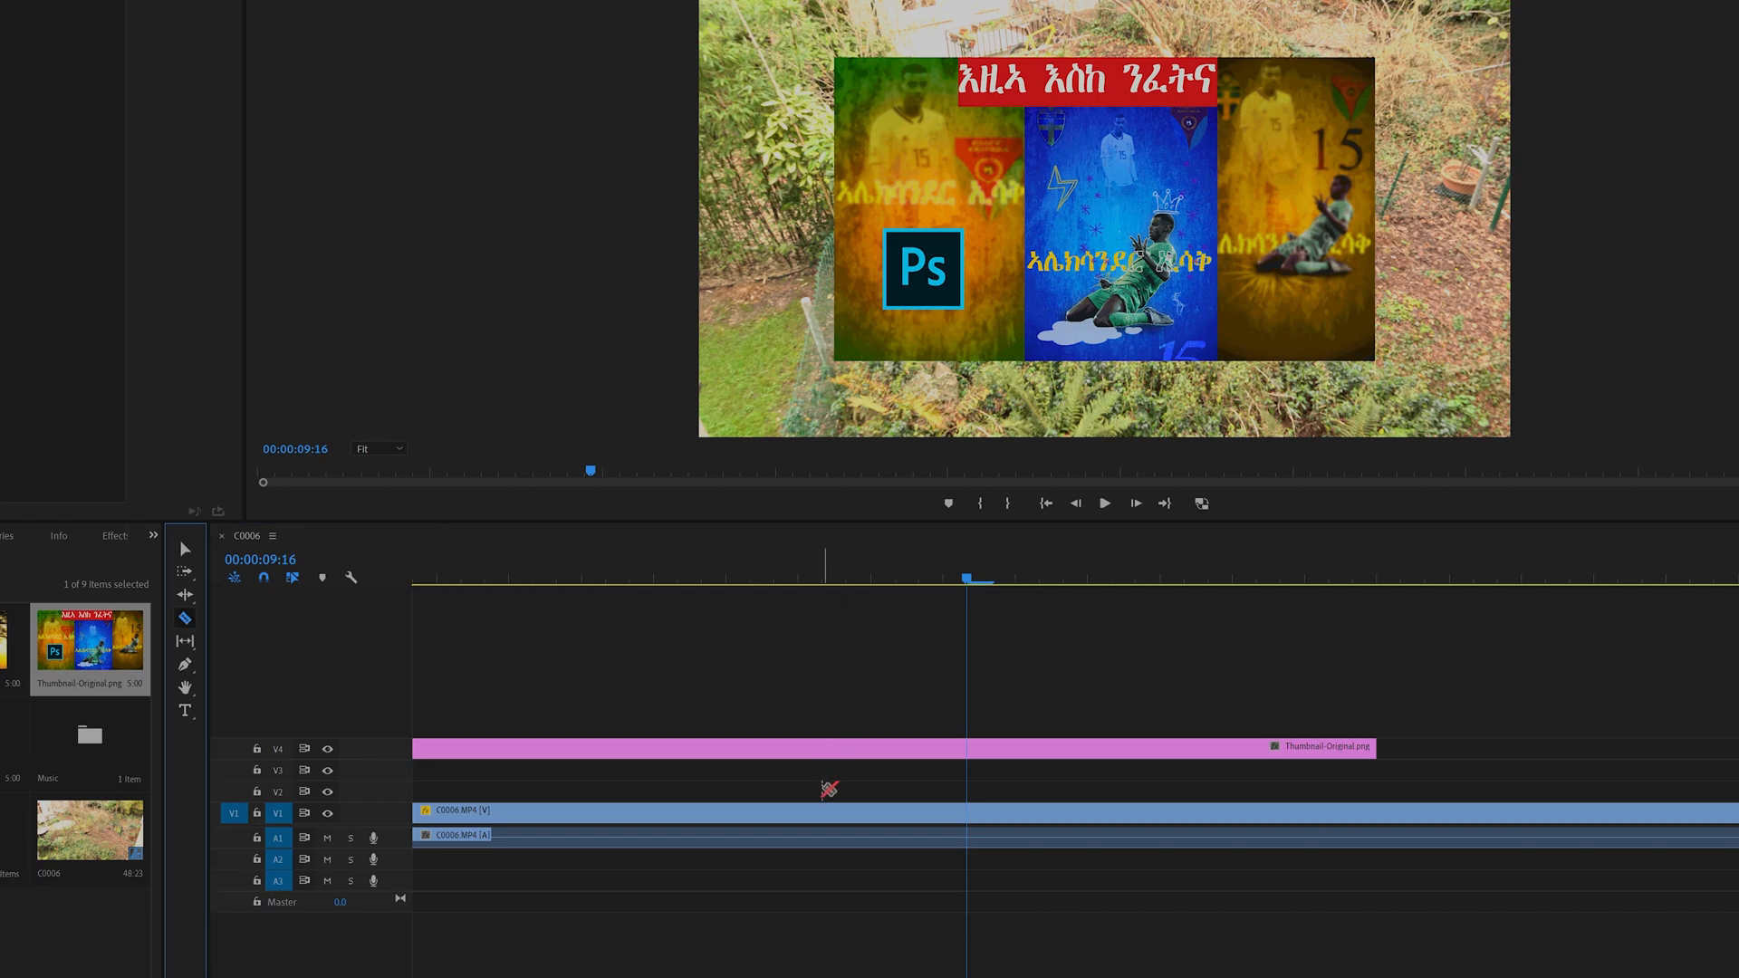
{"action": "mouse_move", "coordinate": [965, 582]}
{"action": "left_mouse_down"}
{"action": "mouse_move", "coordinate": [788, 587]}
{"action": "mouse_move", "coordinate": [969, 589]}
{"action": "left_mouse_up"}
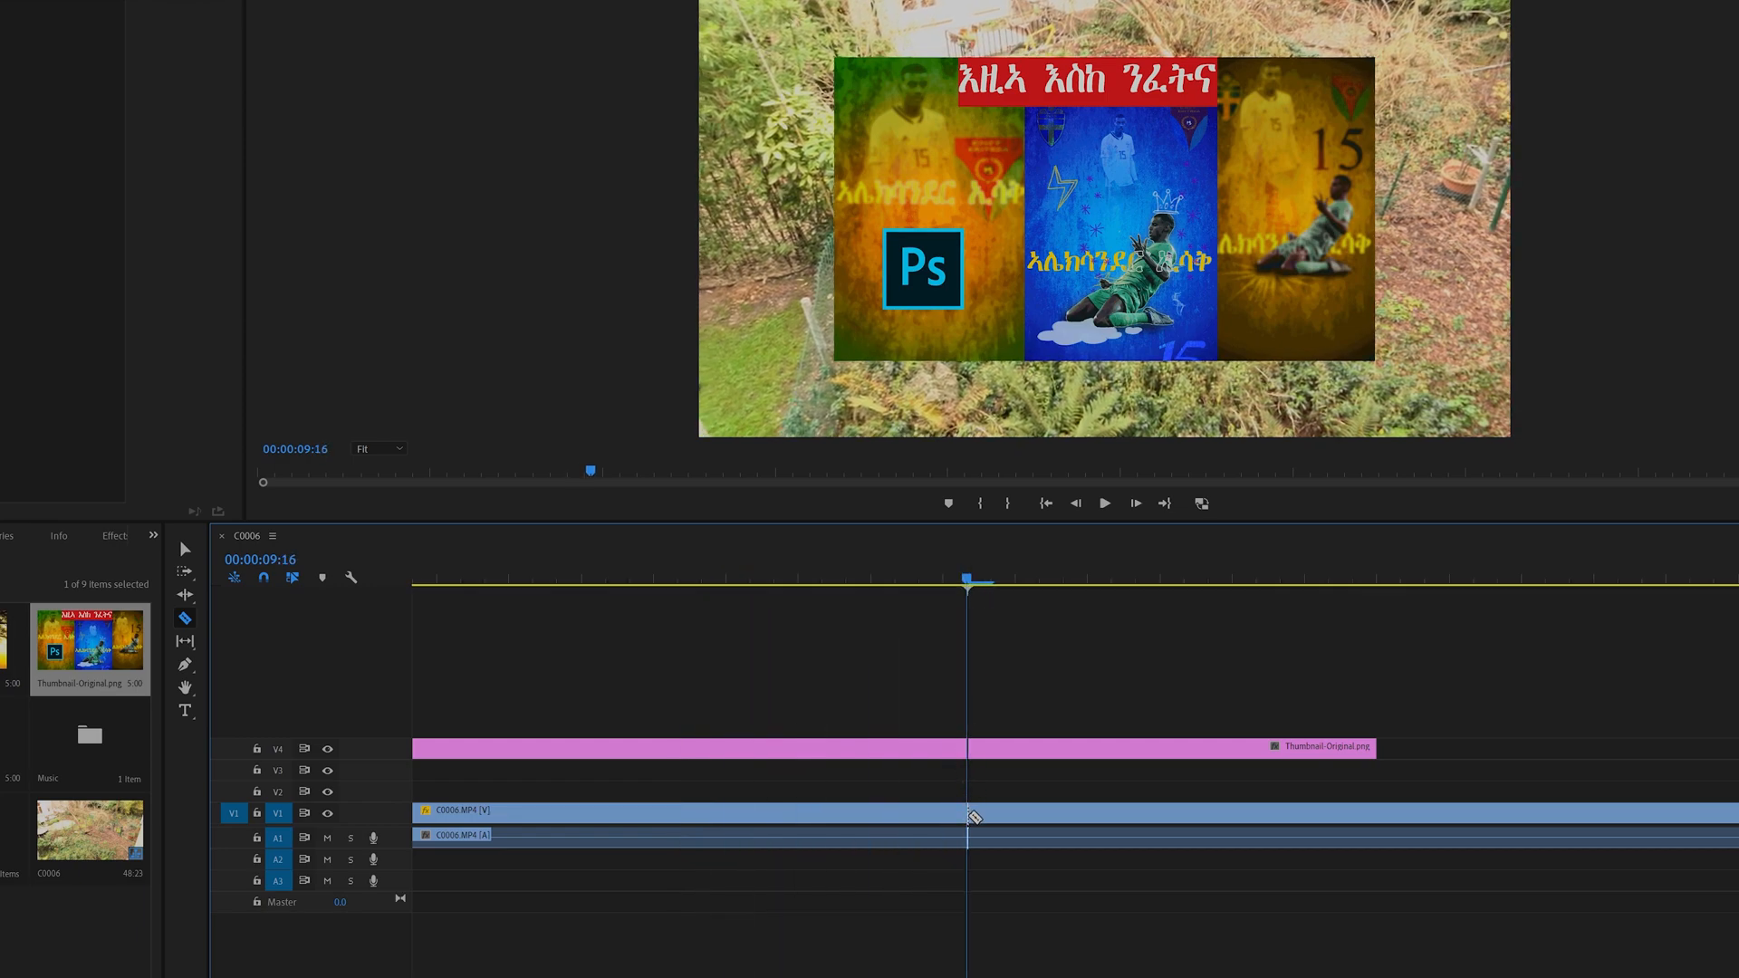
{"action": "left_click", "coordinate": [971, 815]}
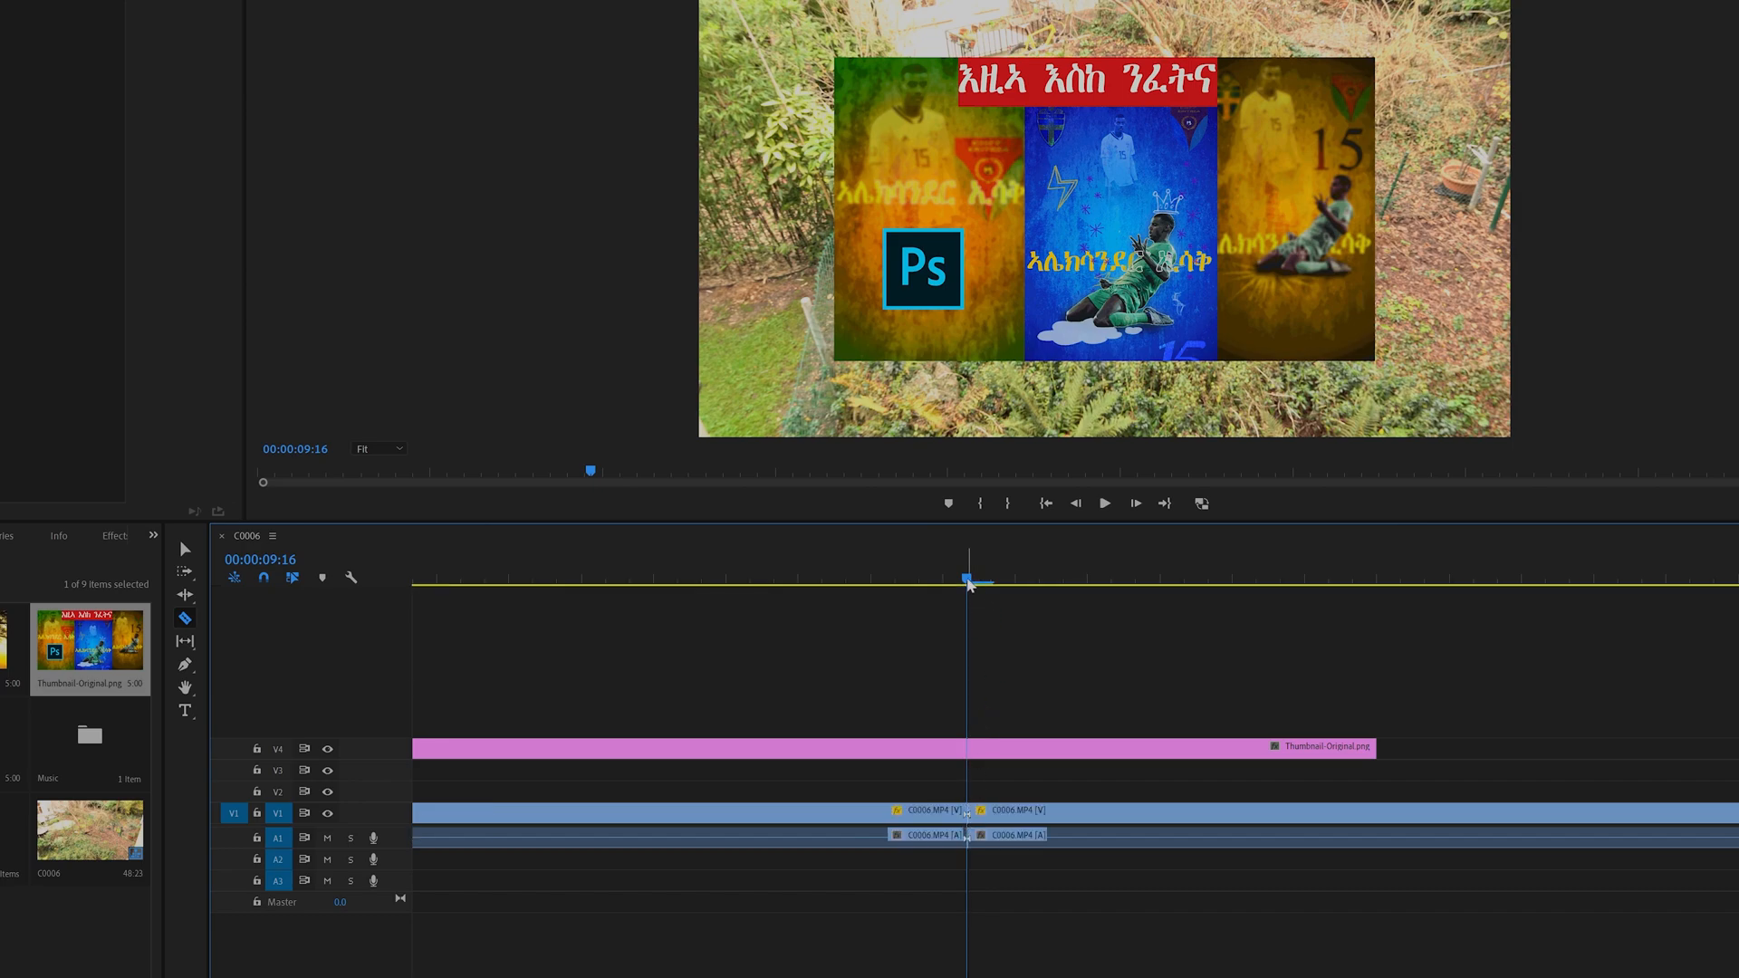
{"action": "left_click_drag", "start_coordinate": [969, 583], "coordinate": [1235, 584]}
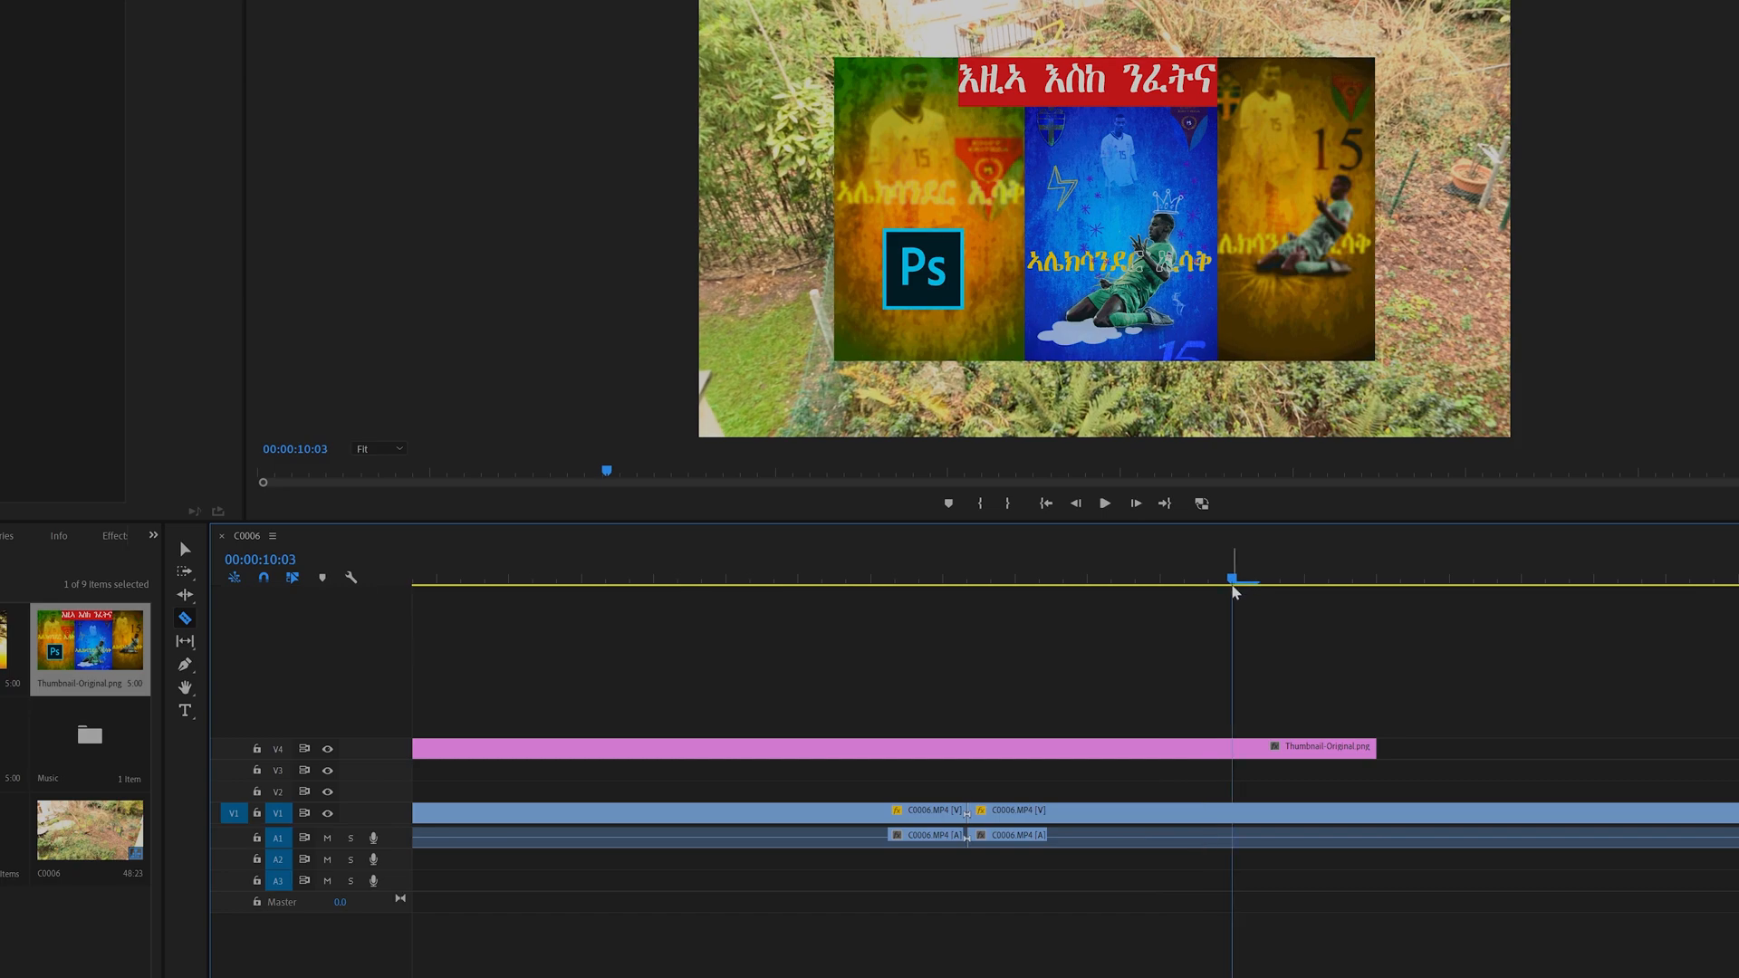
{"action": "left_click", "coordinate": [1233, 814]}
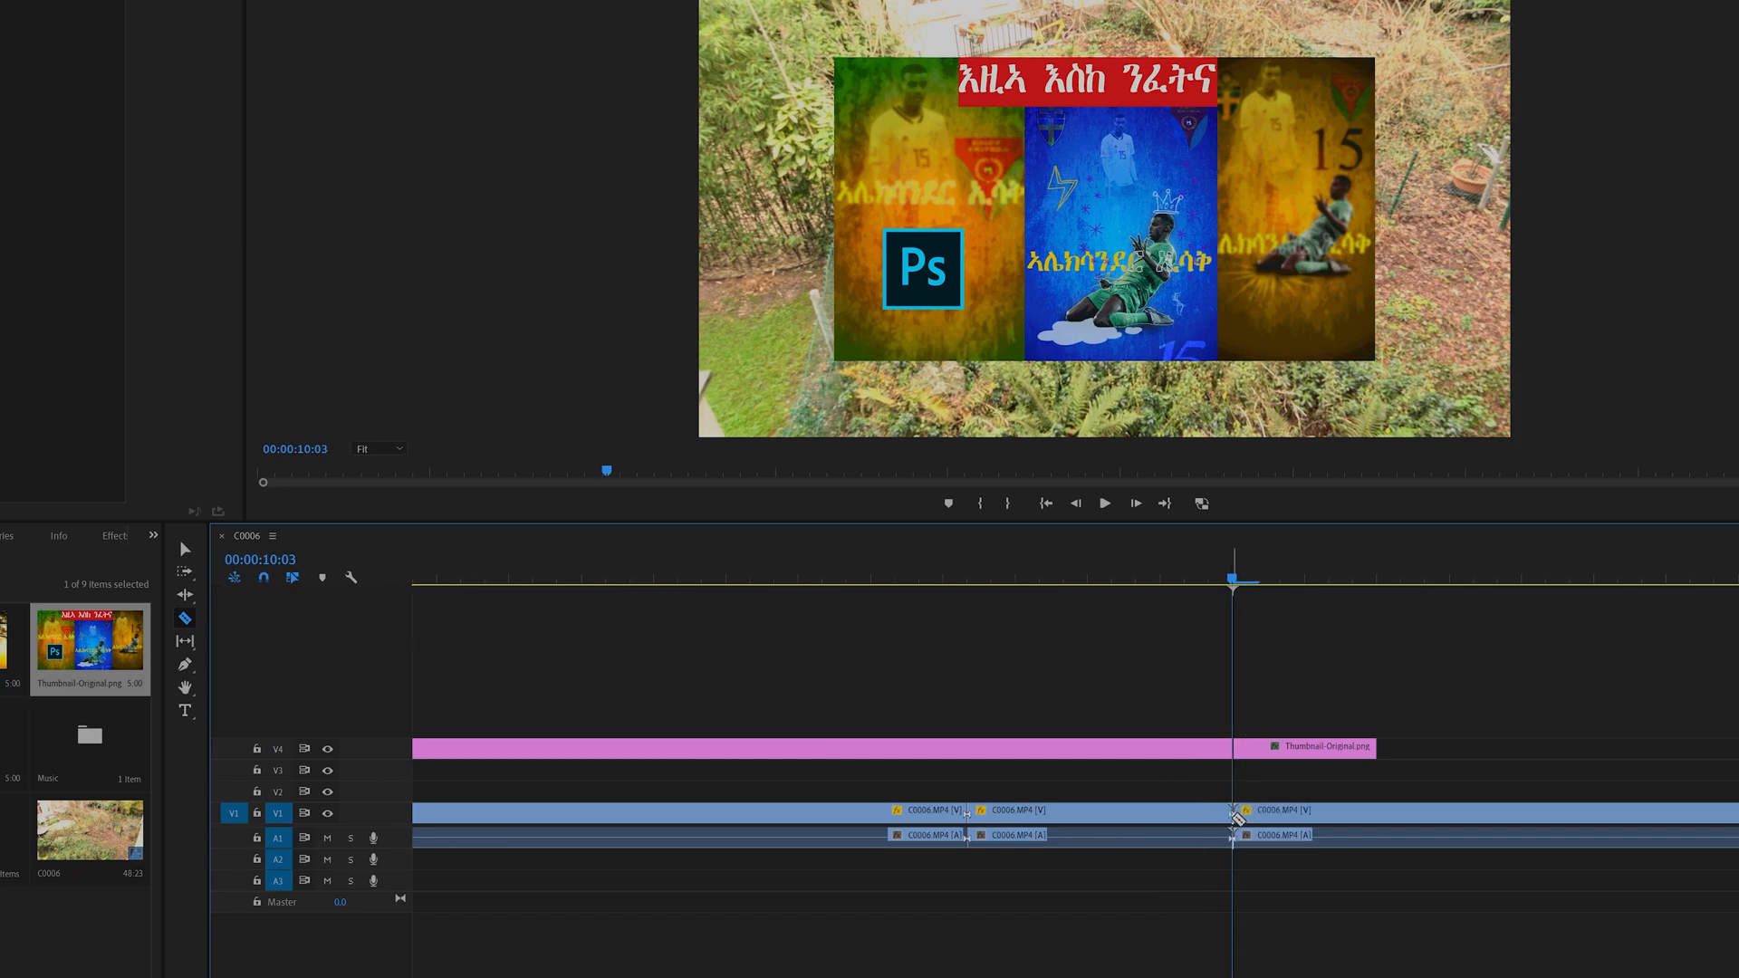
- Delete the C0006.MP4 segment between the cuts at 00:00:09:16 and 00:00:10:03, leaving a gap
{"action": "left_click", "coordinate": [185, 549]}
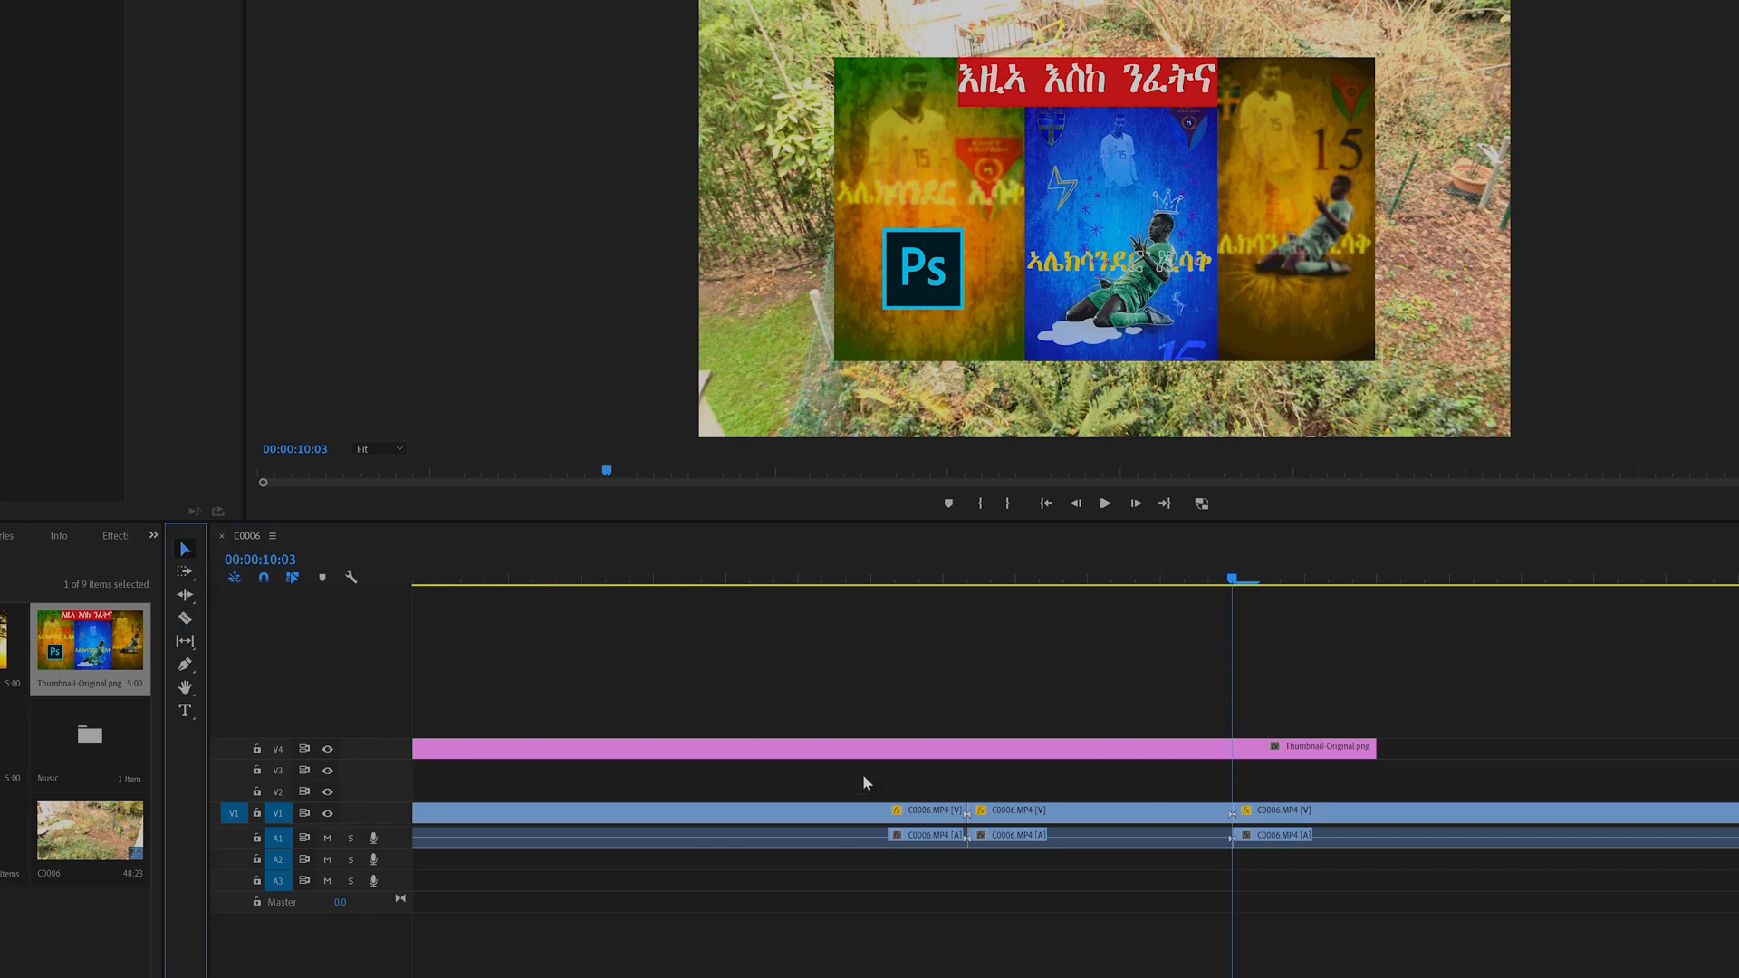
{"action": "left_click", "coordinate": [1066, 828]}
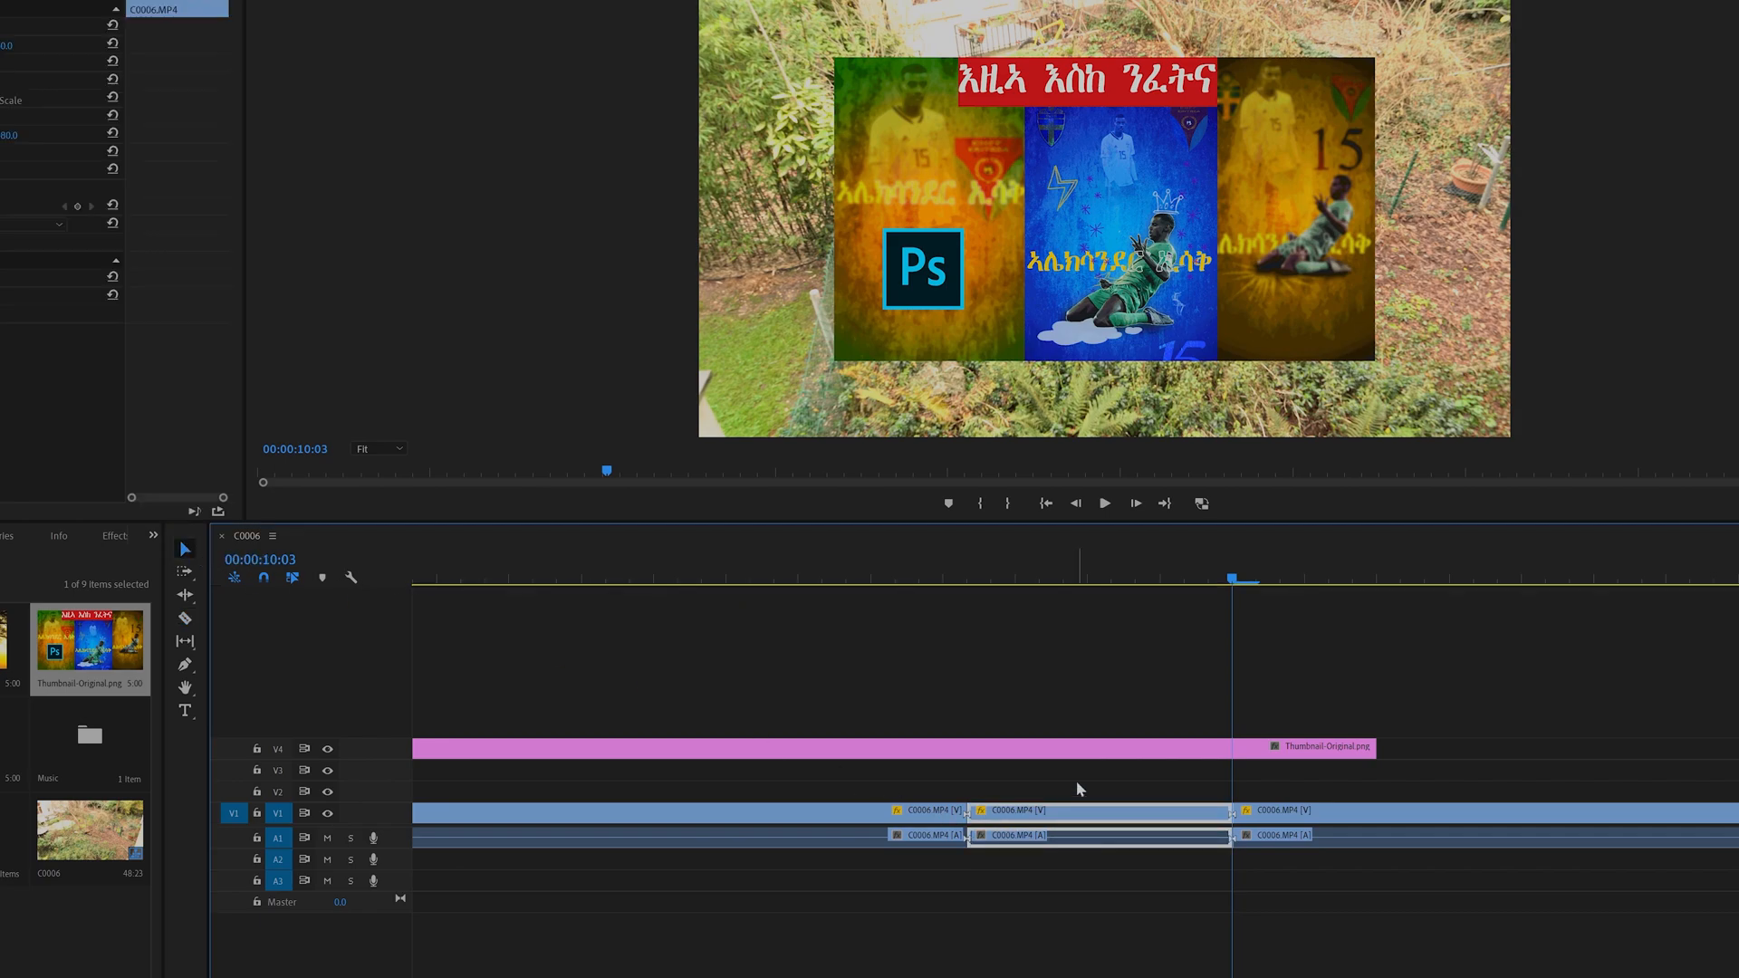
{"action": "key", "text": "Delete"}
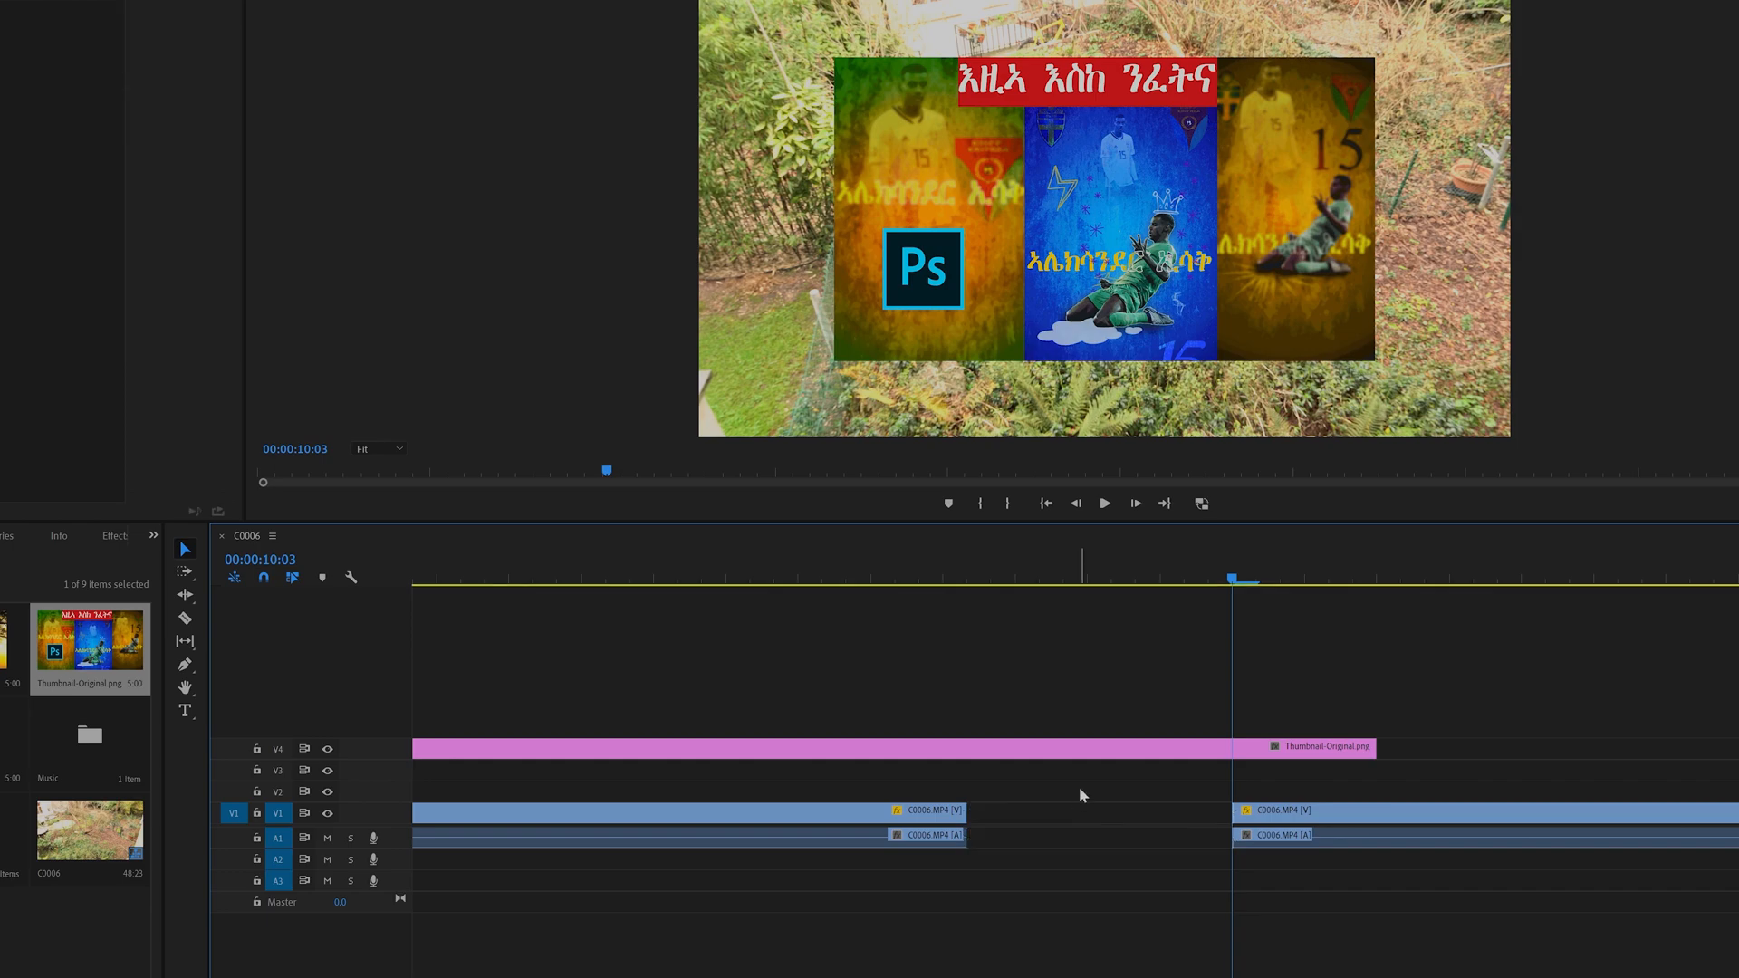
- Undo the deletion of the middle C0006.MP4 segment and the cuts on either side of it
{"action": "key", "text": "ctrl+z"}
{"action": "key", "text": "ctrl+z"}
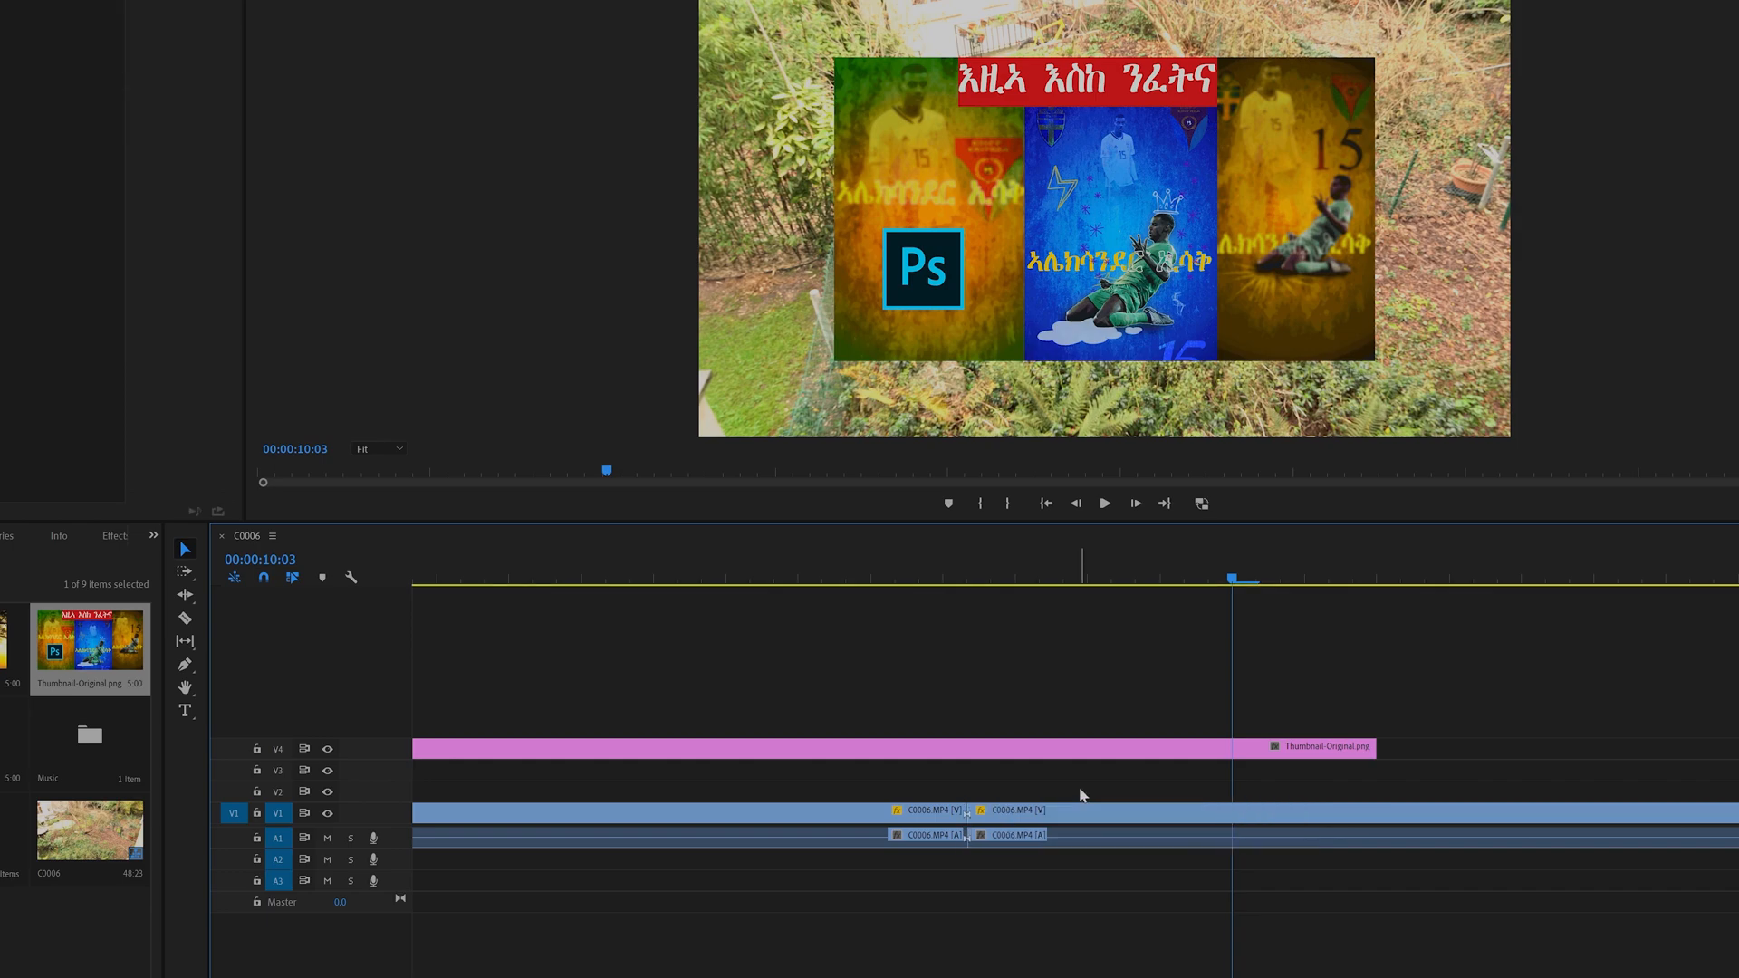
{"action": "key", "text": "ctrl+z"}
- Split the selected C0006.MP4 clip at the playhead with Add Edit at 00:00:09:15 and 00:00:10:11
{"action": "mouse_move", "coordinate": [948, 578]}
{"action": "left_mouse_down"}
{"action": "mouse_move", "coordinate": [803, 582]}
{"action": "mouse_move", "coordinate": [944, 586]}
{"action": "left_mouse_up"}
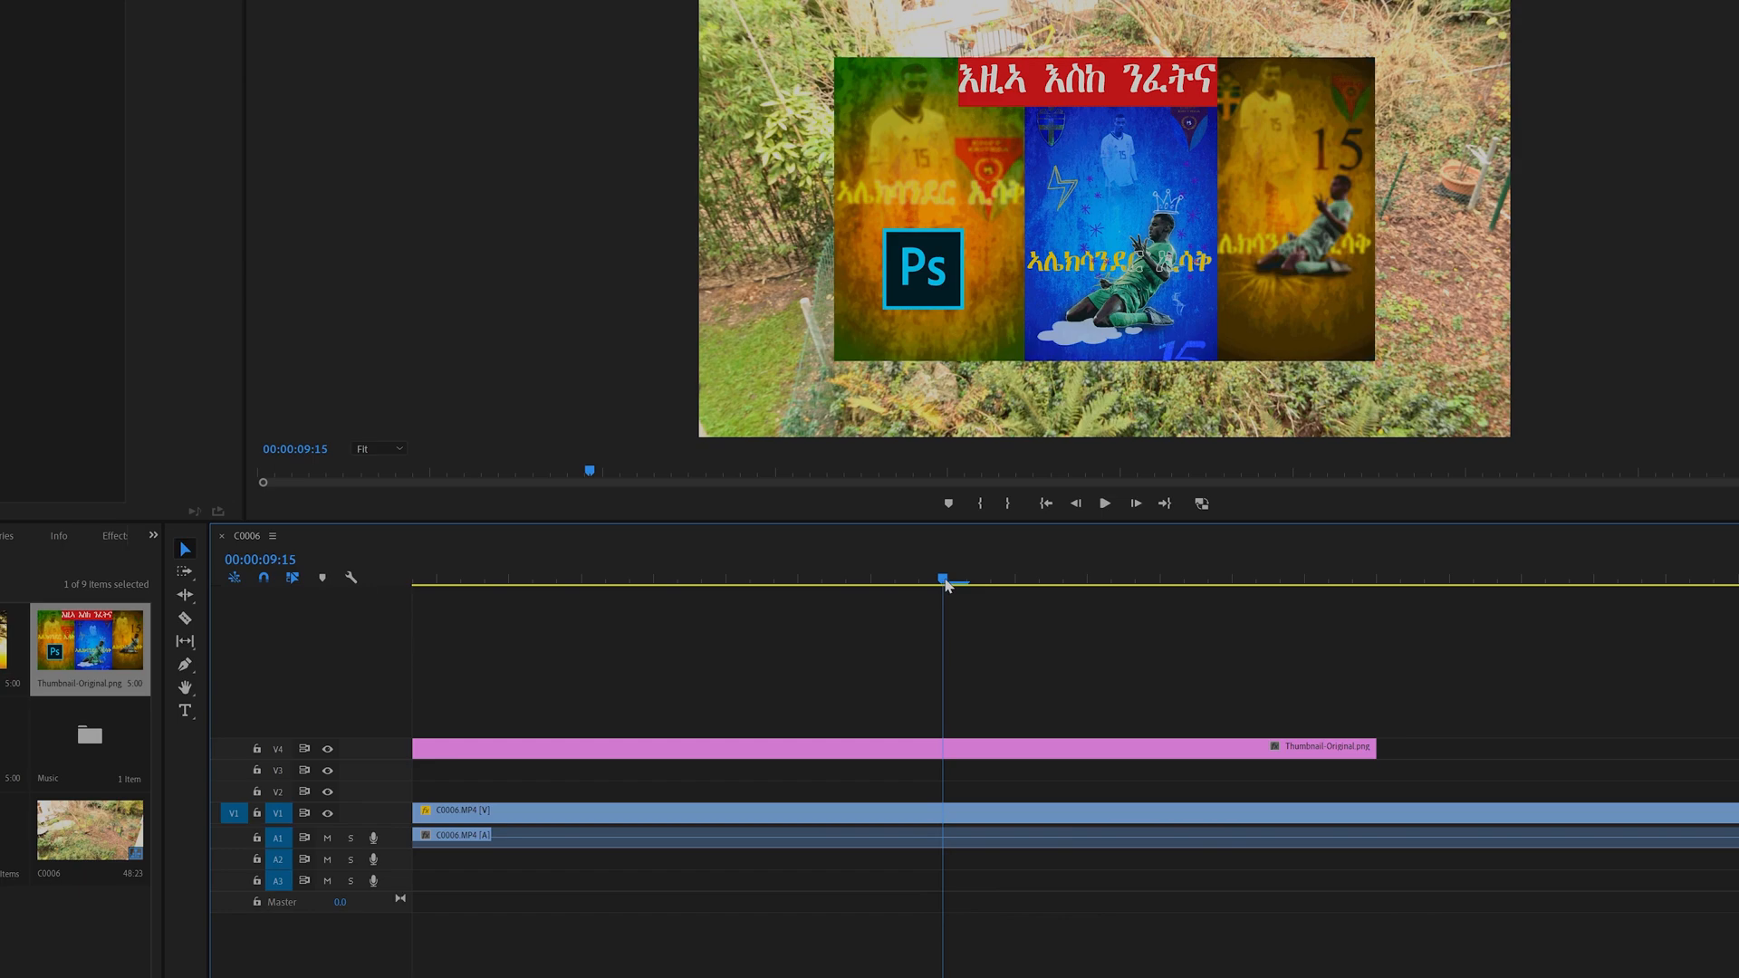
{"action": "left_click", "coordinate": [941, 817]}
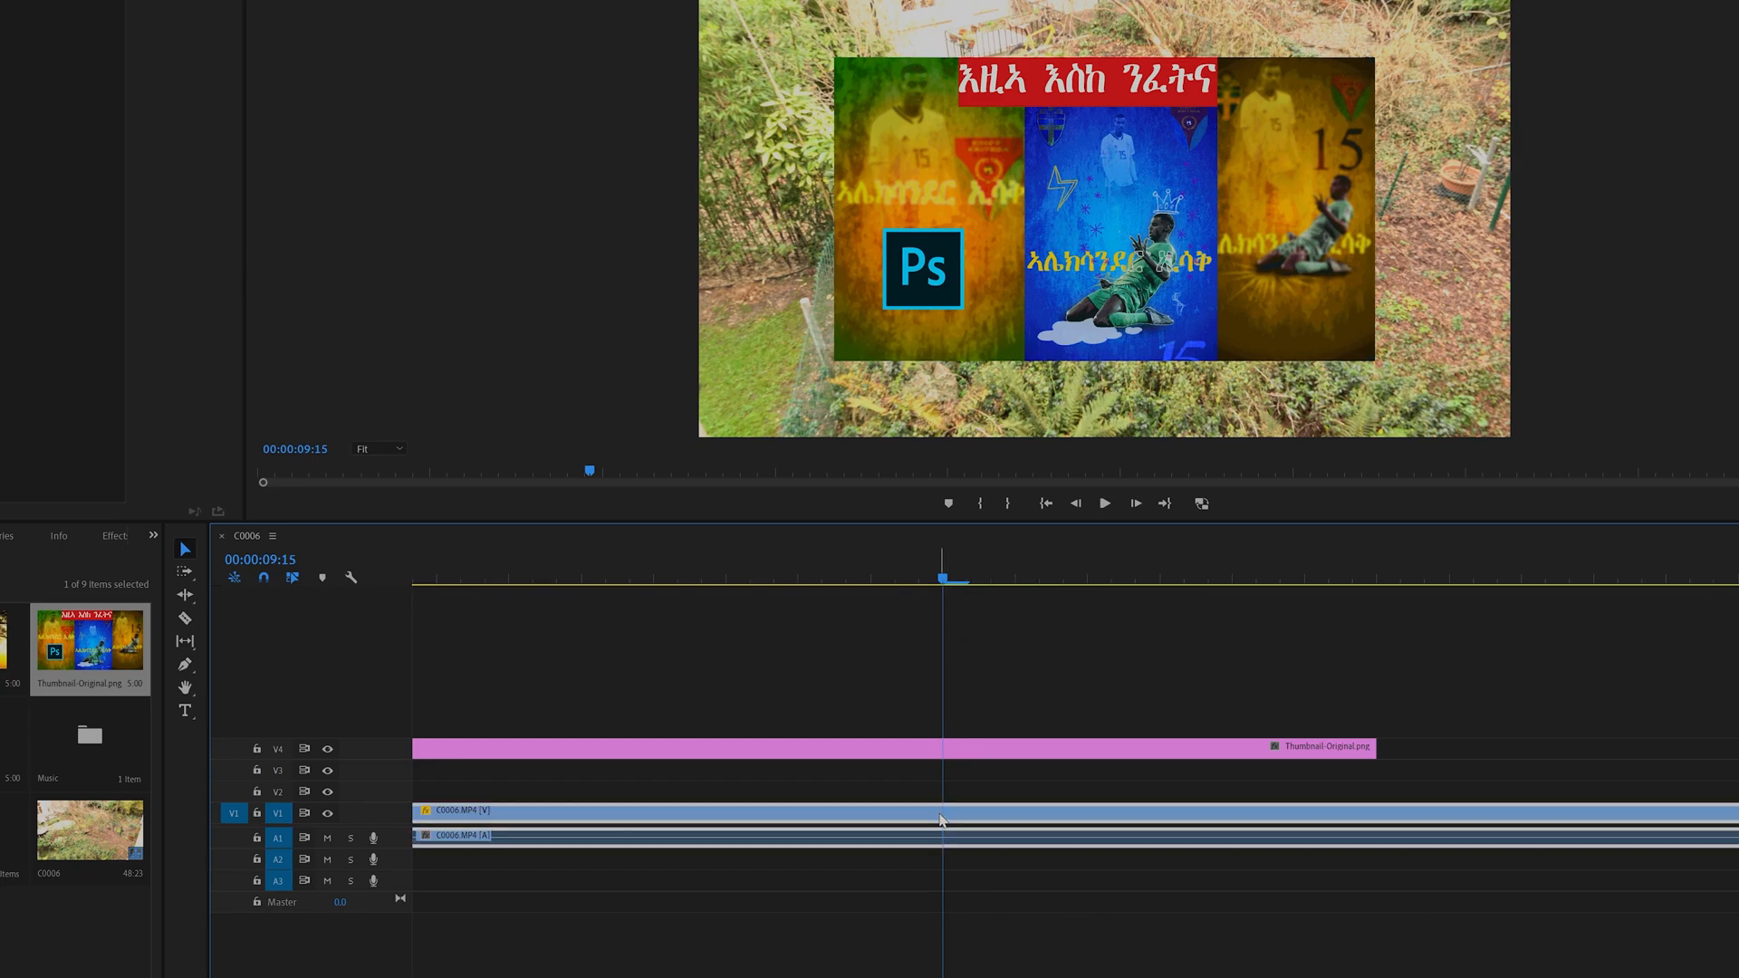
{"action": "key", "text": "ctrl+k"}
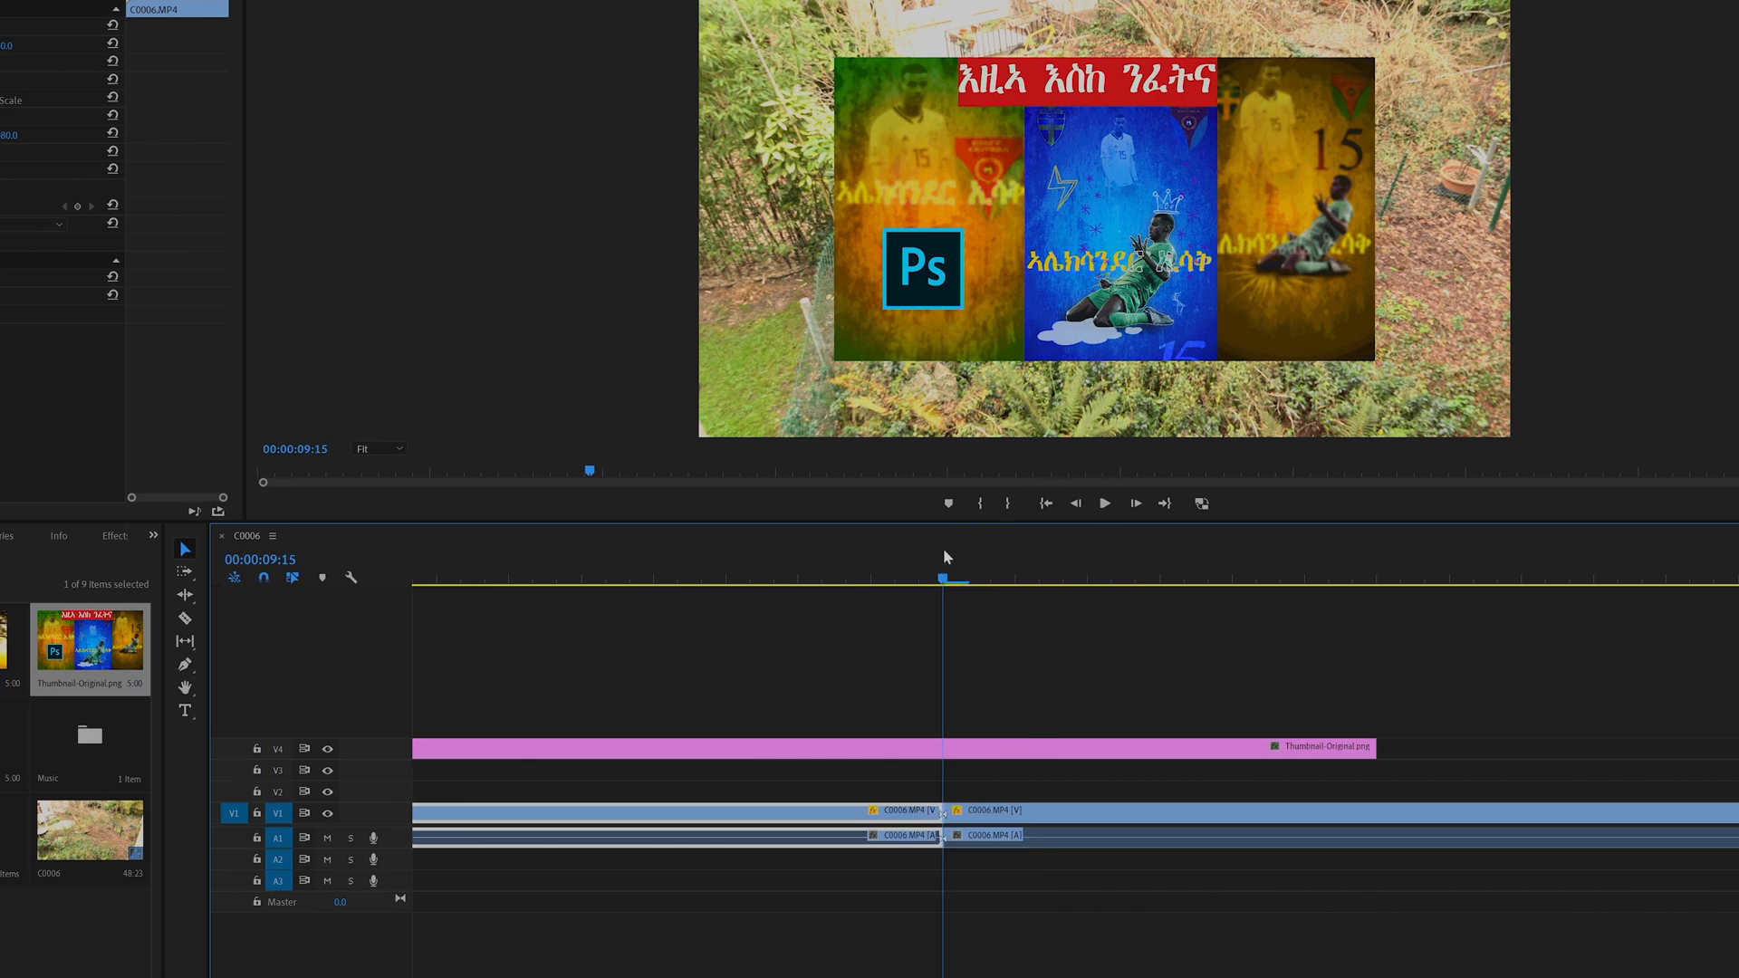
{"action": "left_click_drag", "start_coordinate": [948, 582], "coordinate": [1440, 587]}
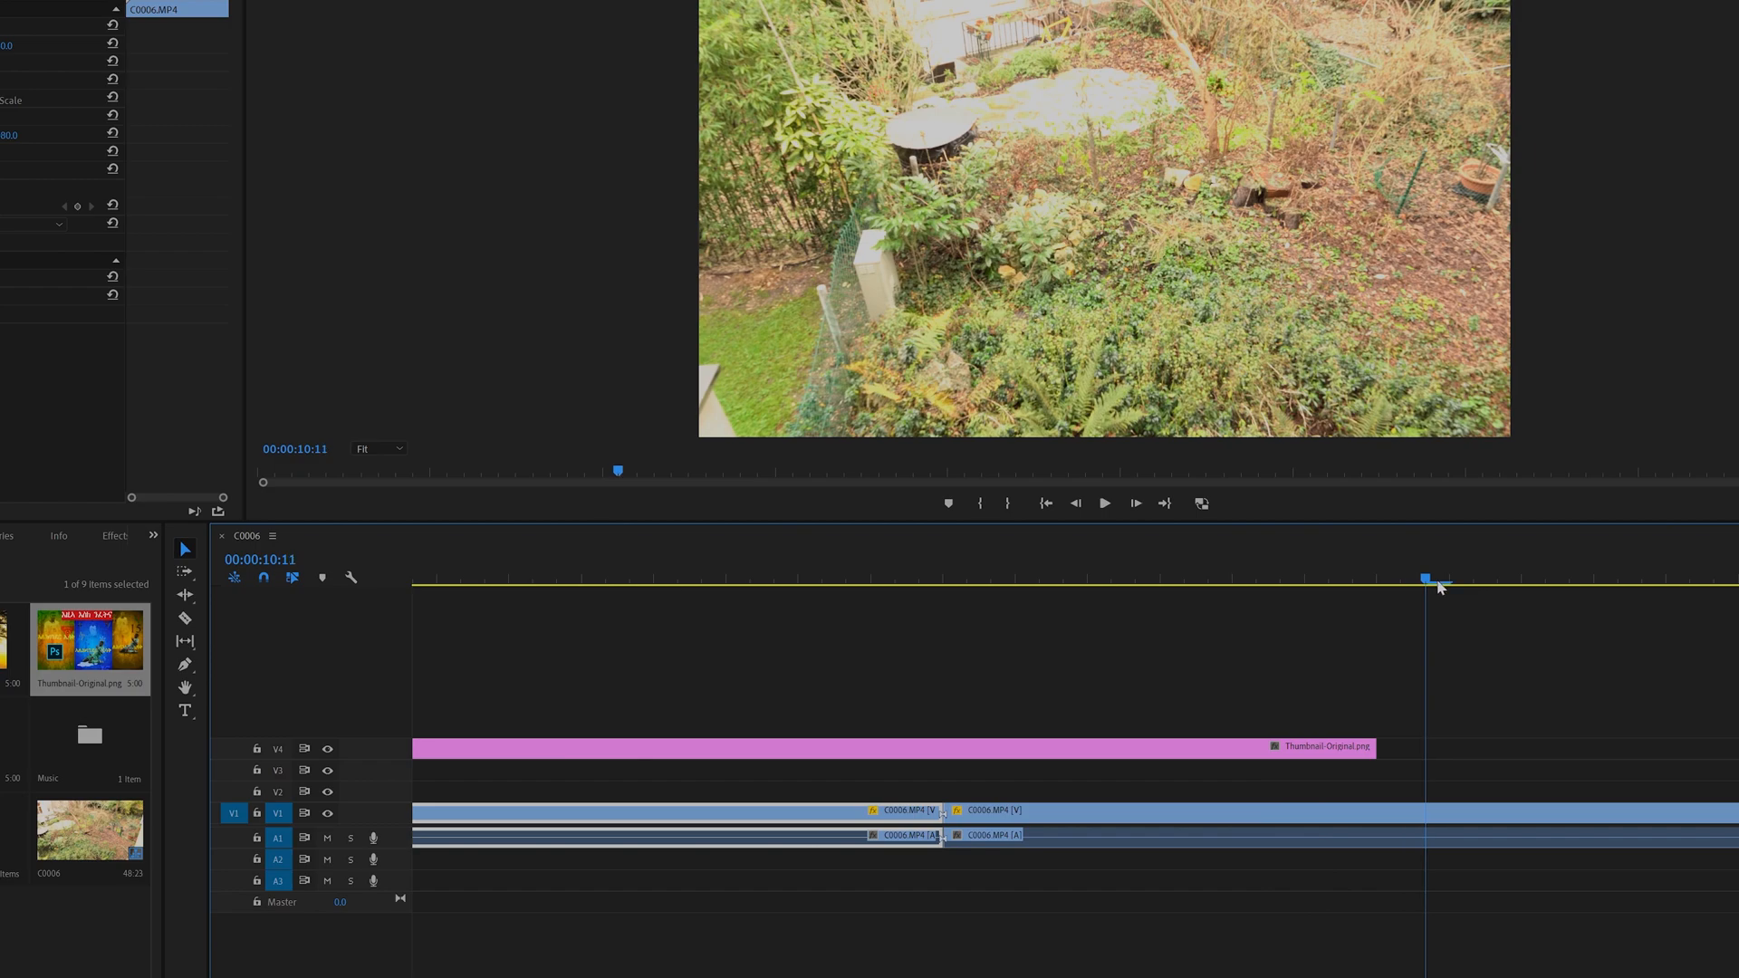
{"action": "left_click", "coordinate": [1427, 813]}
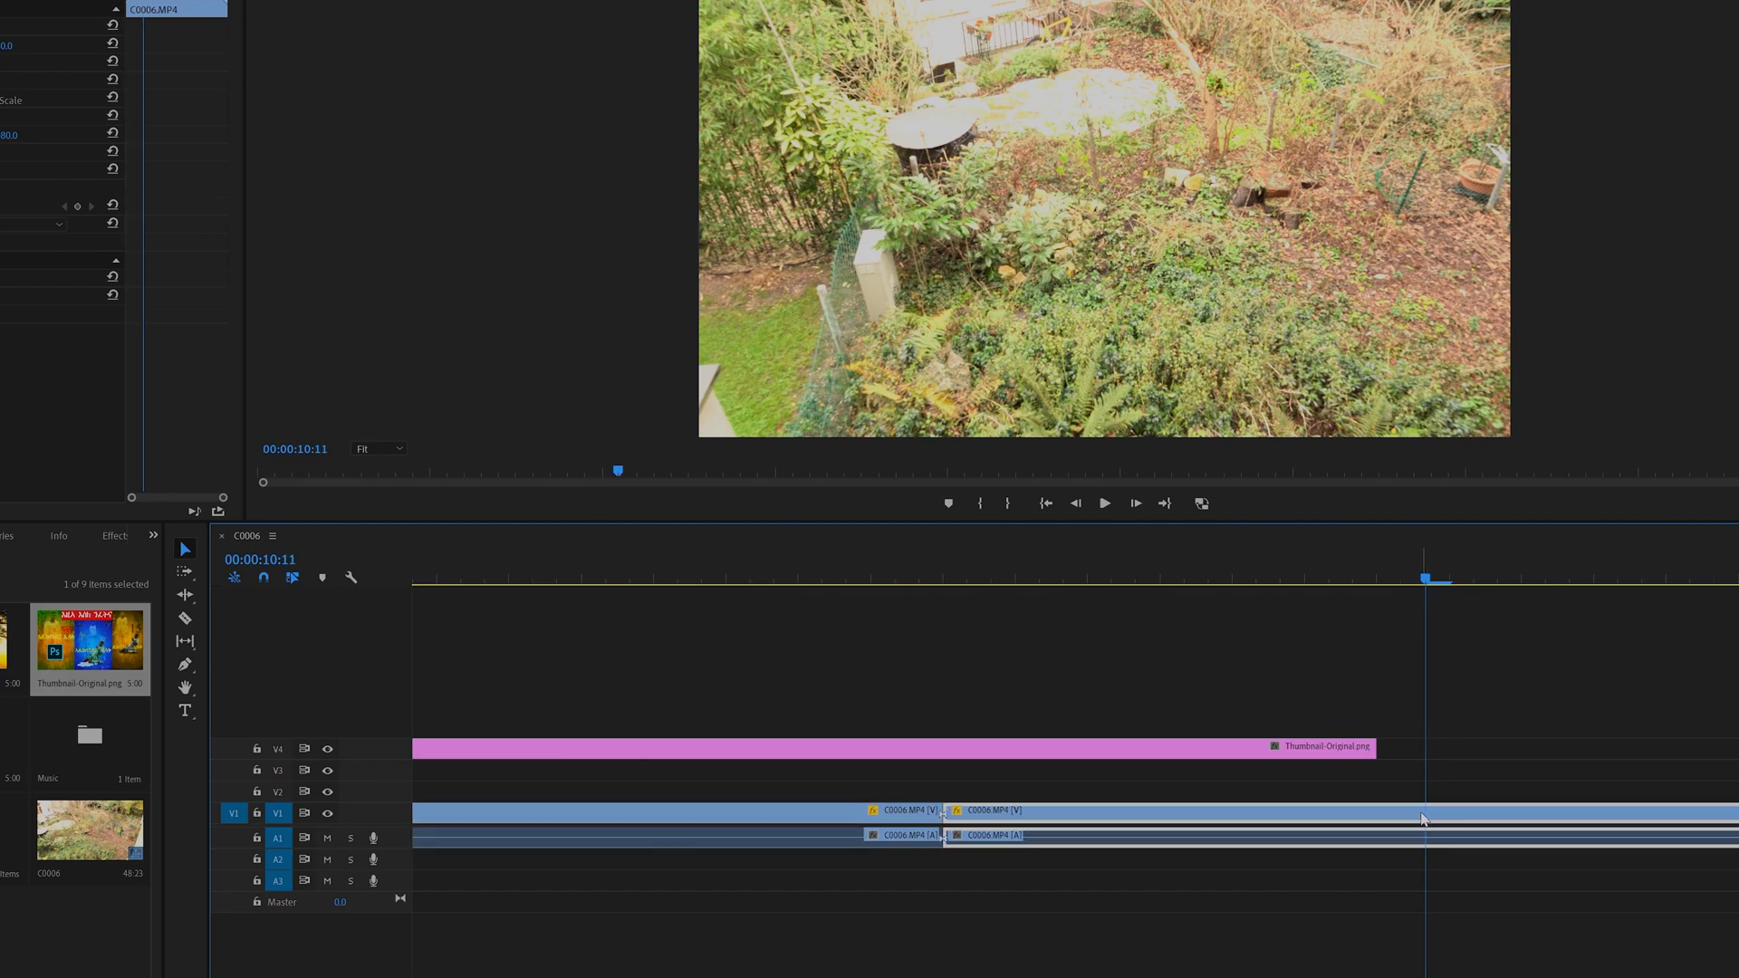
{"action": "key", "text": "ctrl+k"}
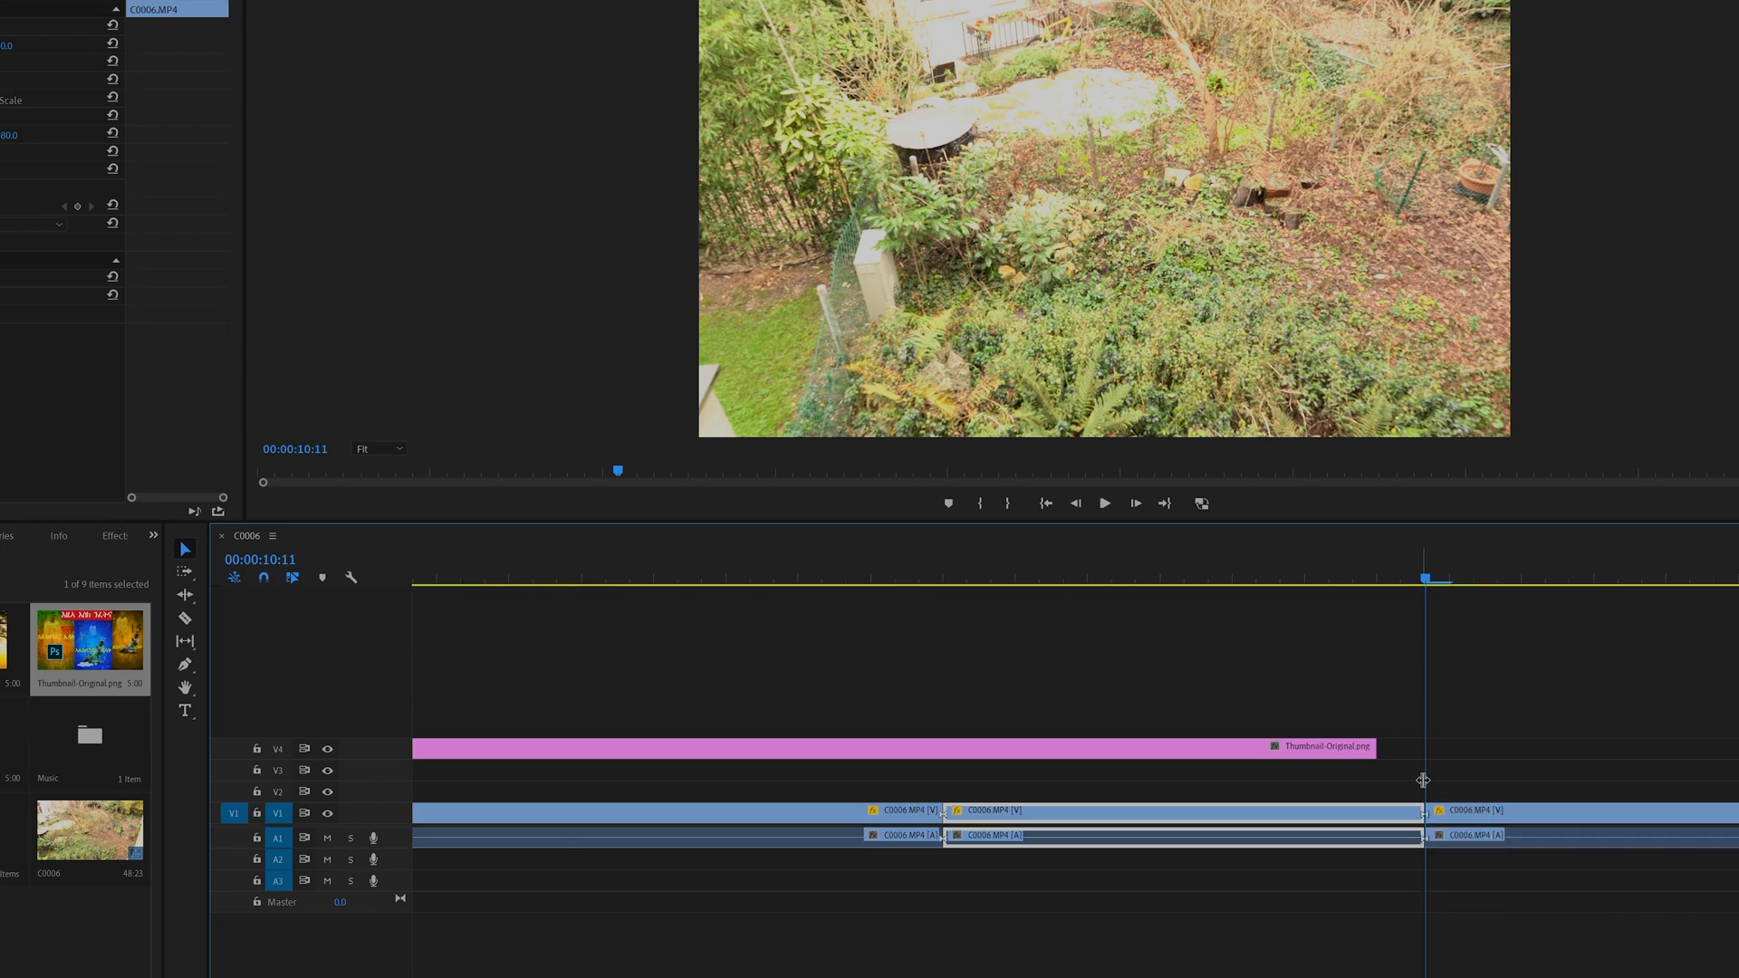
- Delete the C0006.MP4 segment between 00:00:09:15 and 00:00:10:11, leaving a gap on V1 and A1
{"action": "left_click", "coordinate": [184, 548]}
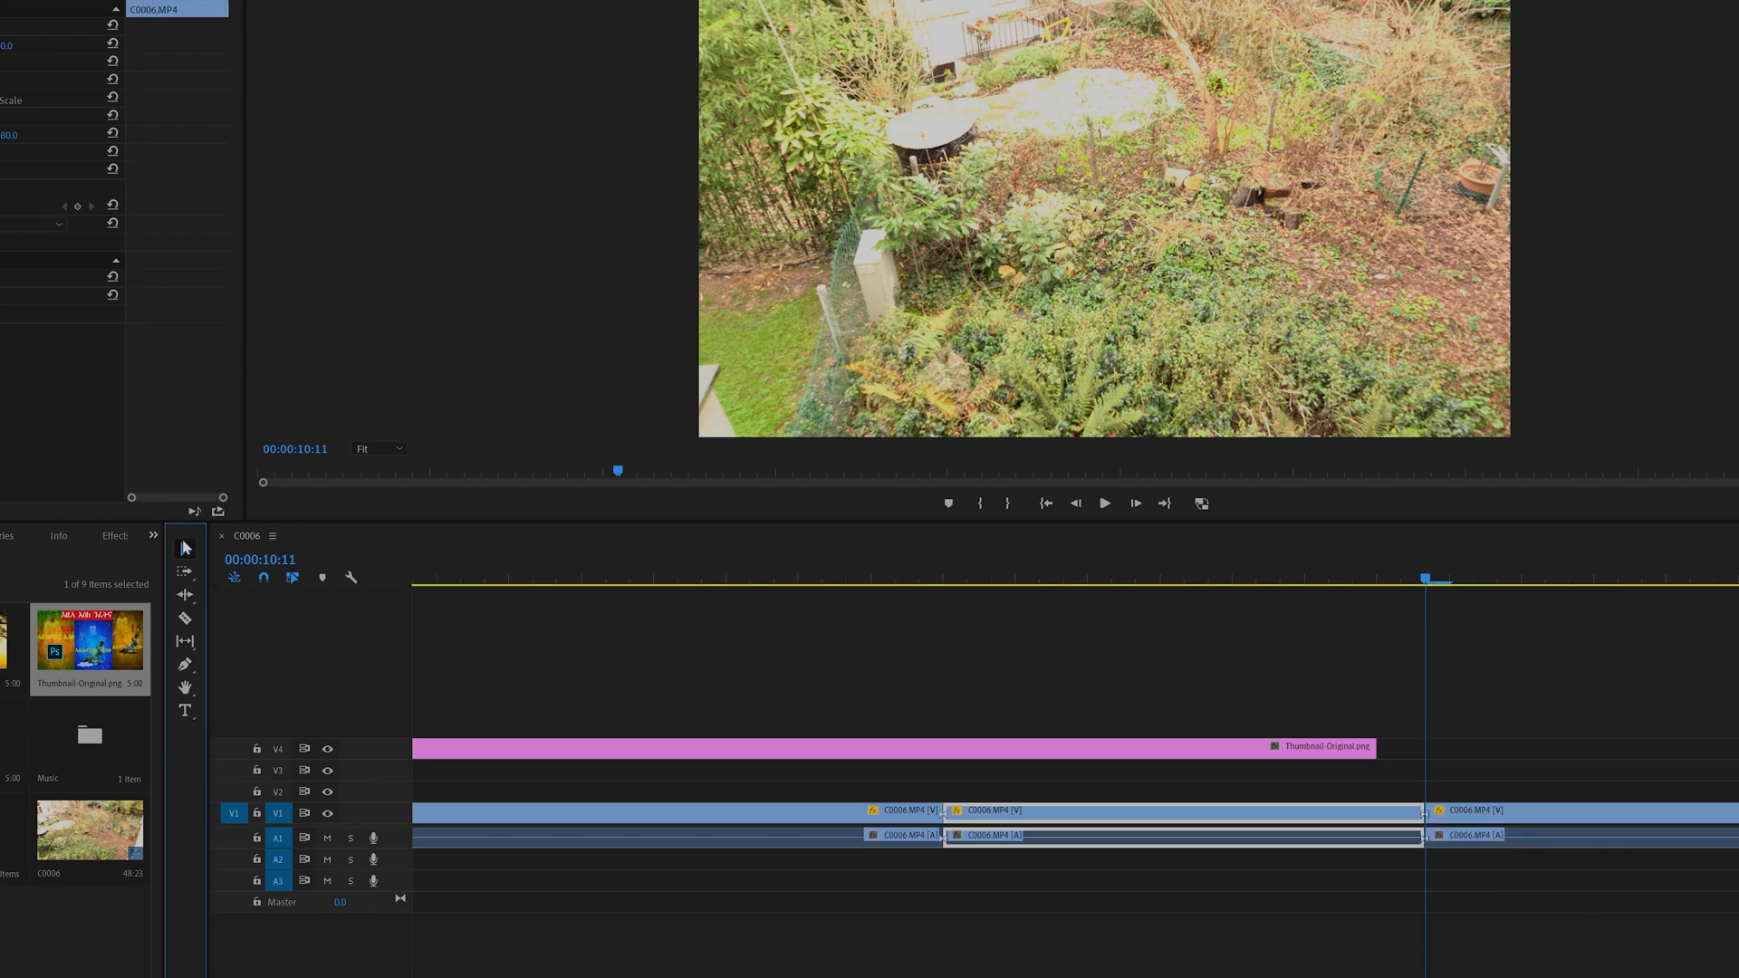
{"action": "left_click", "coordinate": [1313, 659]}
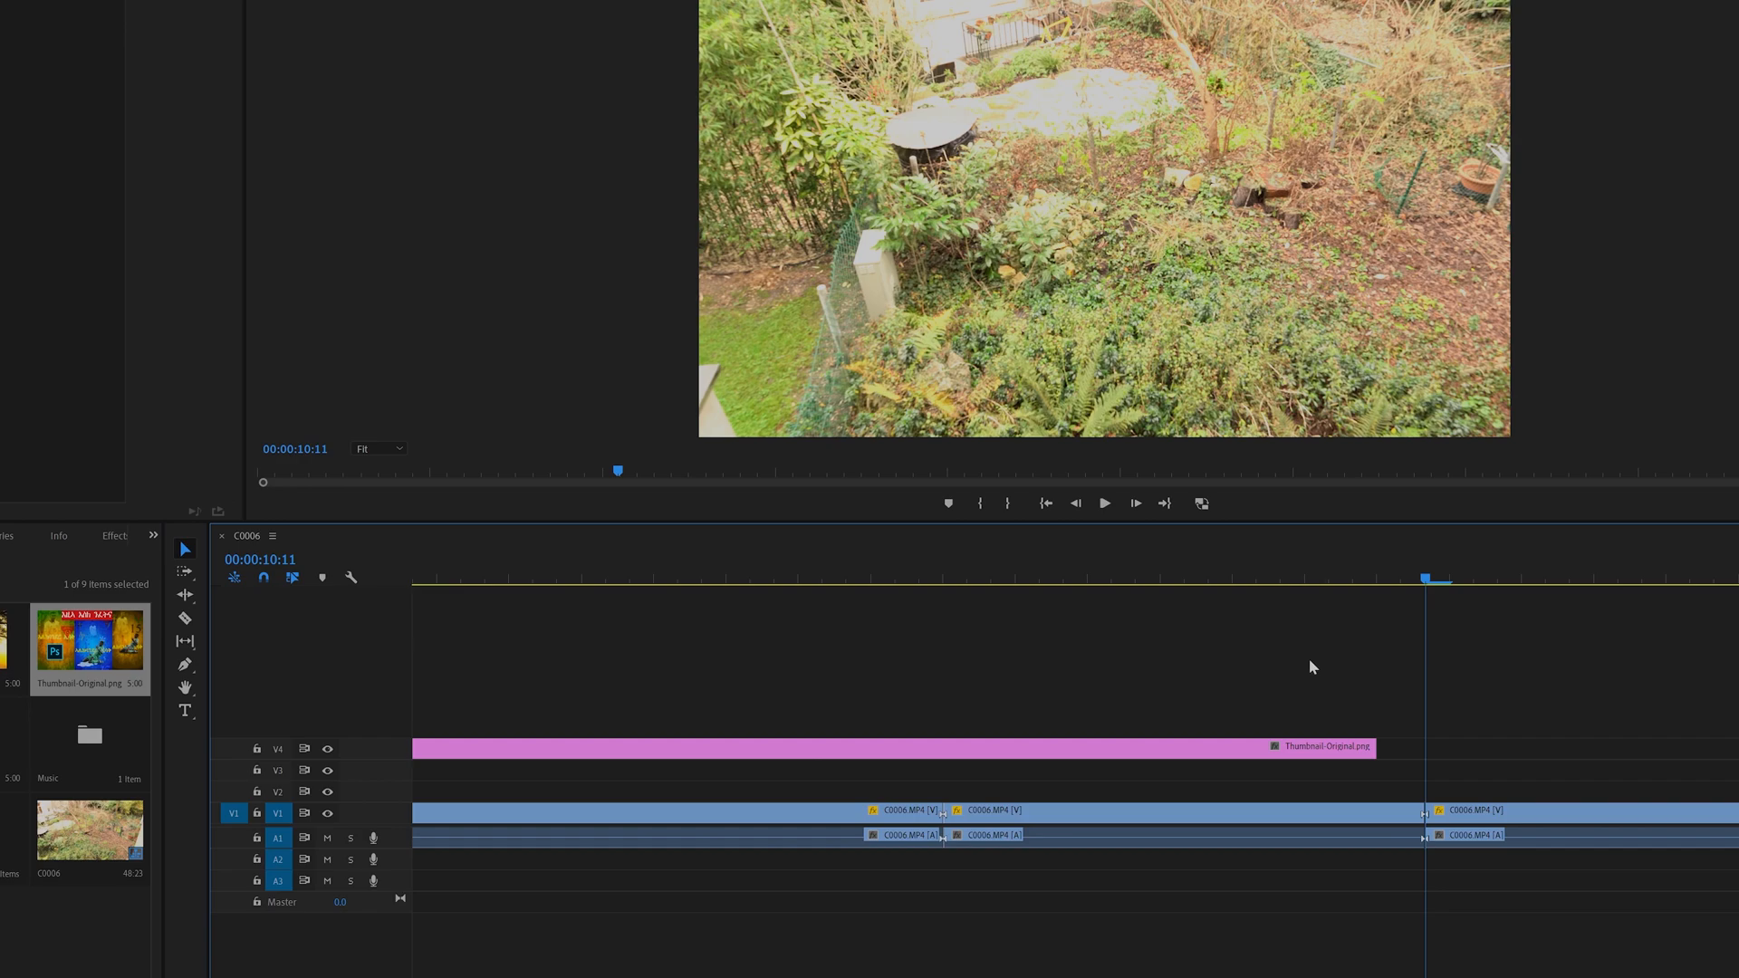
{"action": "left_click", "coordinate": [1197, 815]}
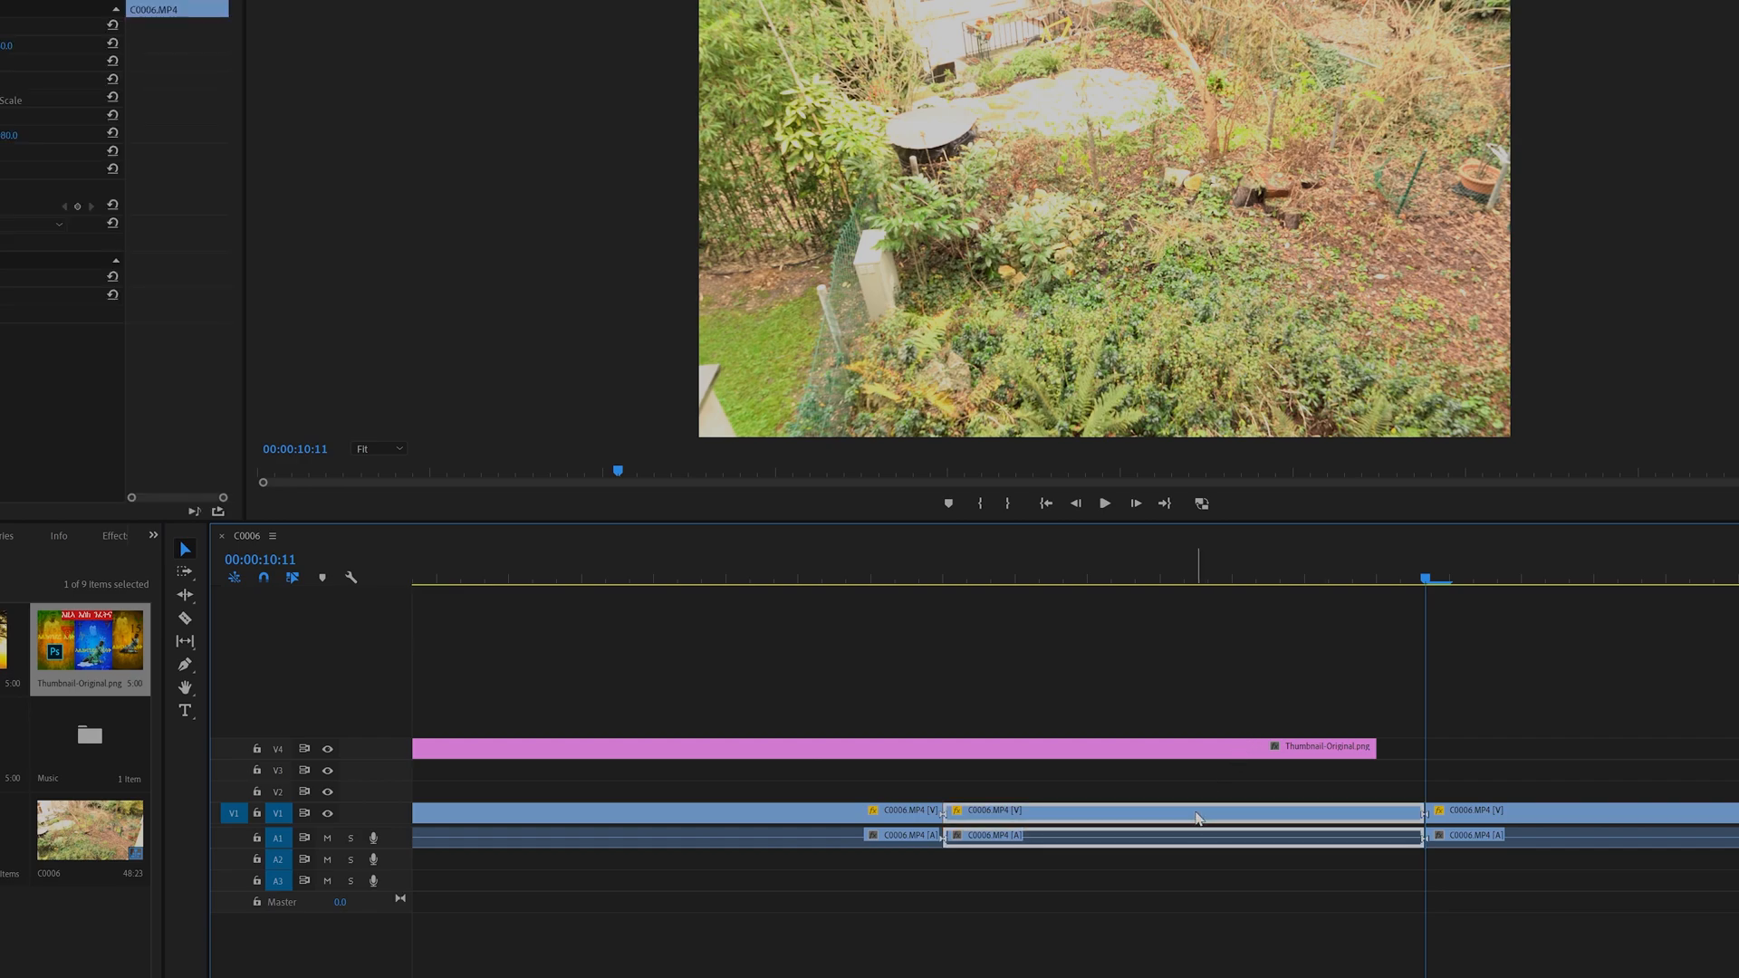
{"action": "key", "text": "Delete"}
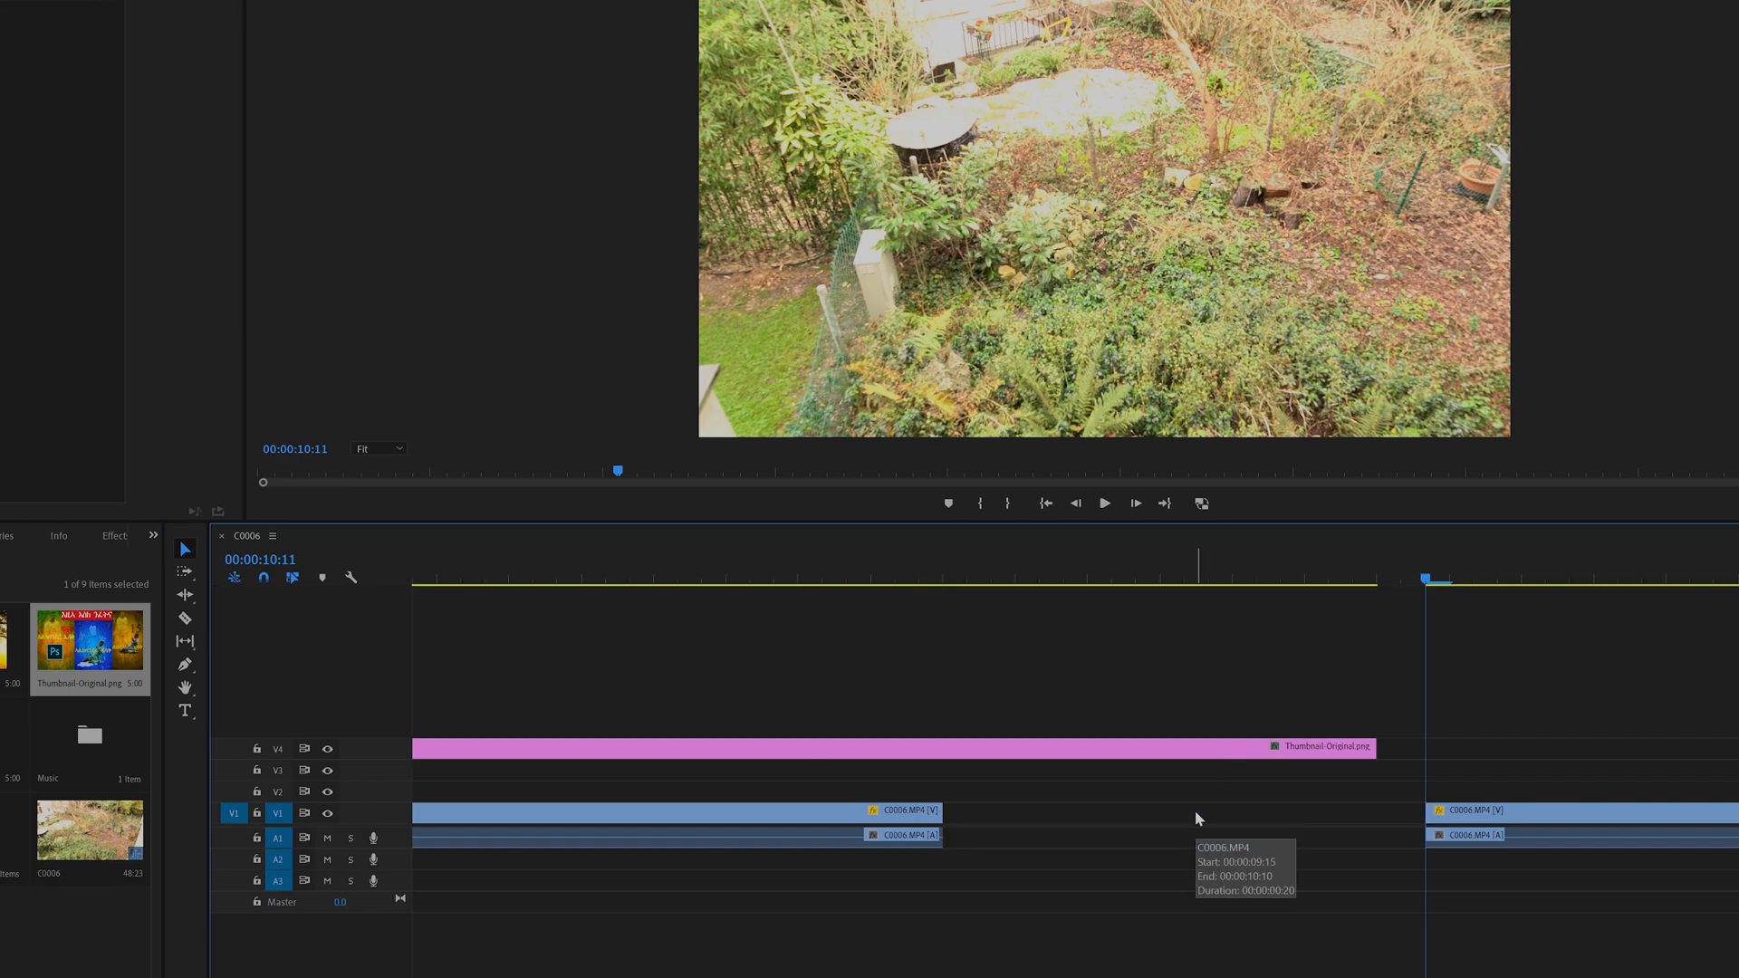
- Close the gap between the two remaining C0006.MP4 segments and increase the height of the audio tracks
{"action": "left_click", "coordinate": [1195, 818]}
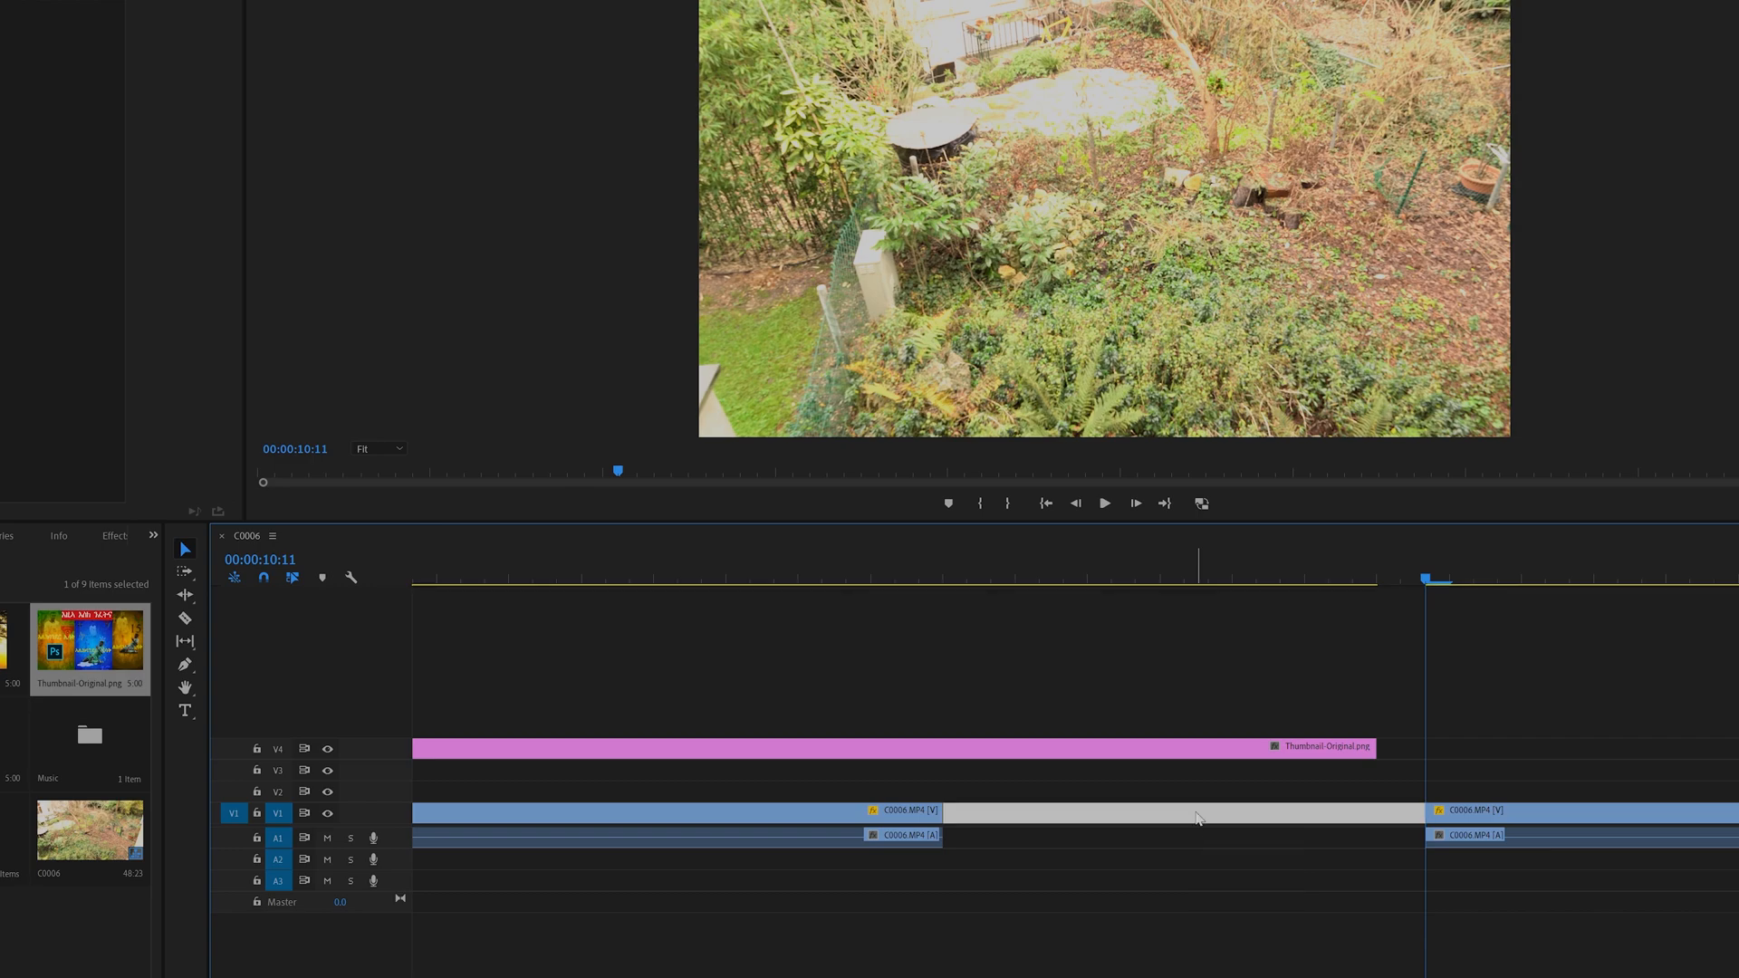
{"action": "left_click", "coordinate": [1197, 862]}
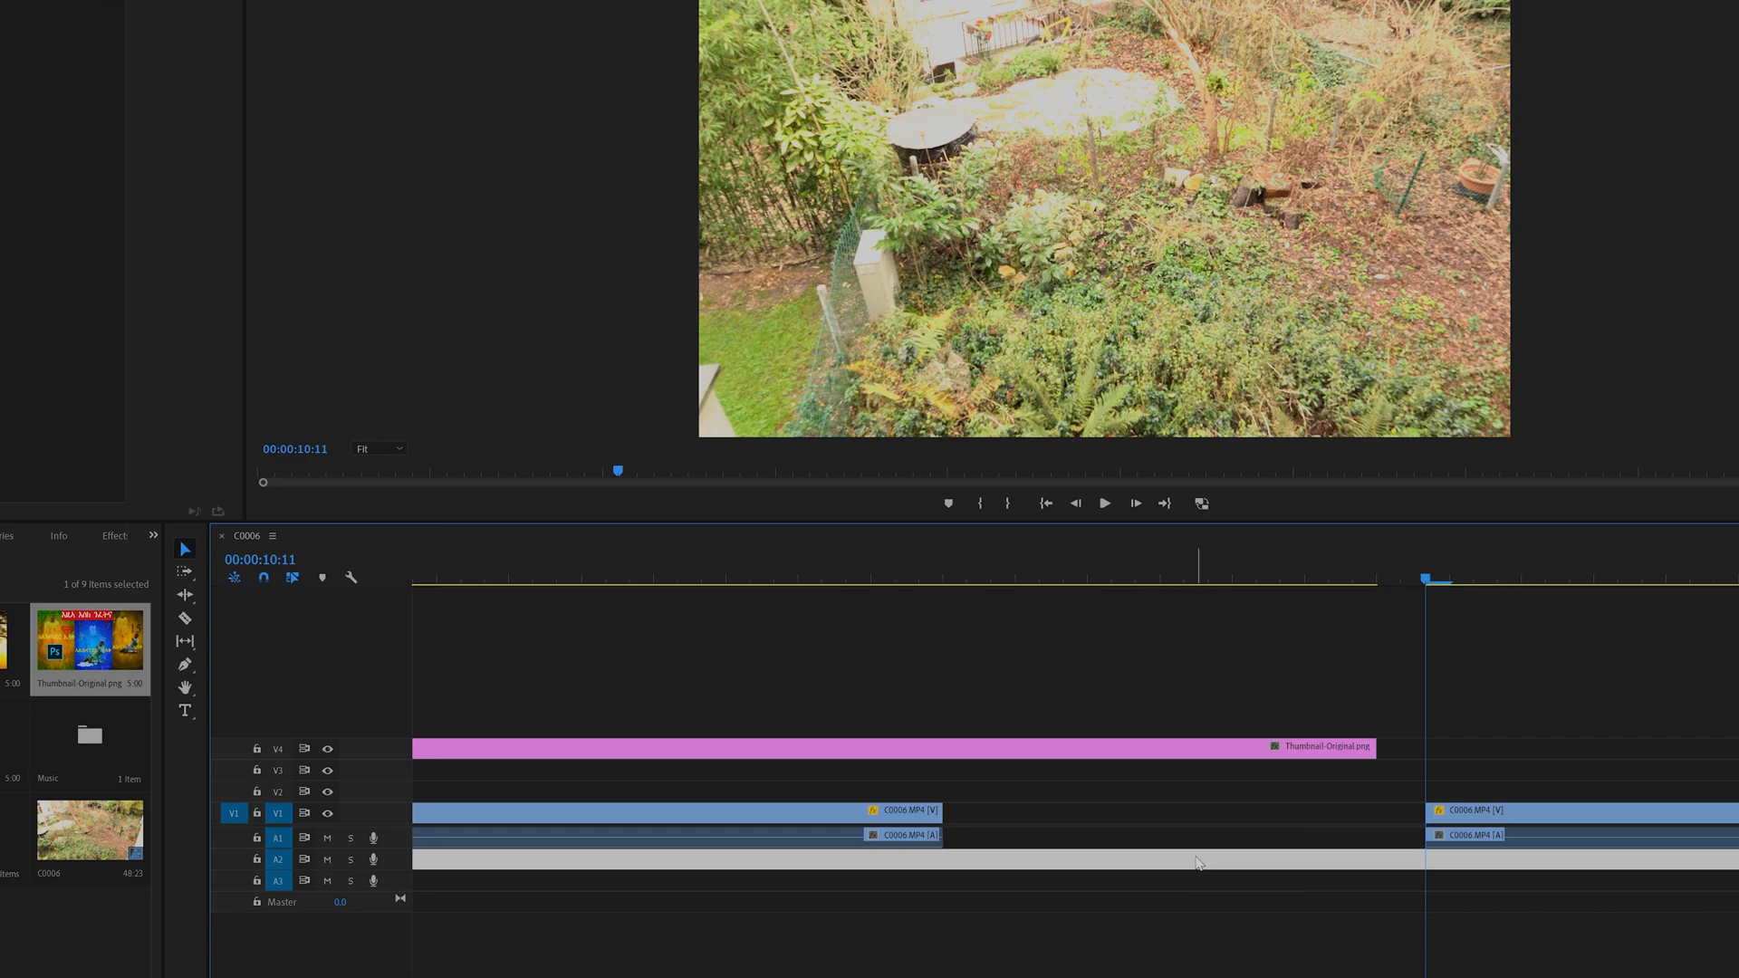
{"action": "key", "text": "Delete"}
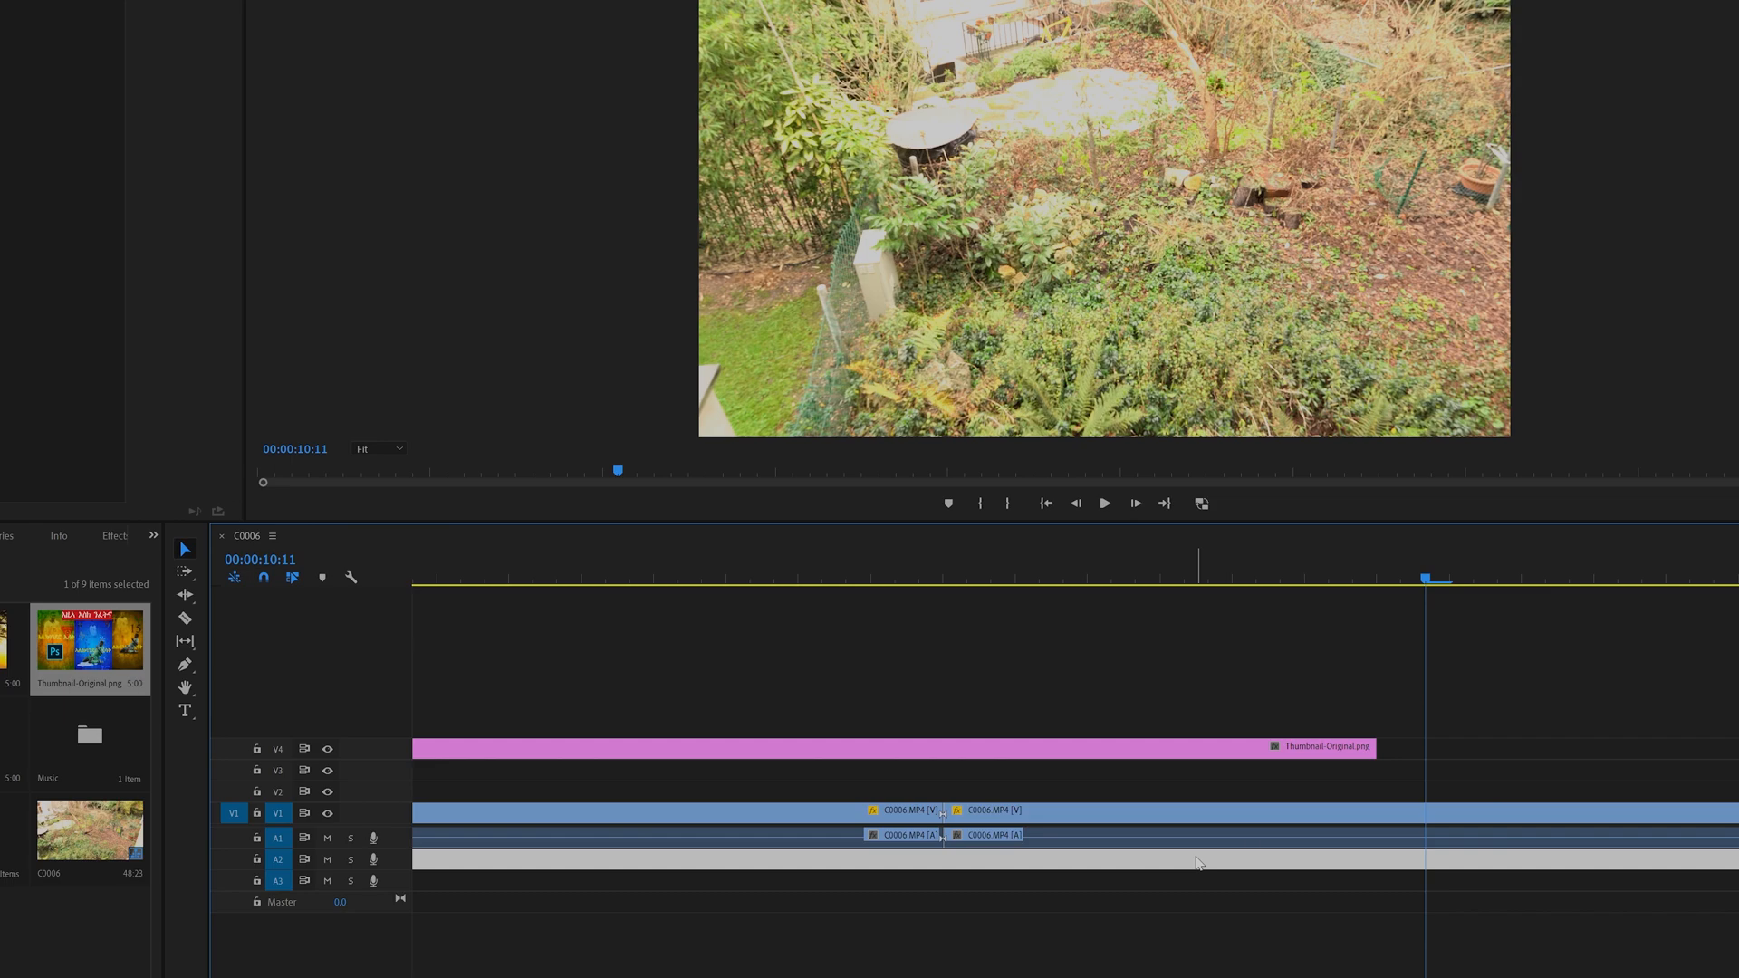
{"action": "left_click_drag", "start_coordinate": [1738, 838], "coordinate": [1738, 862]}
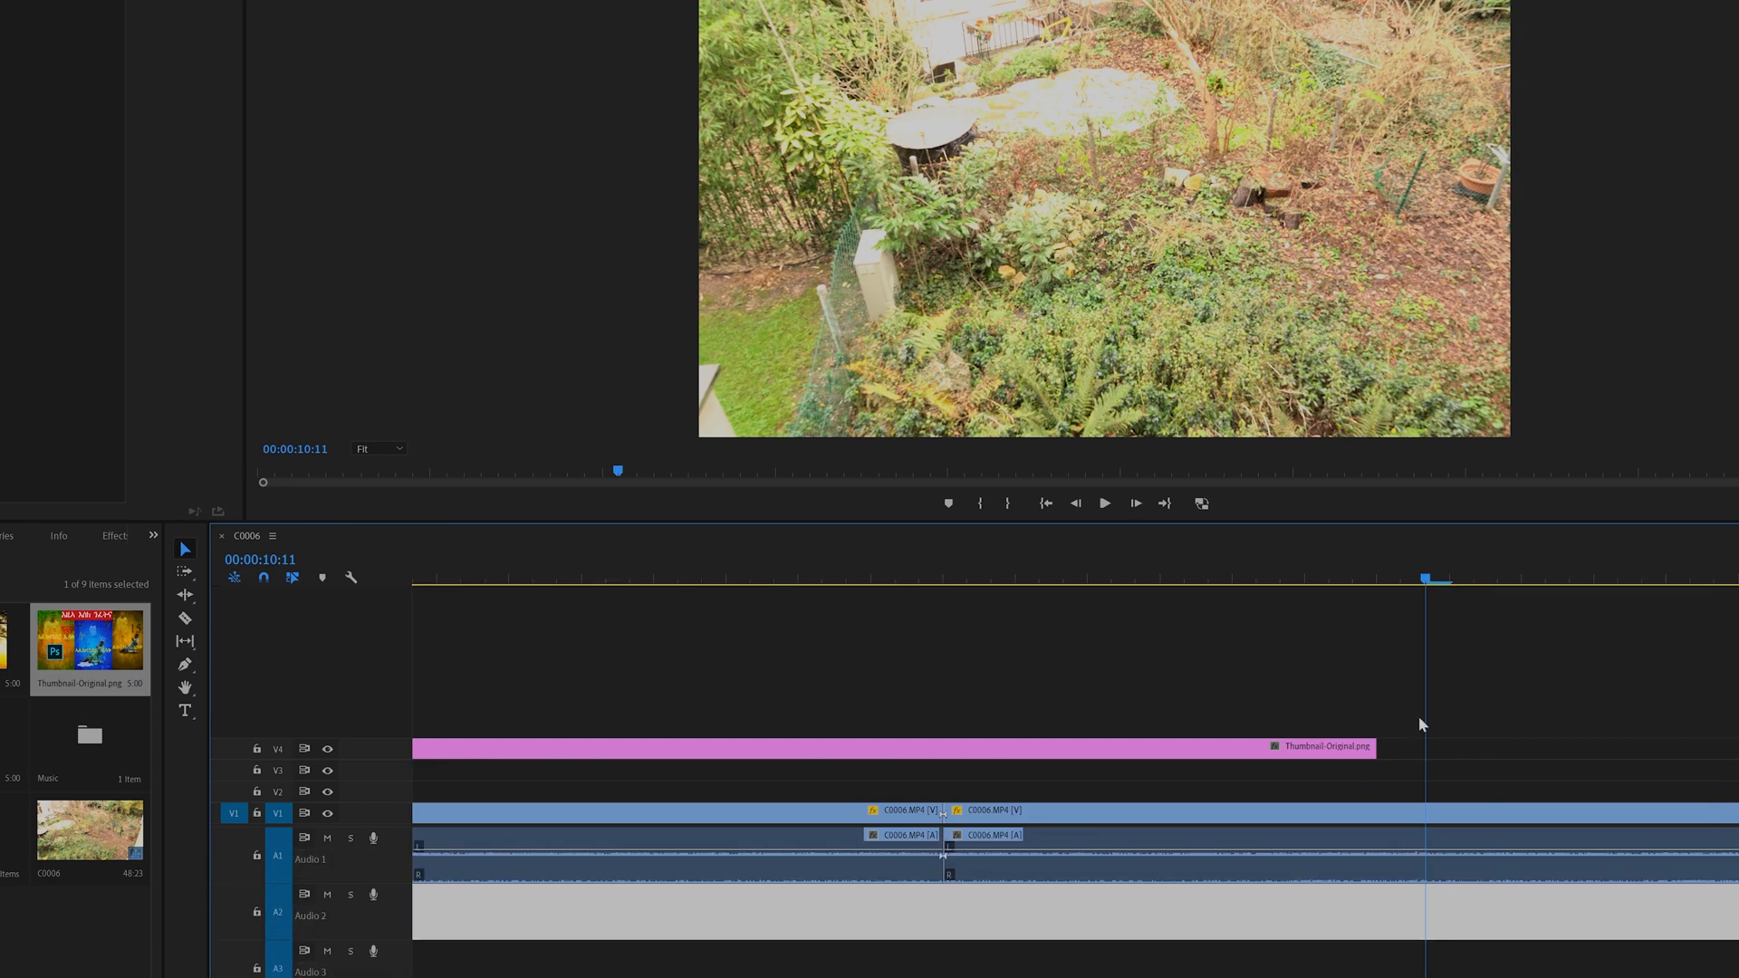
{"action": "left_click", "coordinate": [1409, 812]}
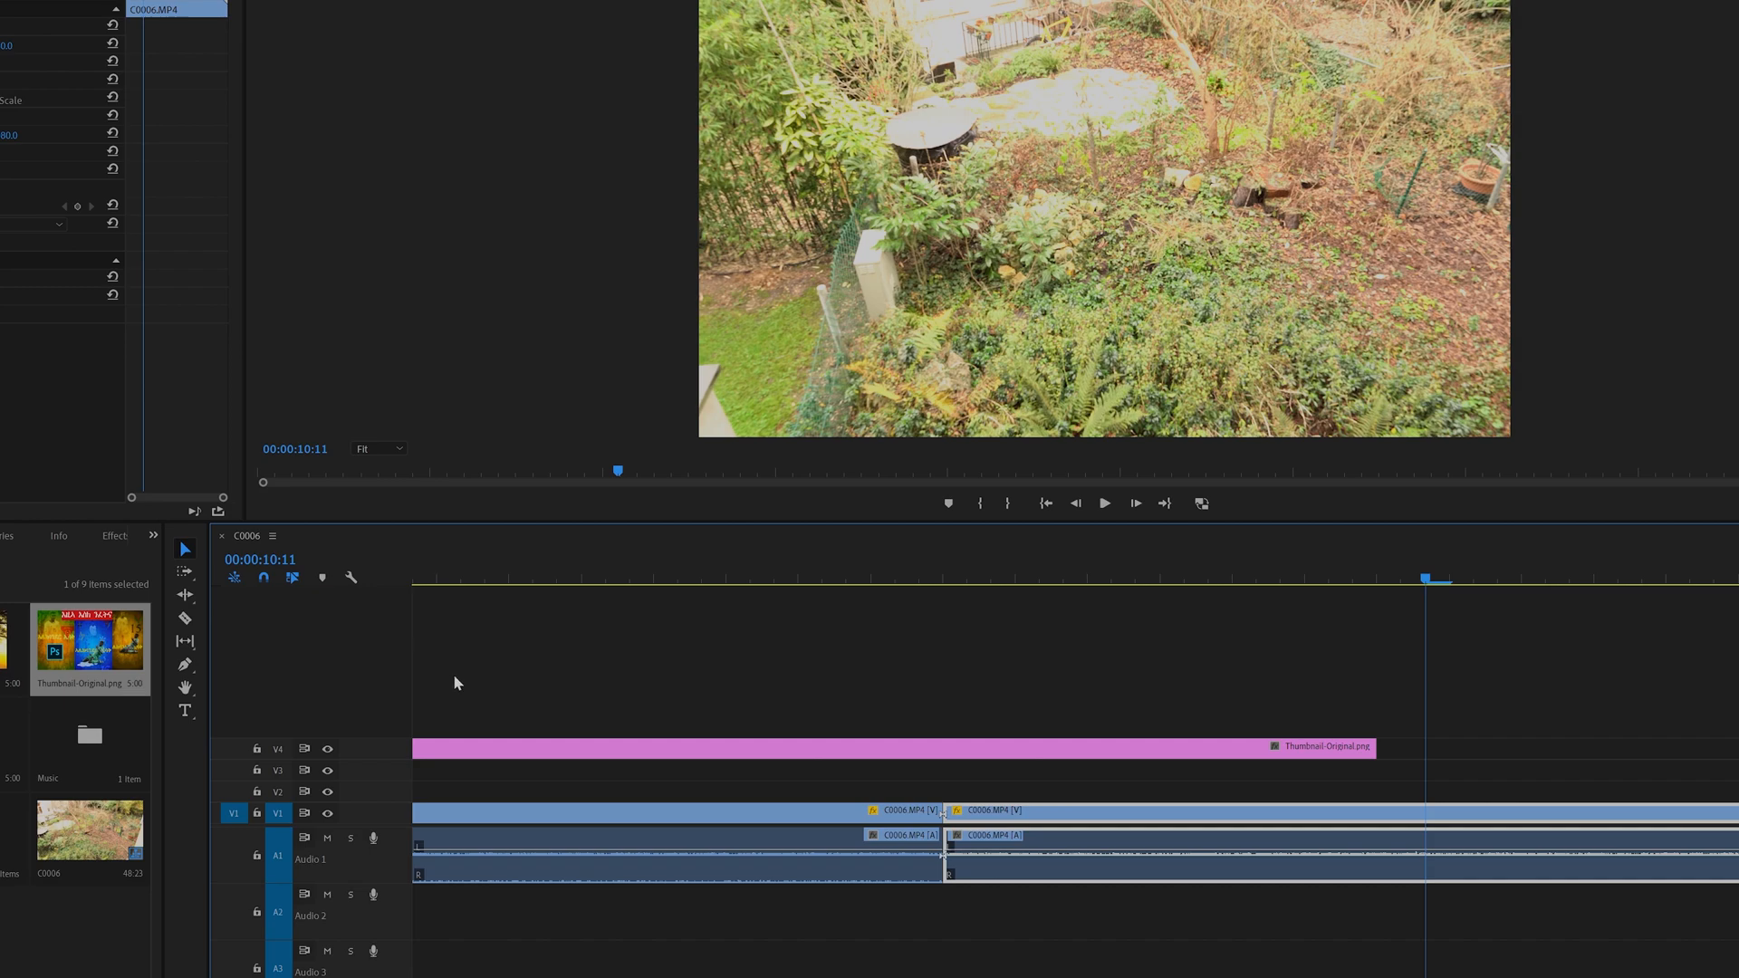
- Shift the Thumbnail-Original.png clip later so it spans the C0006.MP4 cut, and move it up to V5
{"action": "left_click_drag", "start_coordinate": [561, 752], "coordinate": [958, 748]}
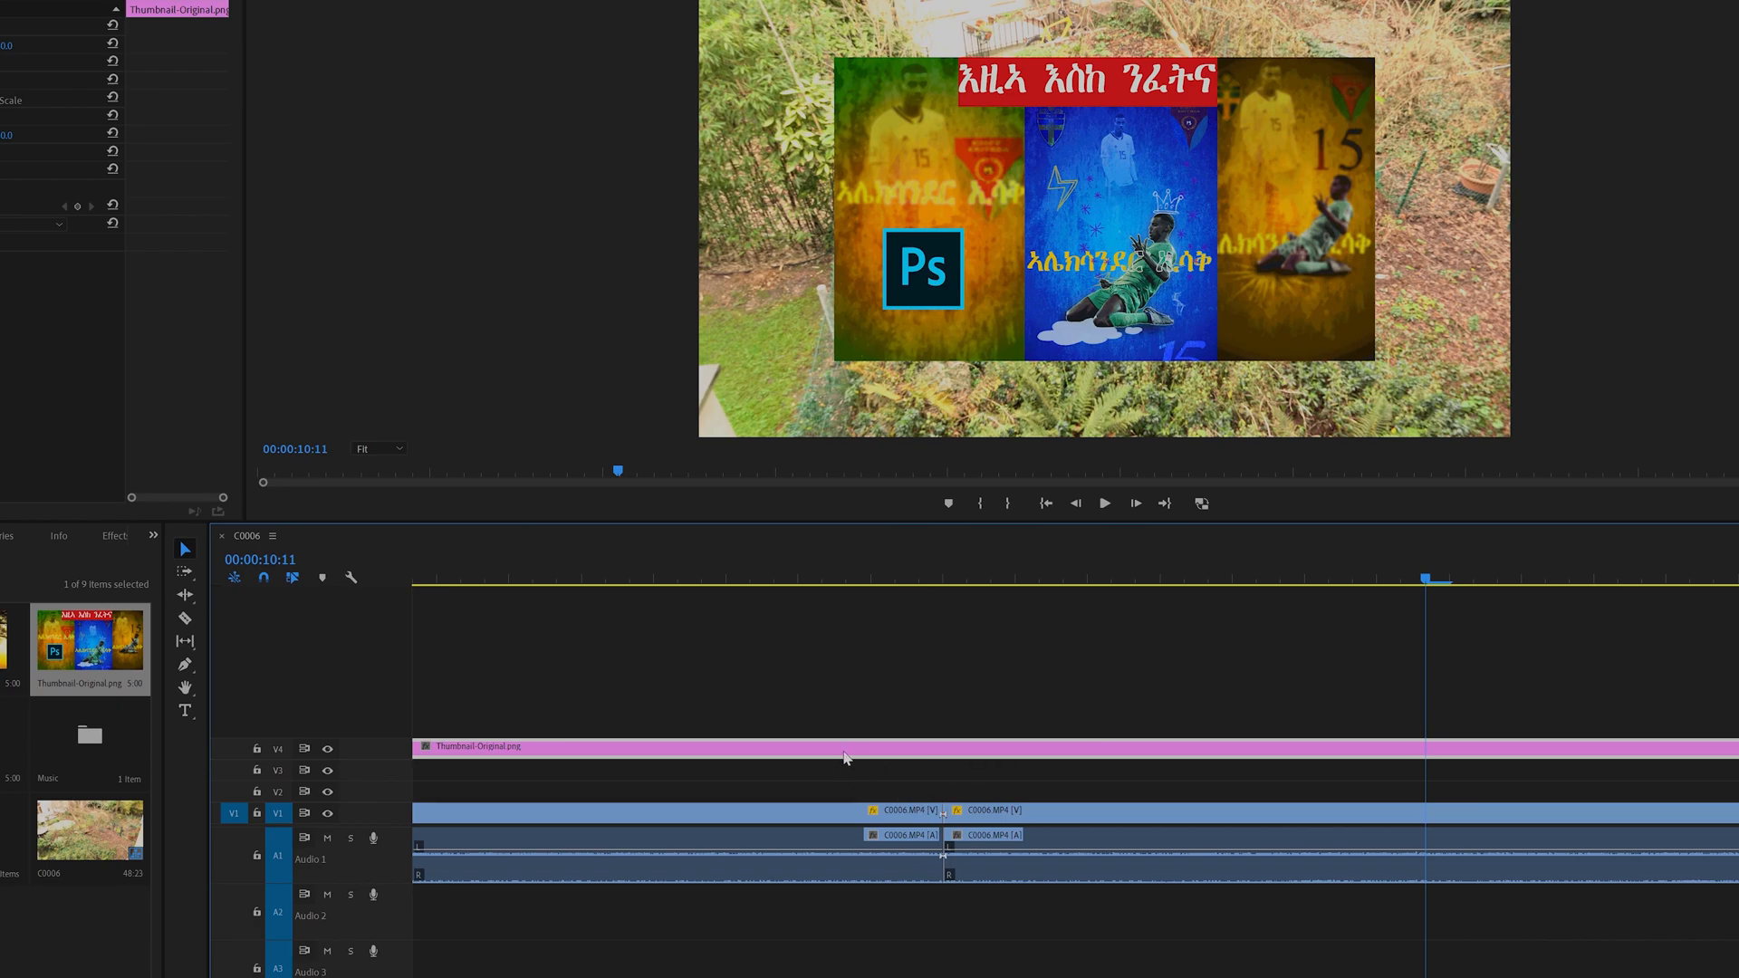
{"action": "left_click_drag", "start_coordinate": [652, 752], "coordinate": [650, 730]}
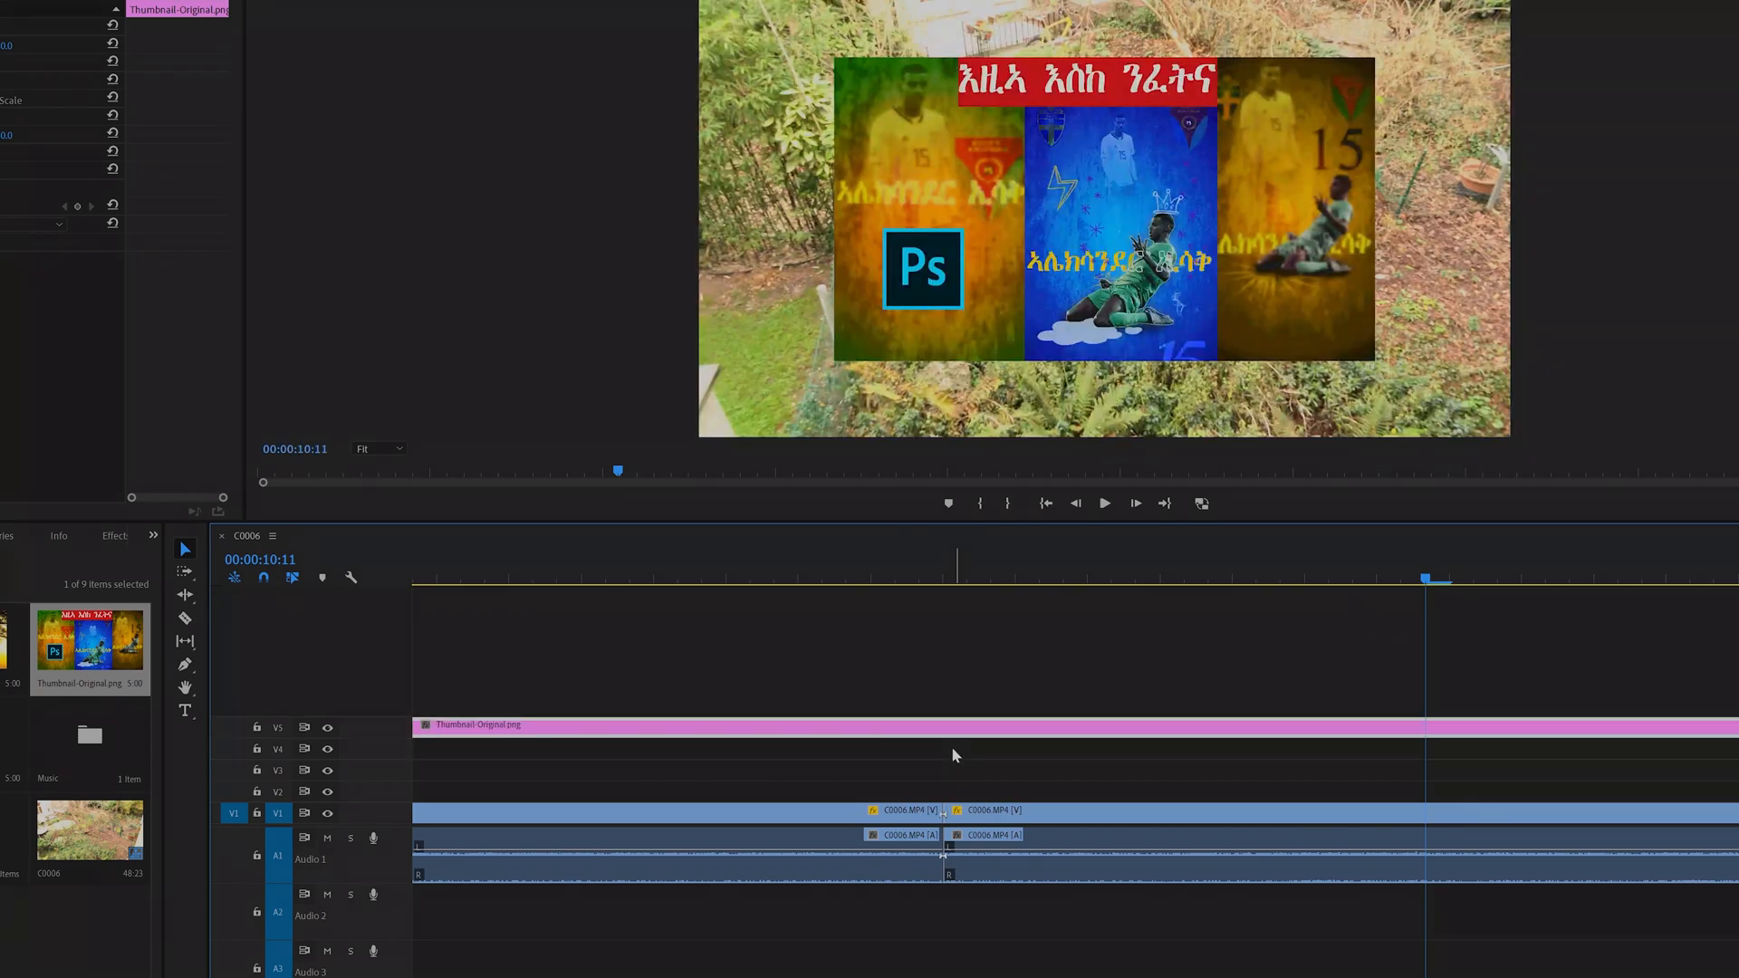
- Stack the second C0006.MP4 segment on V3 over Thumbnail-Original.png on V2, compare at 00:00:09:21, and return the thumbnail to V5 on top
{"action": "left_click_drag", "start_coordinate": [980, 813], "coordinate": [1192, 808]}
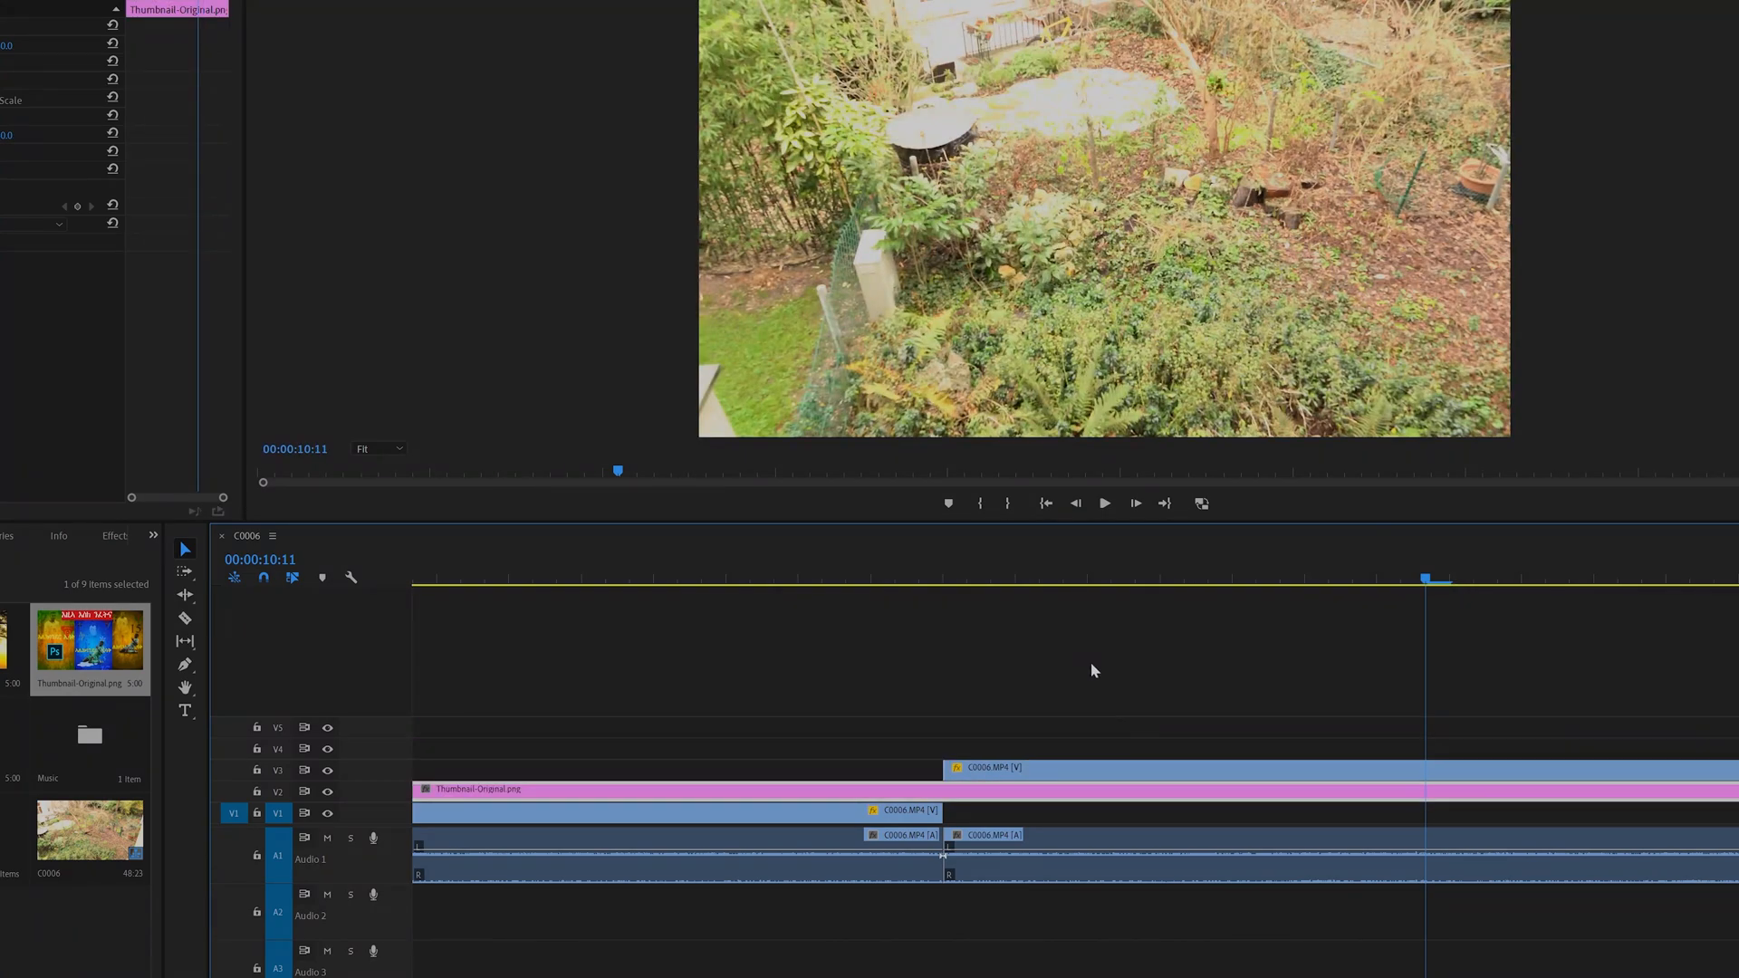
{"action": "left_click", "coordinate": [1086, 558]}
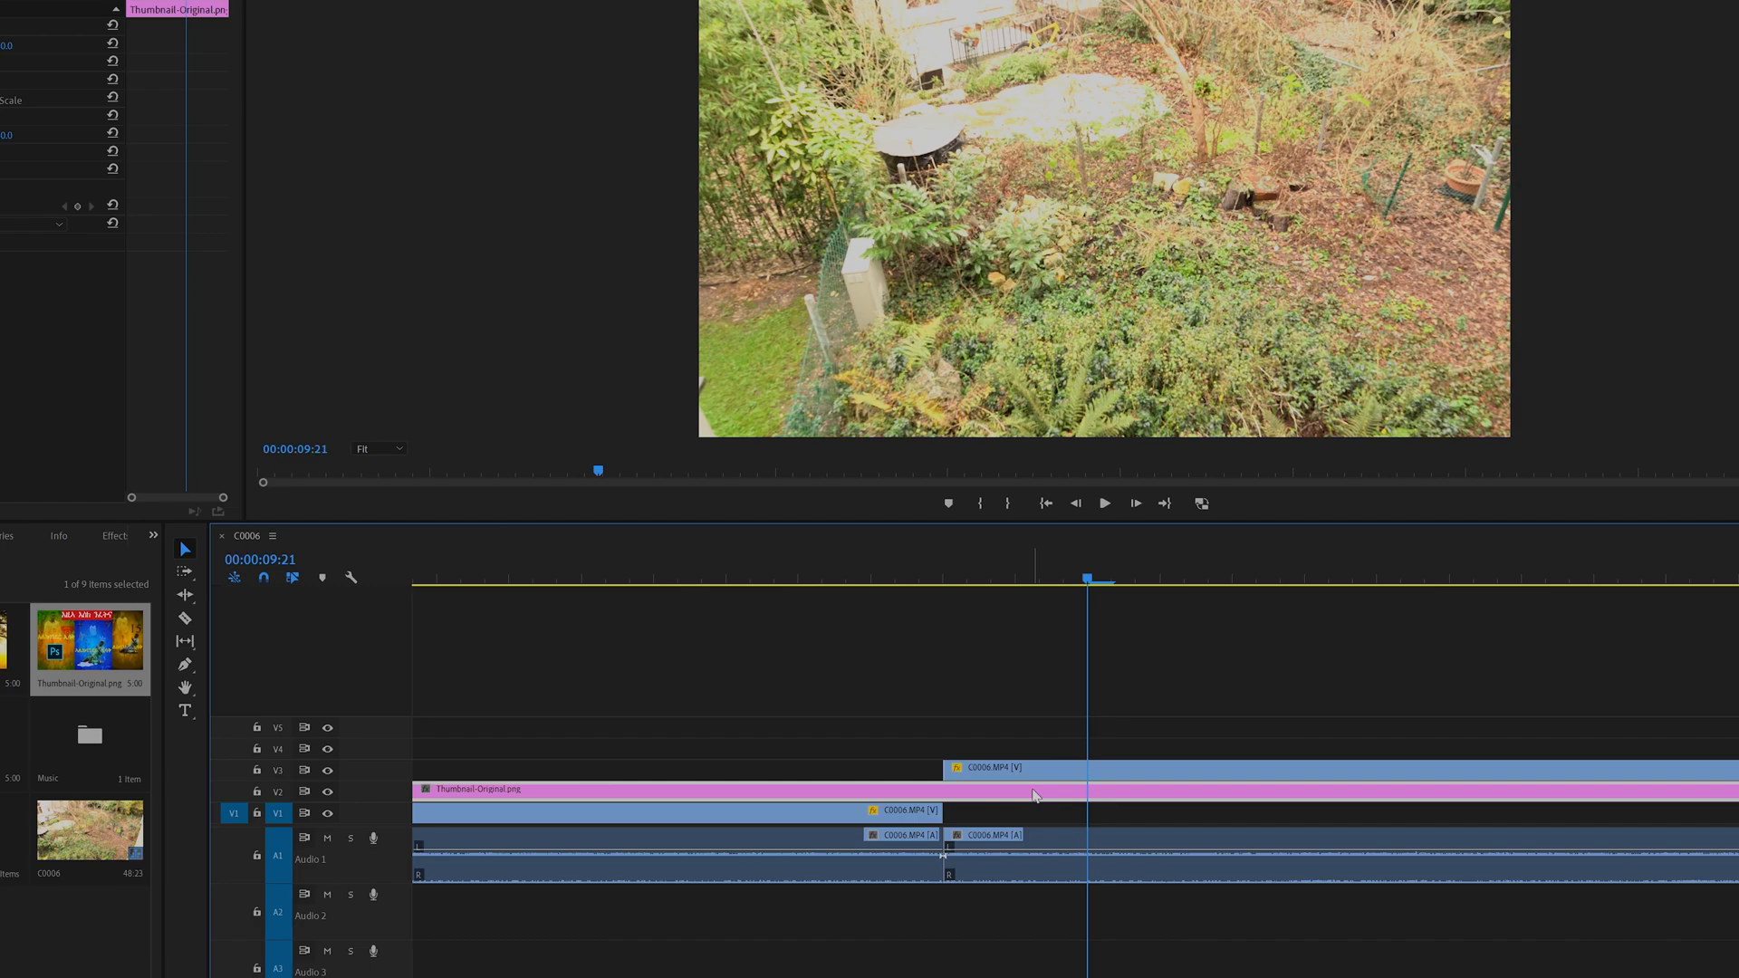
{"action": "left_click_drag", "start_coordinate": [1035, 794], "coordinate": [1035, 732]}
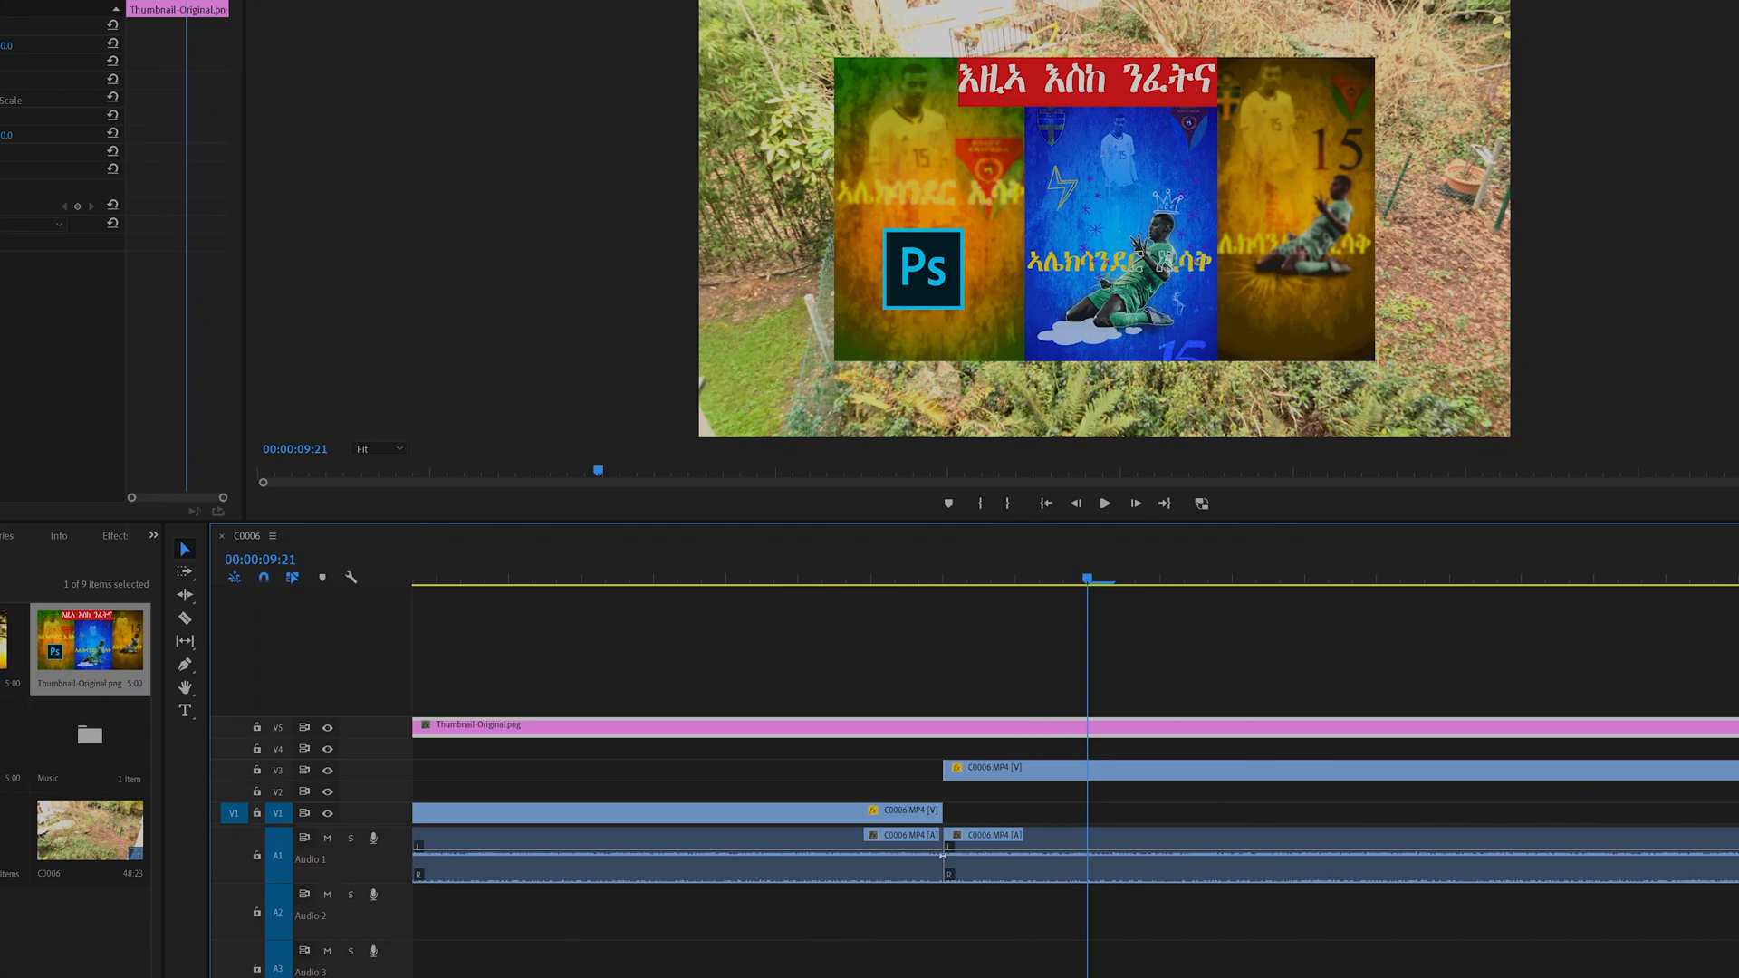
{"action": "left_click_drag", "start_coordinate": [409, 949], "coordinate": [459, 949]}
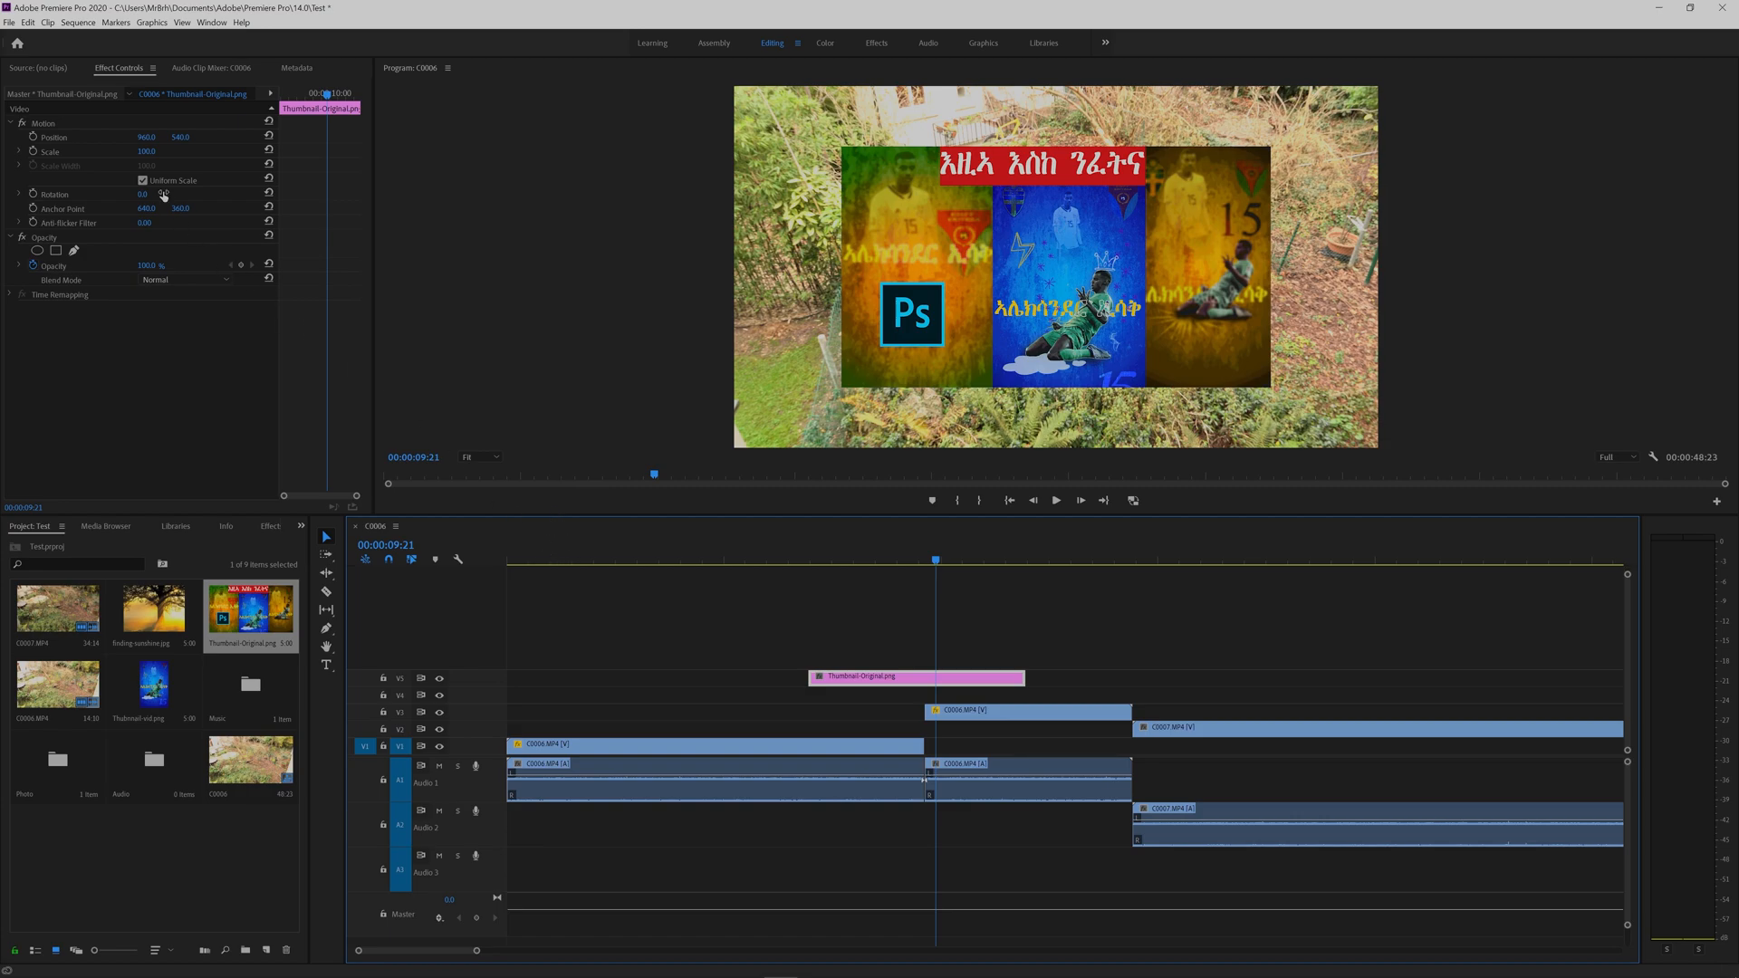
- Open the media export settings for the C0006 sequence and choose H.264 as the format
{"action": "left_click", "coordinate": [11, 23]}
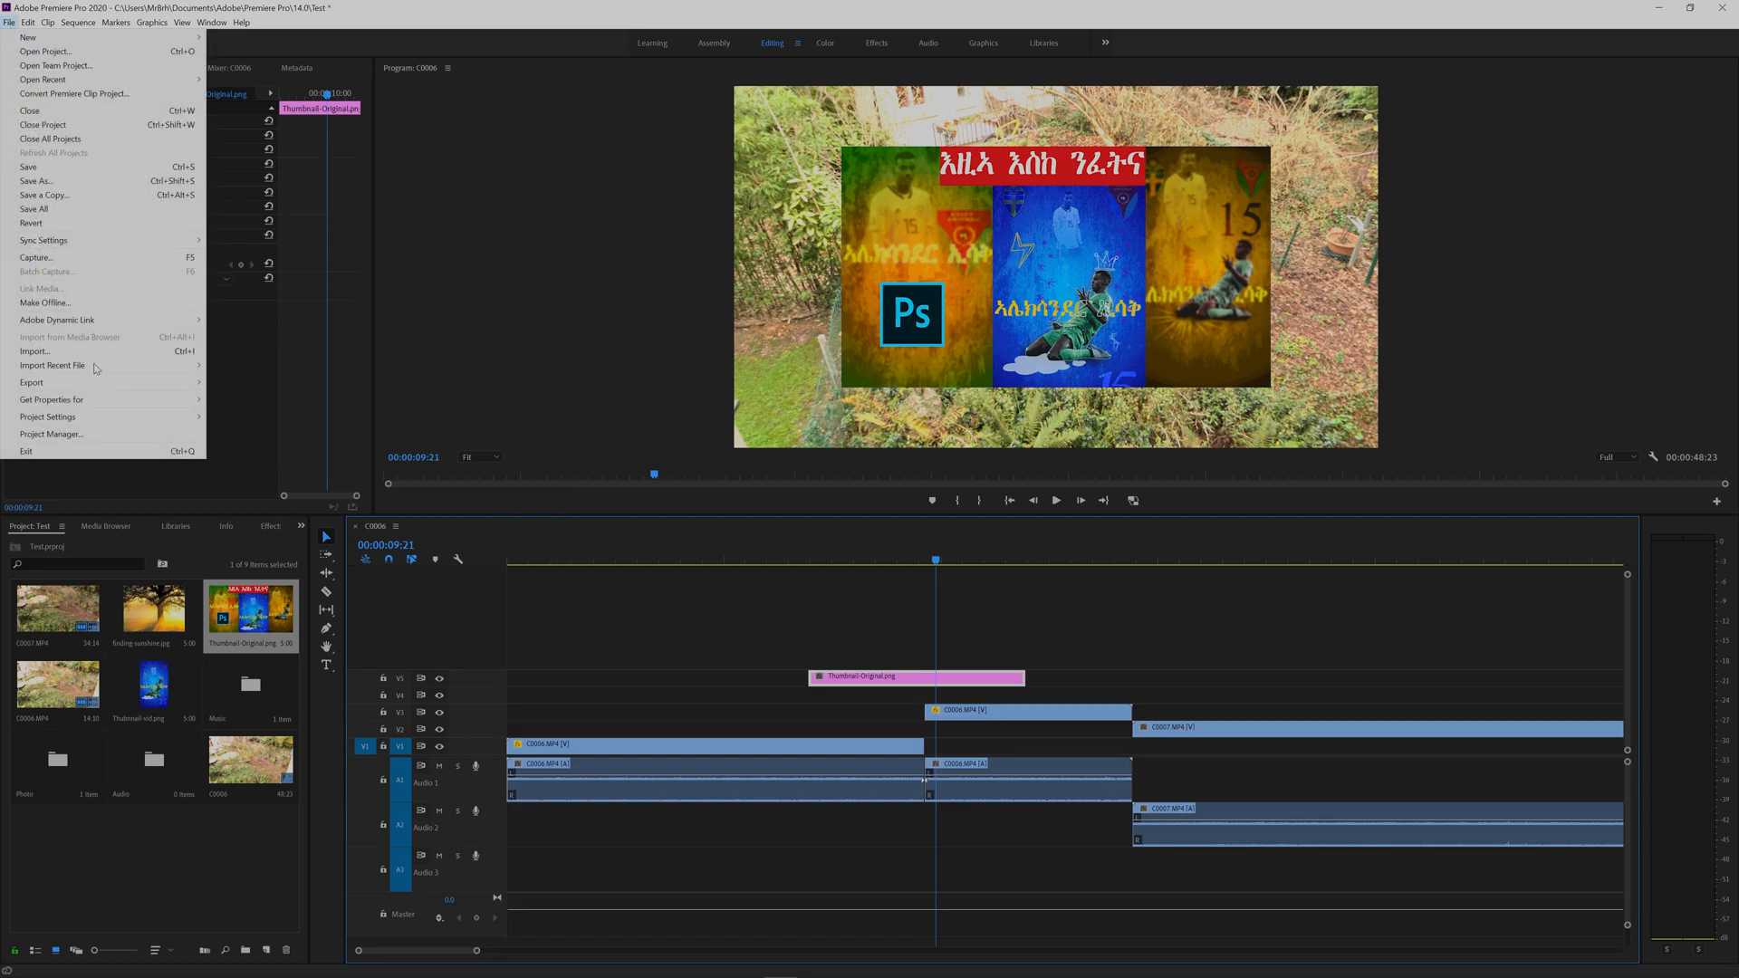
{"action": "mouse_move", "coordinate": [96, 388]}
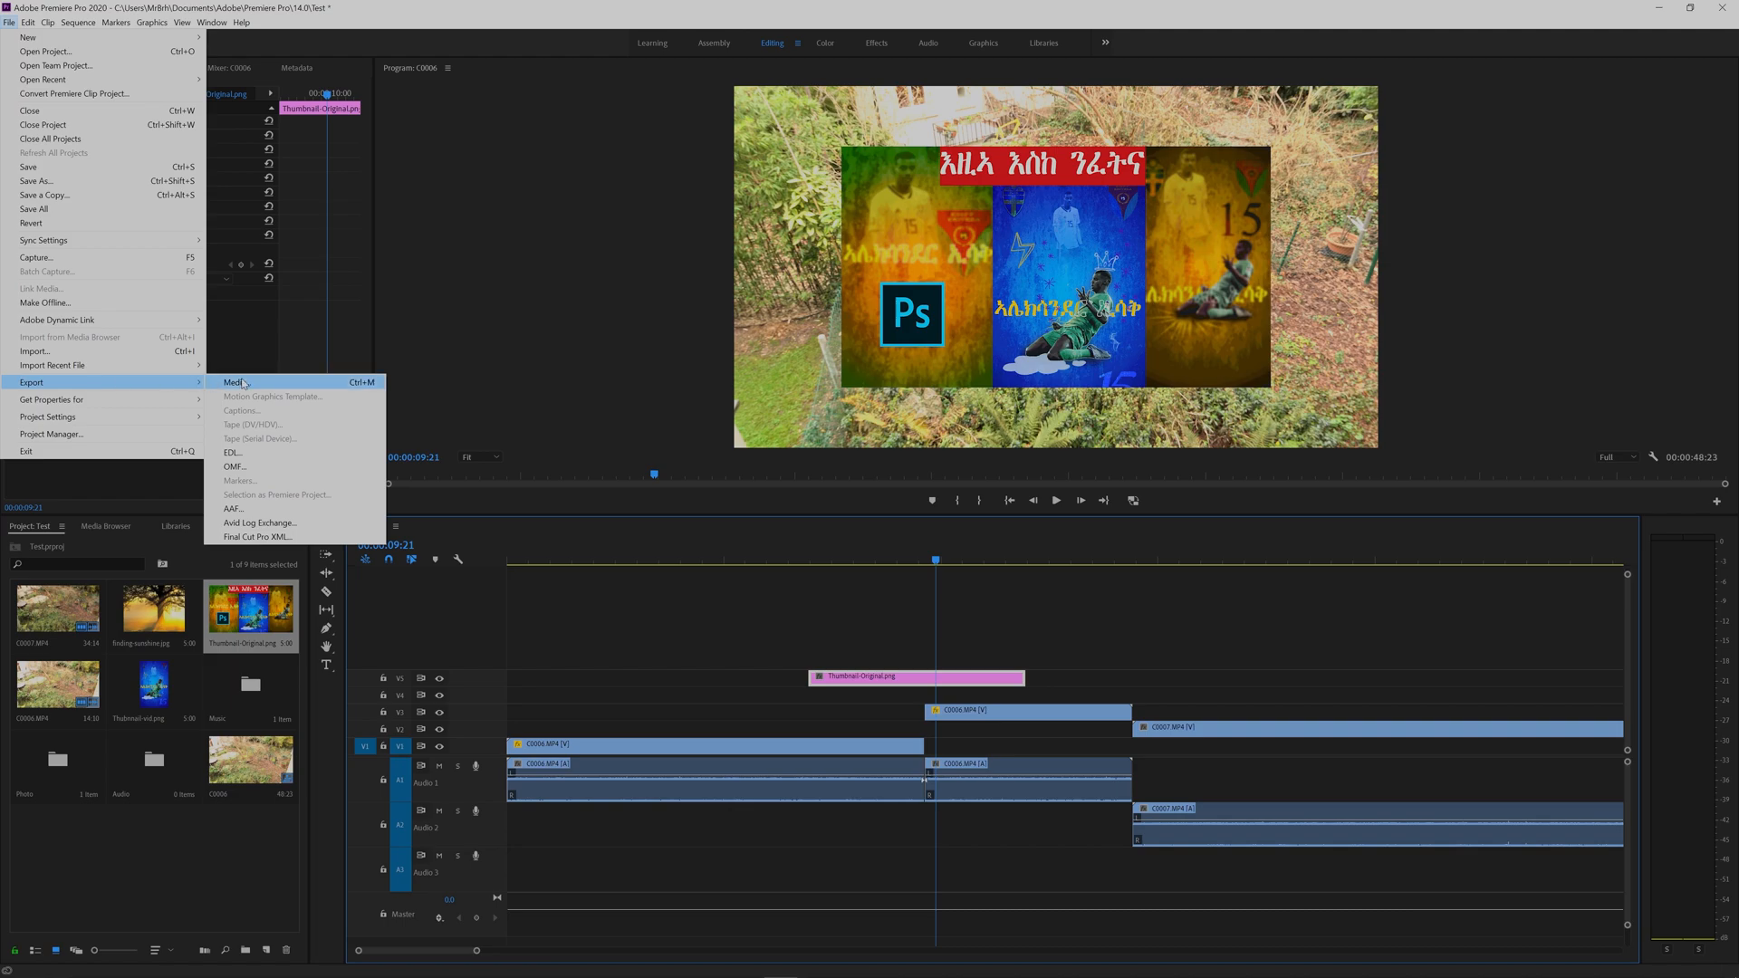
{"action": "left_click", "coordinate": [243, 383]}
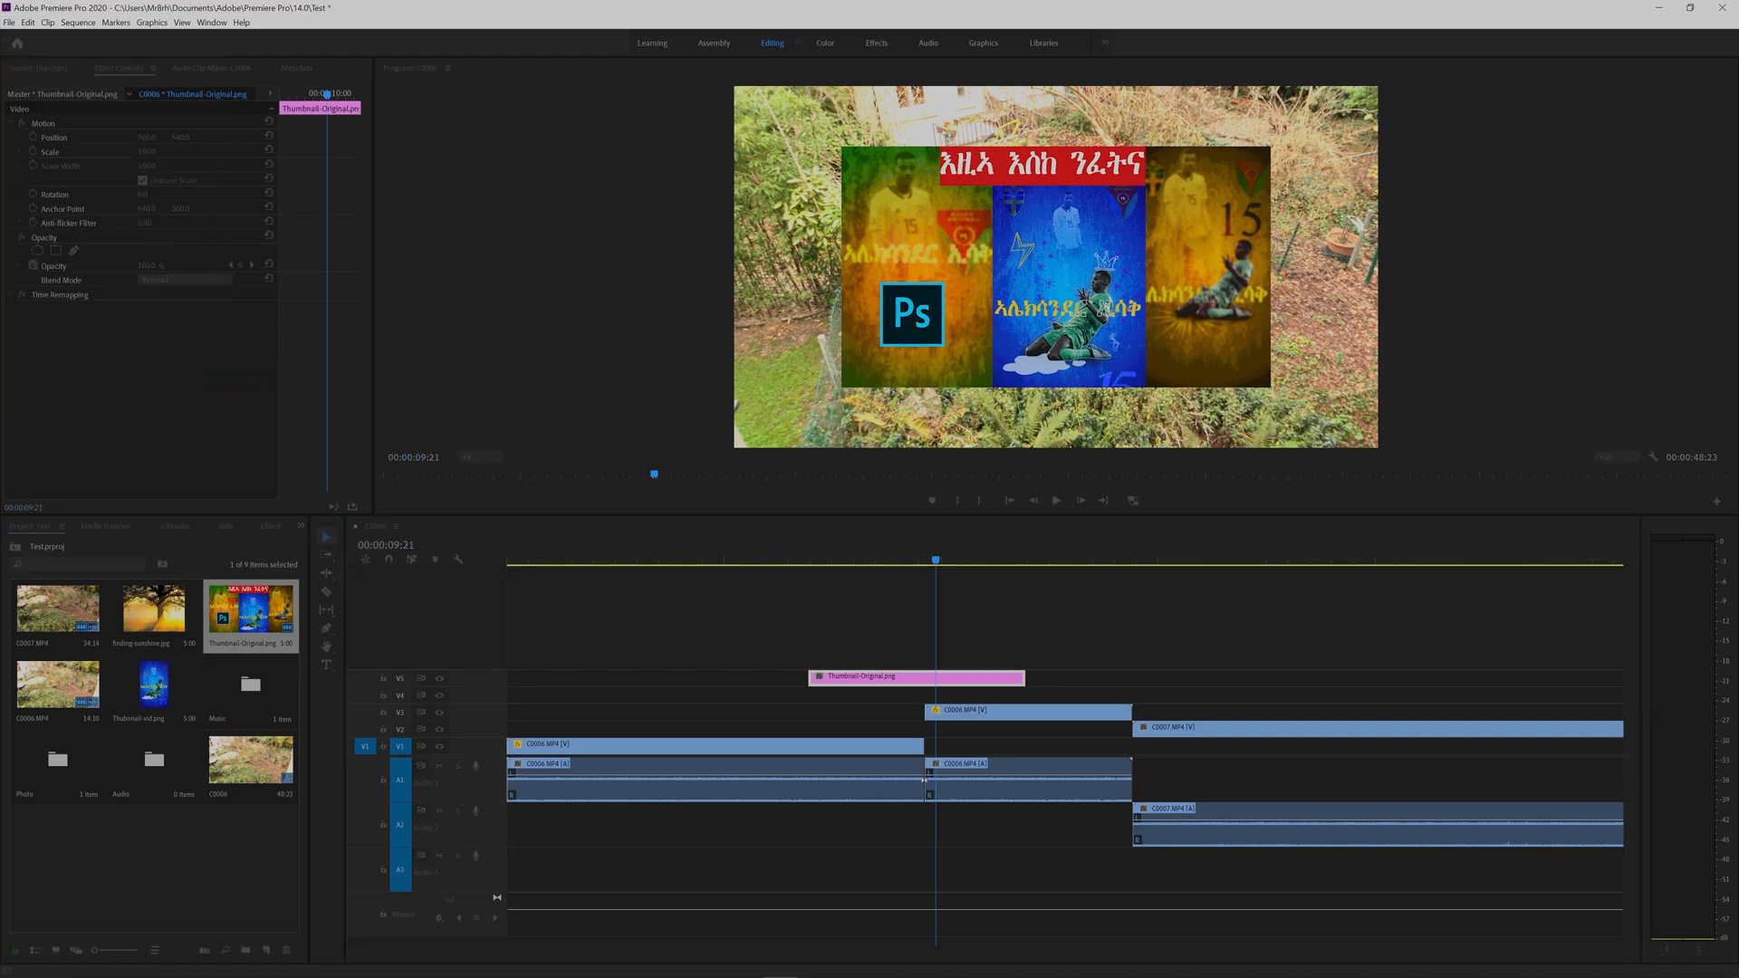
{"action": "left_click_drag", "start_coordinate": [1068, 231], "coordinate": [796, 84]}
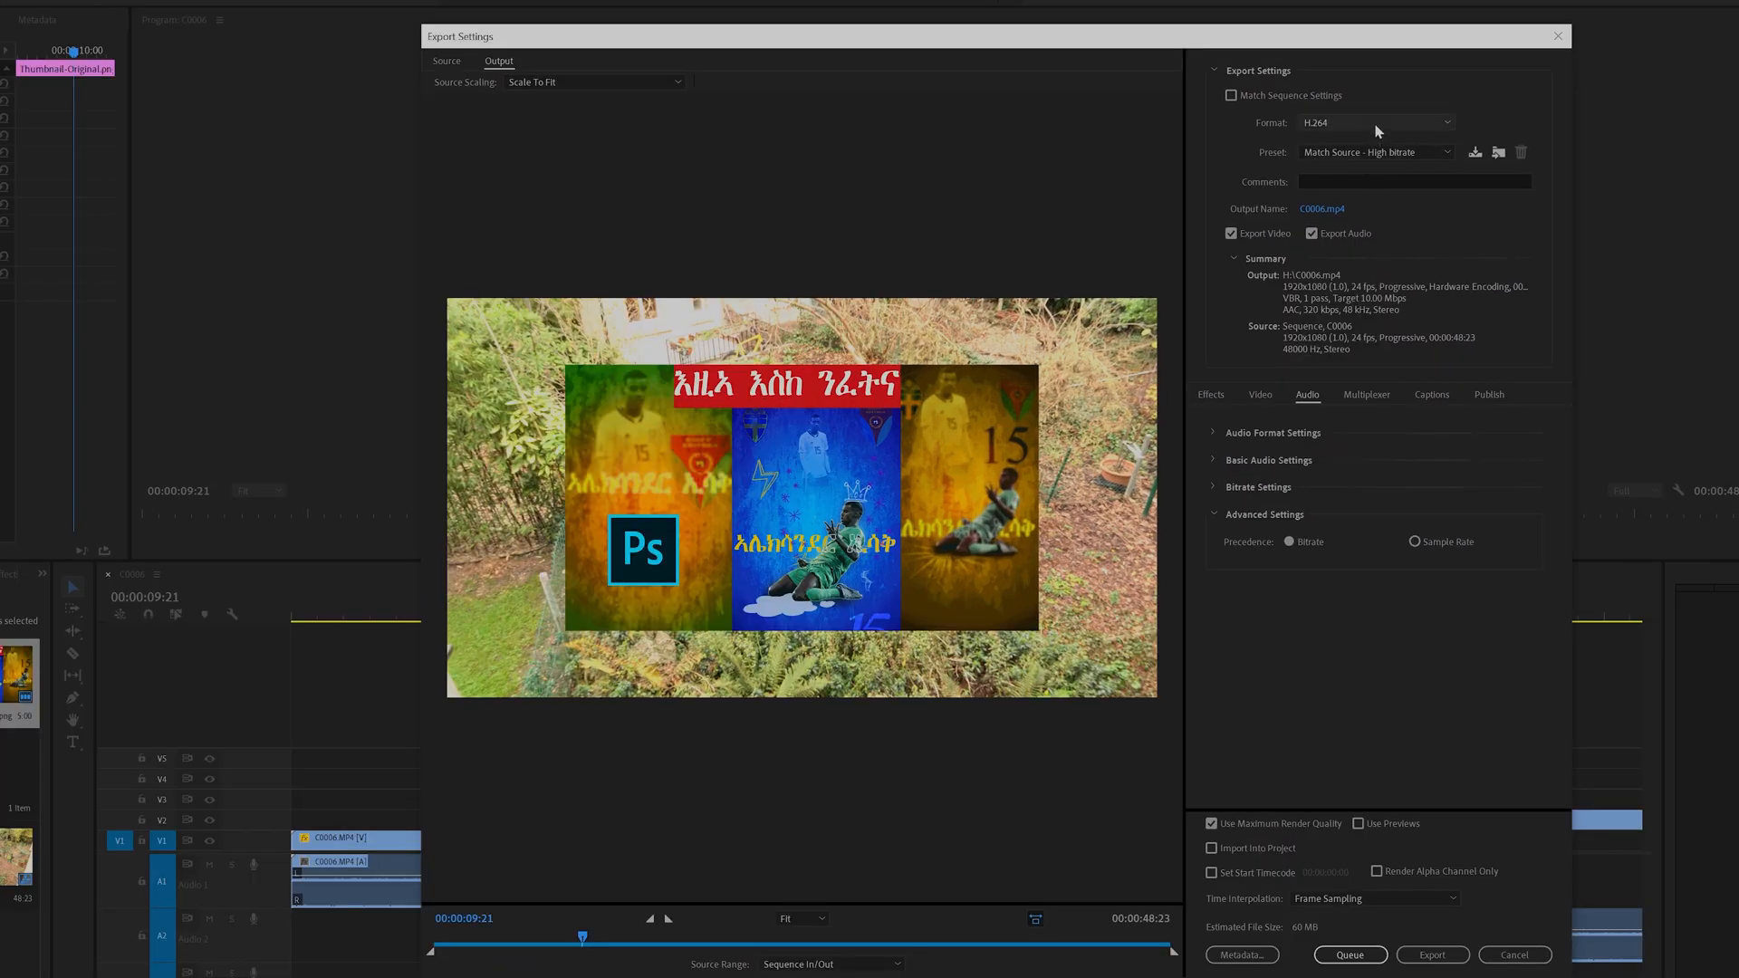
{"action": "left_click", "coordinate": [1318, 127]}
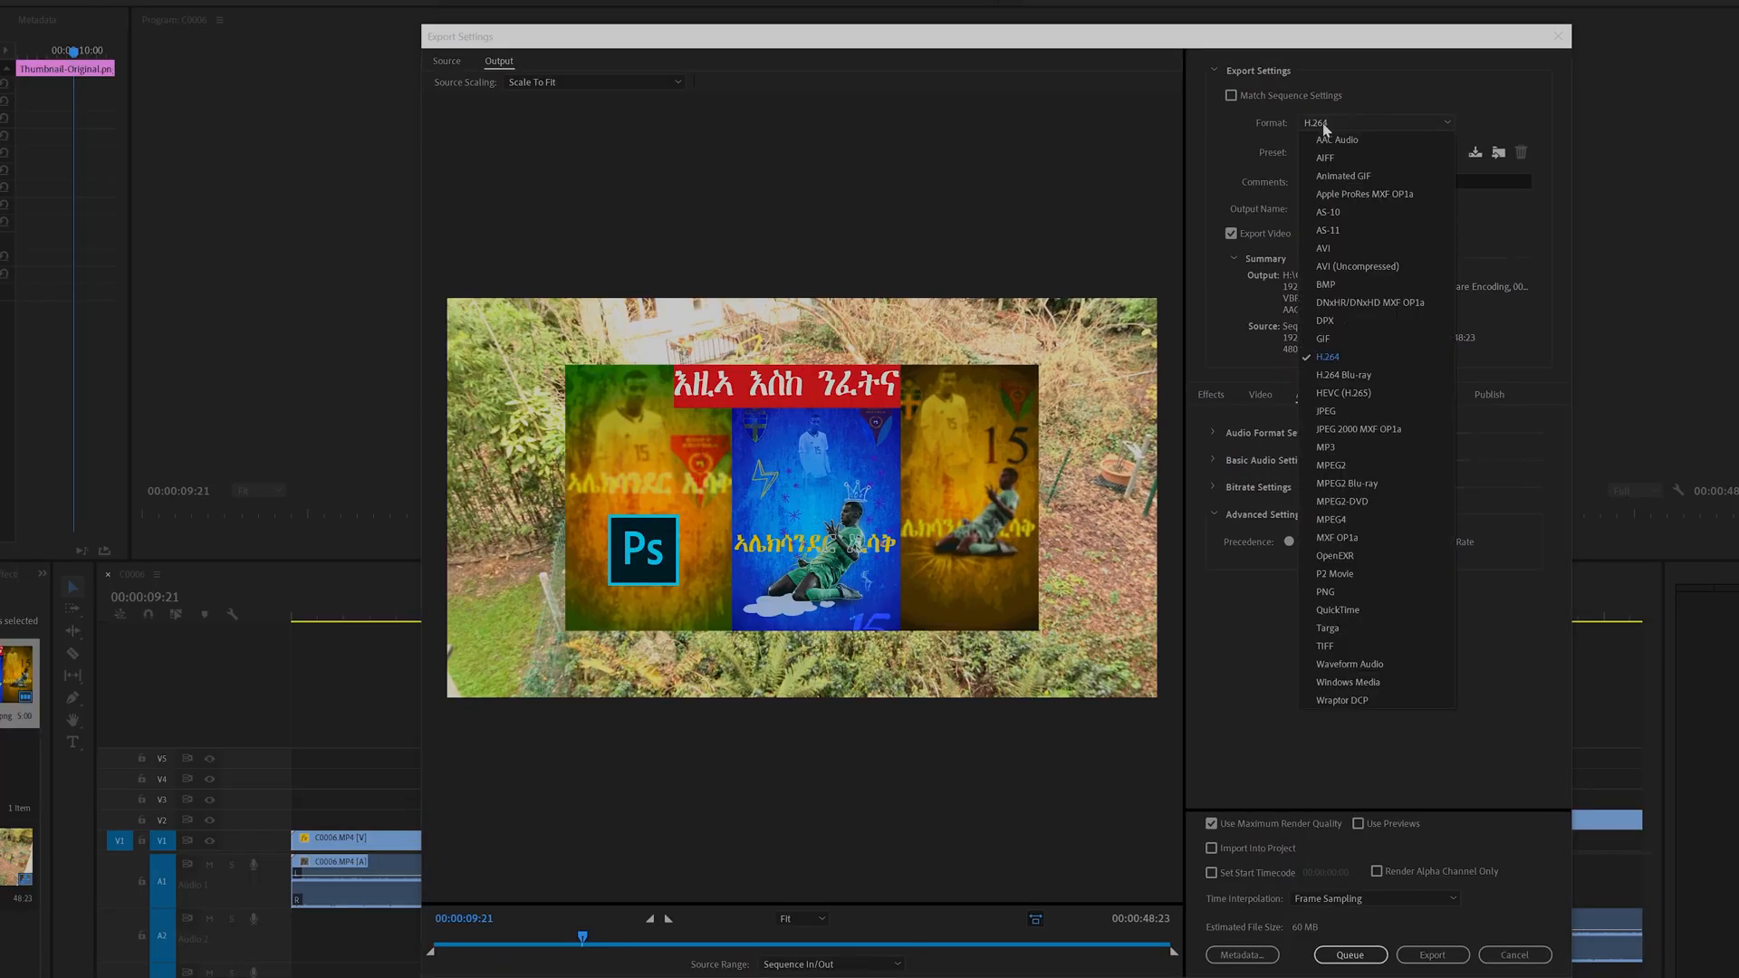
{"action": "left_click", "coordinate": [1370, 363]}
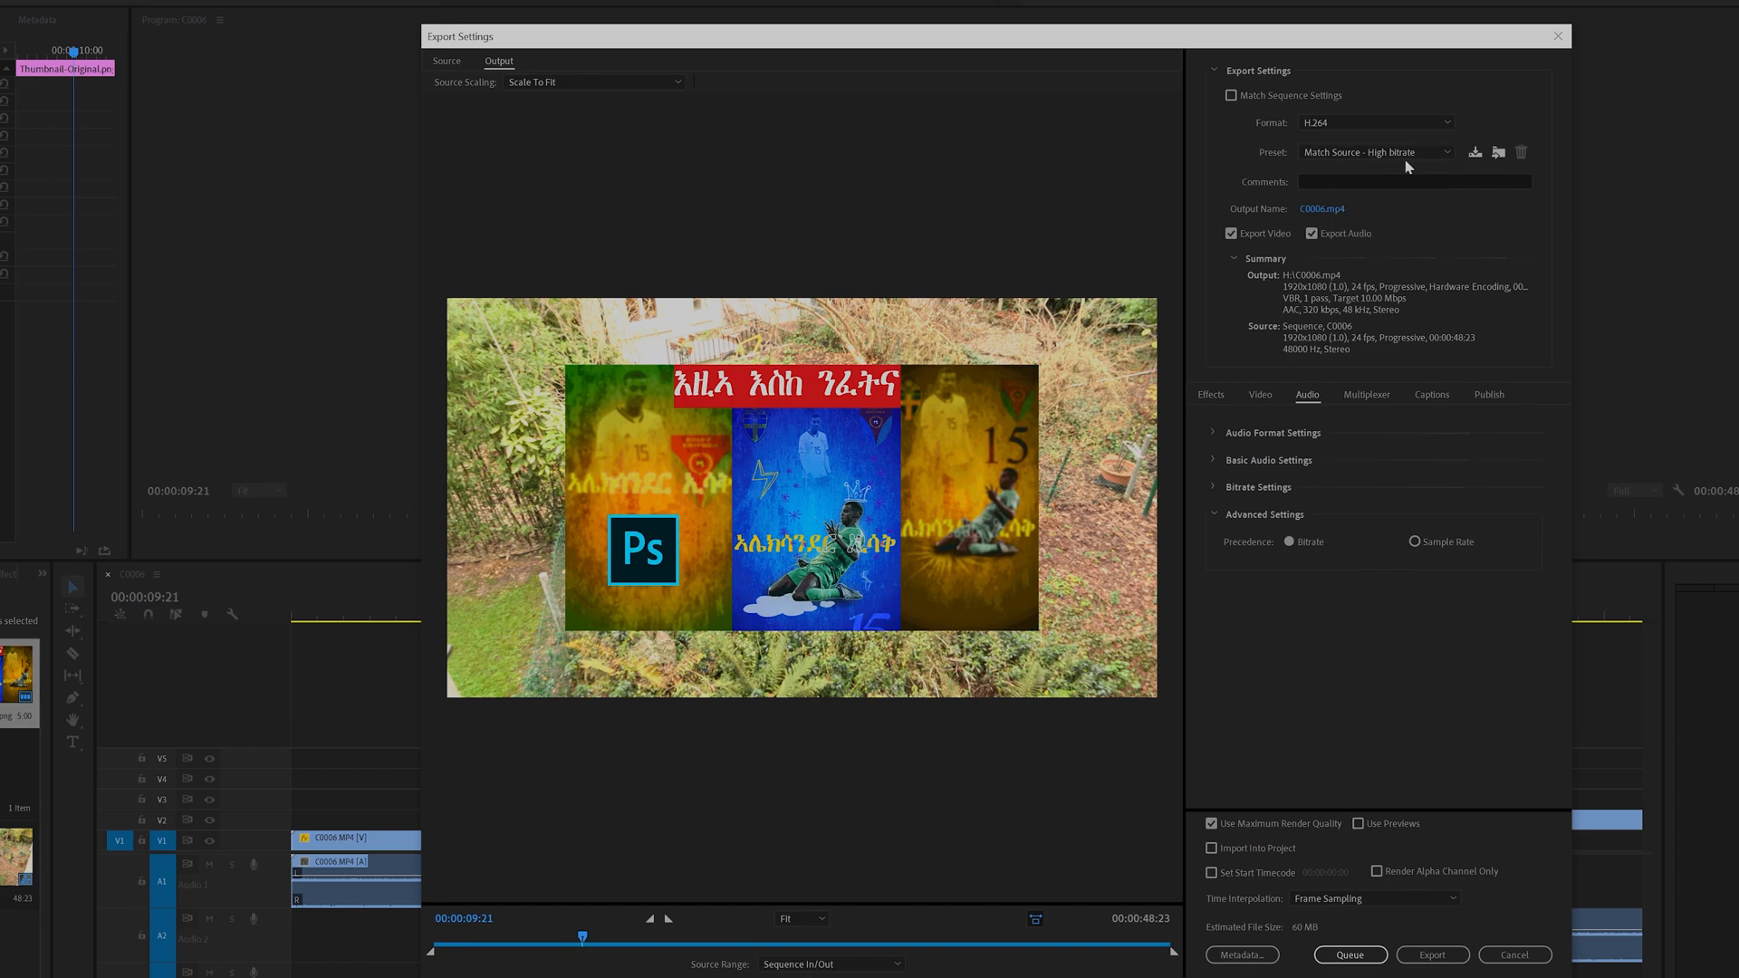
- Set the export's output file to test.mp4 in the Desktop folder Tutorials > New folder
{"action": "left_click", "coordinate": [1329, 209]}
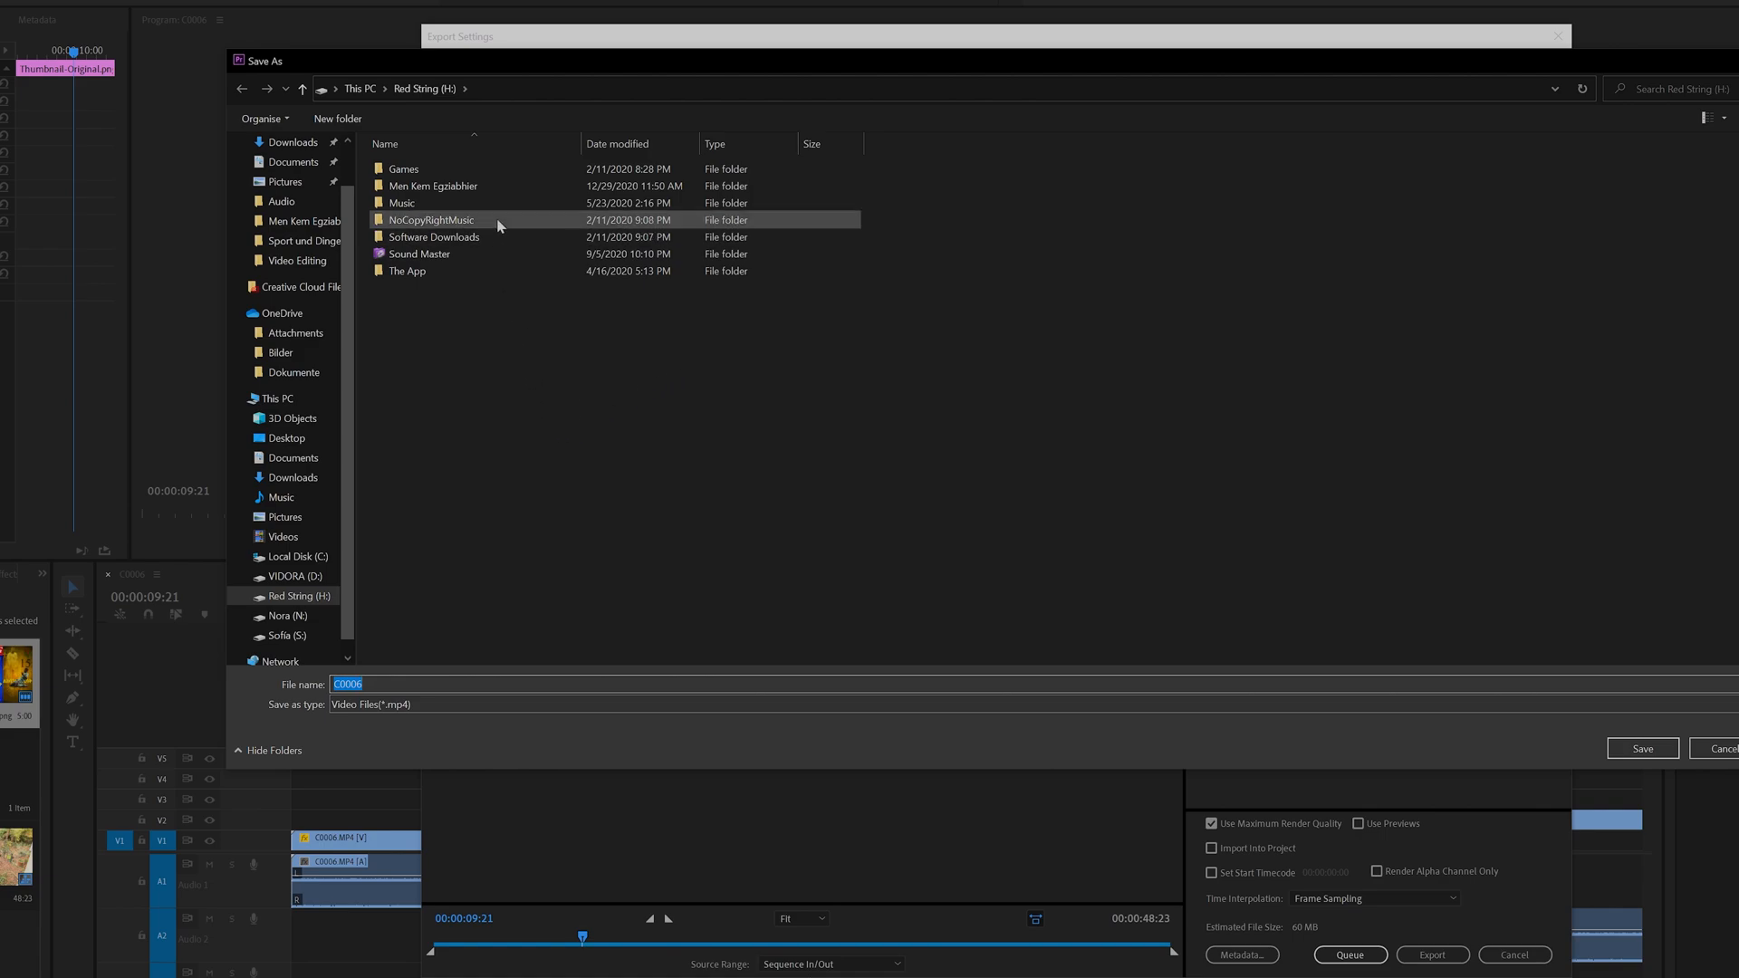
{"action": "scroll", "coordinate": [316, 340], "scroll_direction": "up", "scroll_amount": 1}
{"action": "left_click", "coordinate": [287, 175]}
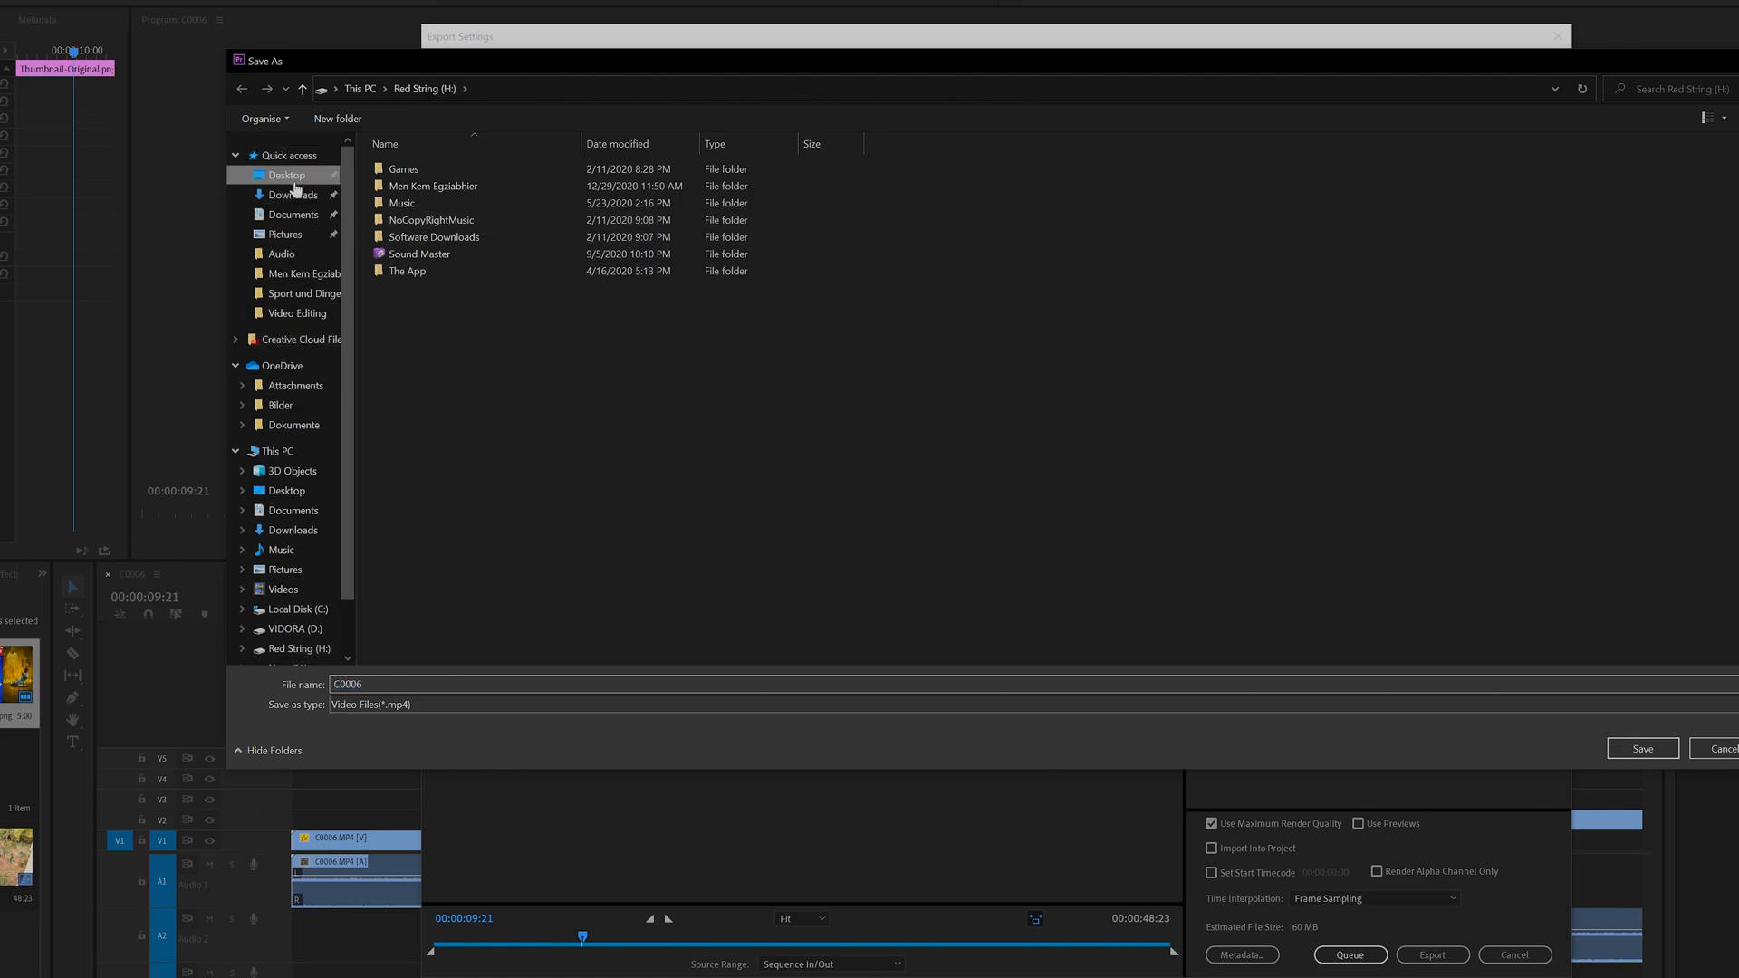
{"action": "double_click", "coordinate": [643, 201]}
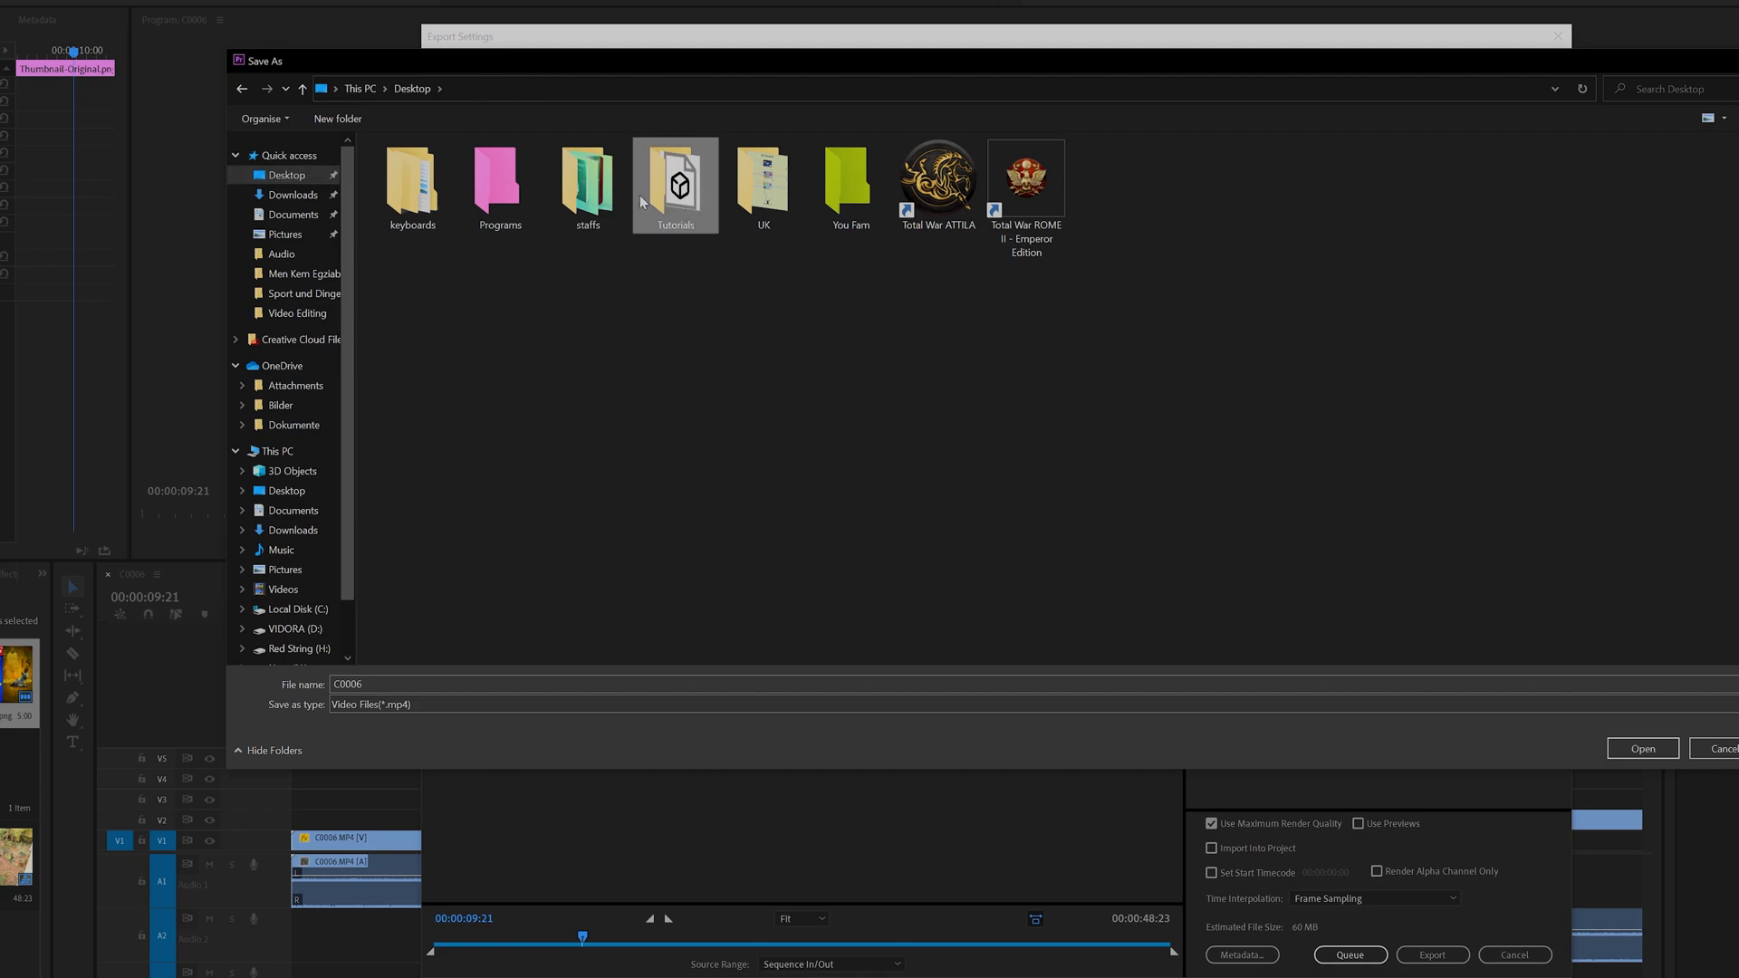
{"action": "double_click", "coordinate": [951, 194]}
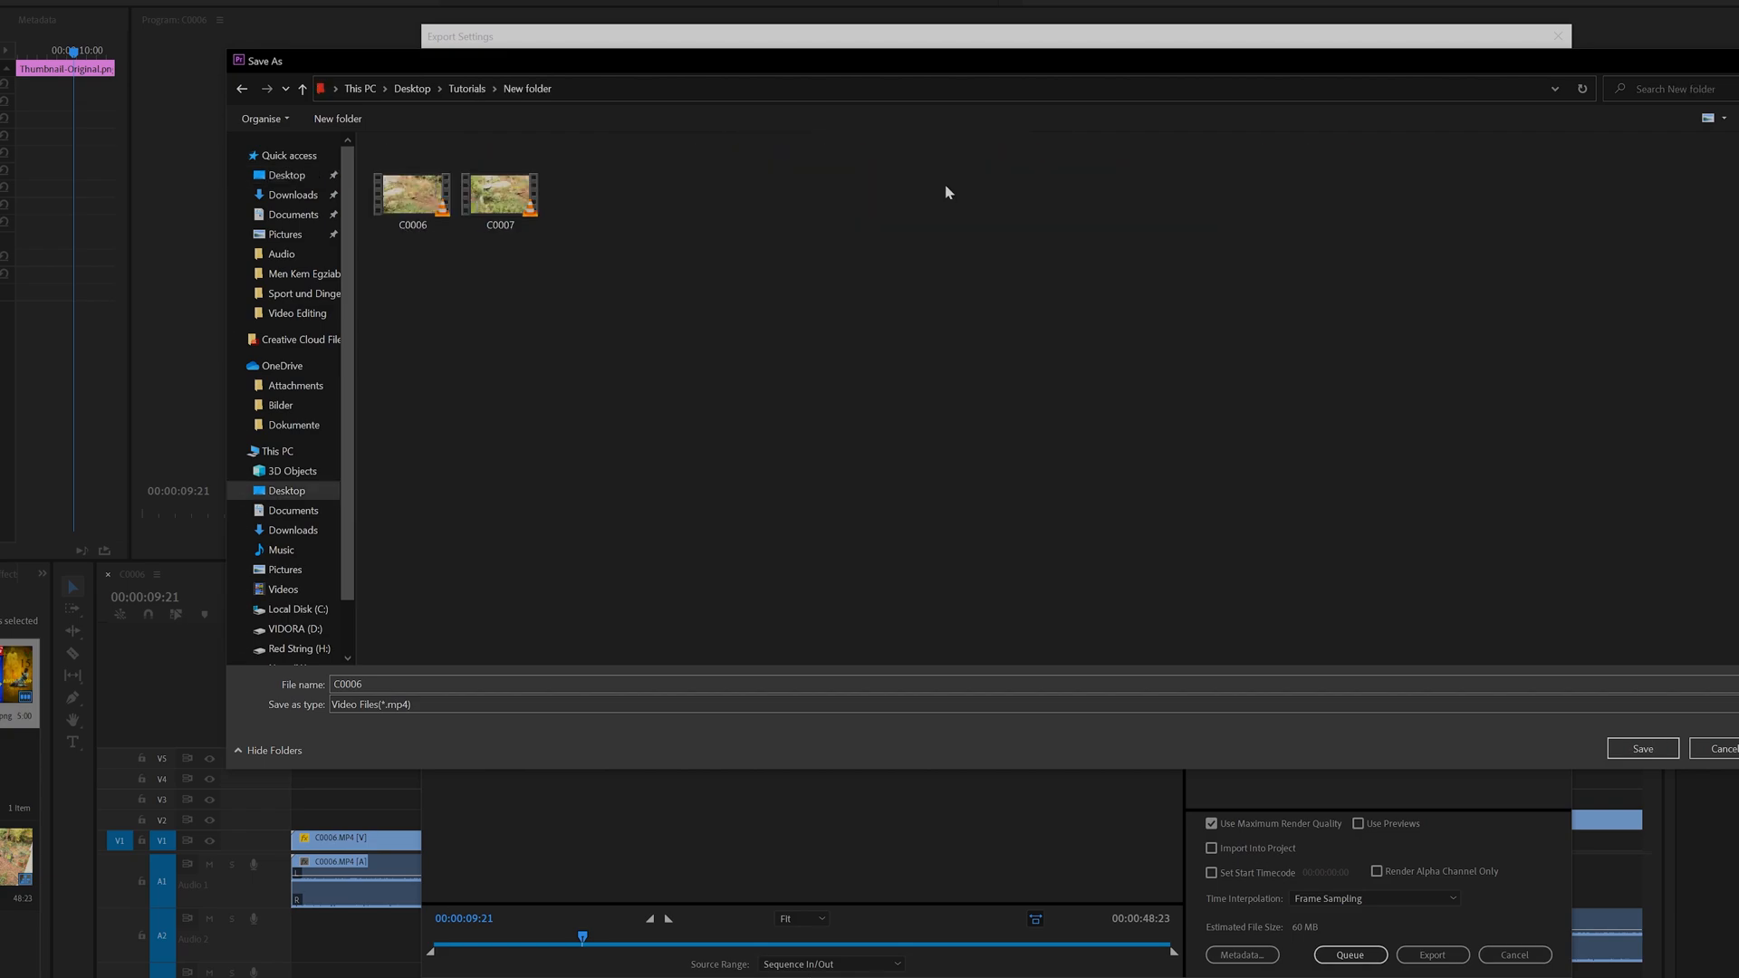
{"action": "left_click", "coordinate": [348, 685]}
{"action": "type", "text": "test"}
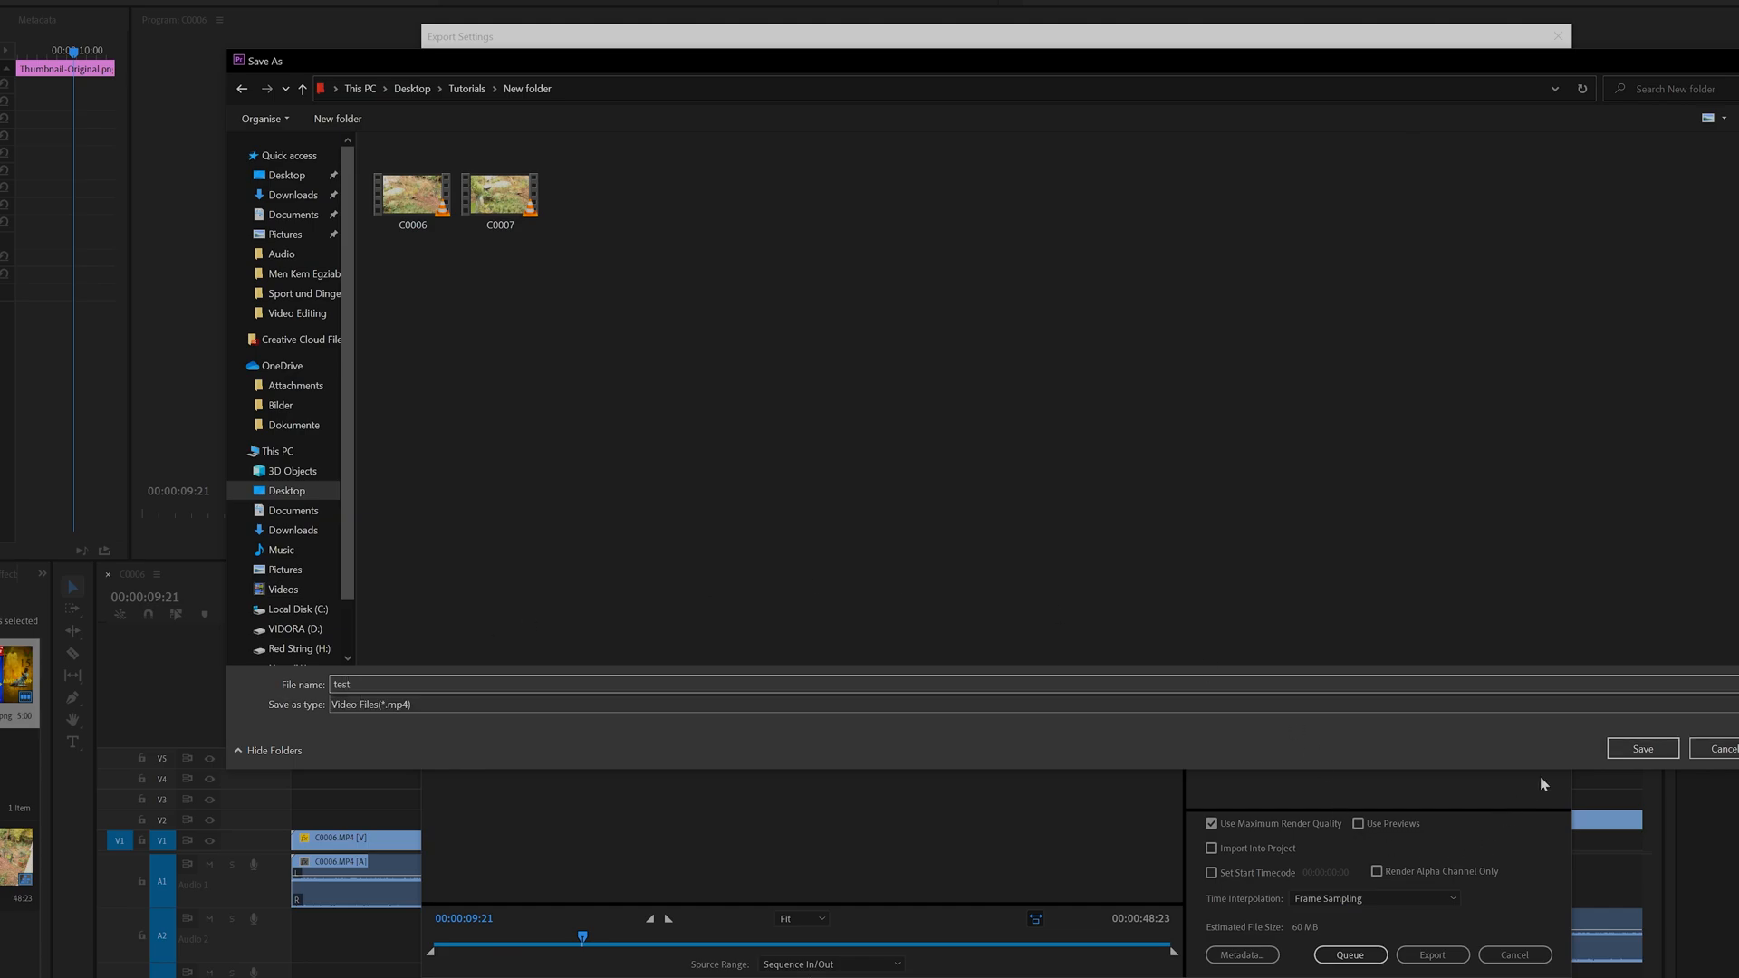
{"action": "left_click", "coordinate": [1640, 749]}
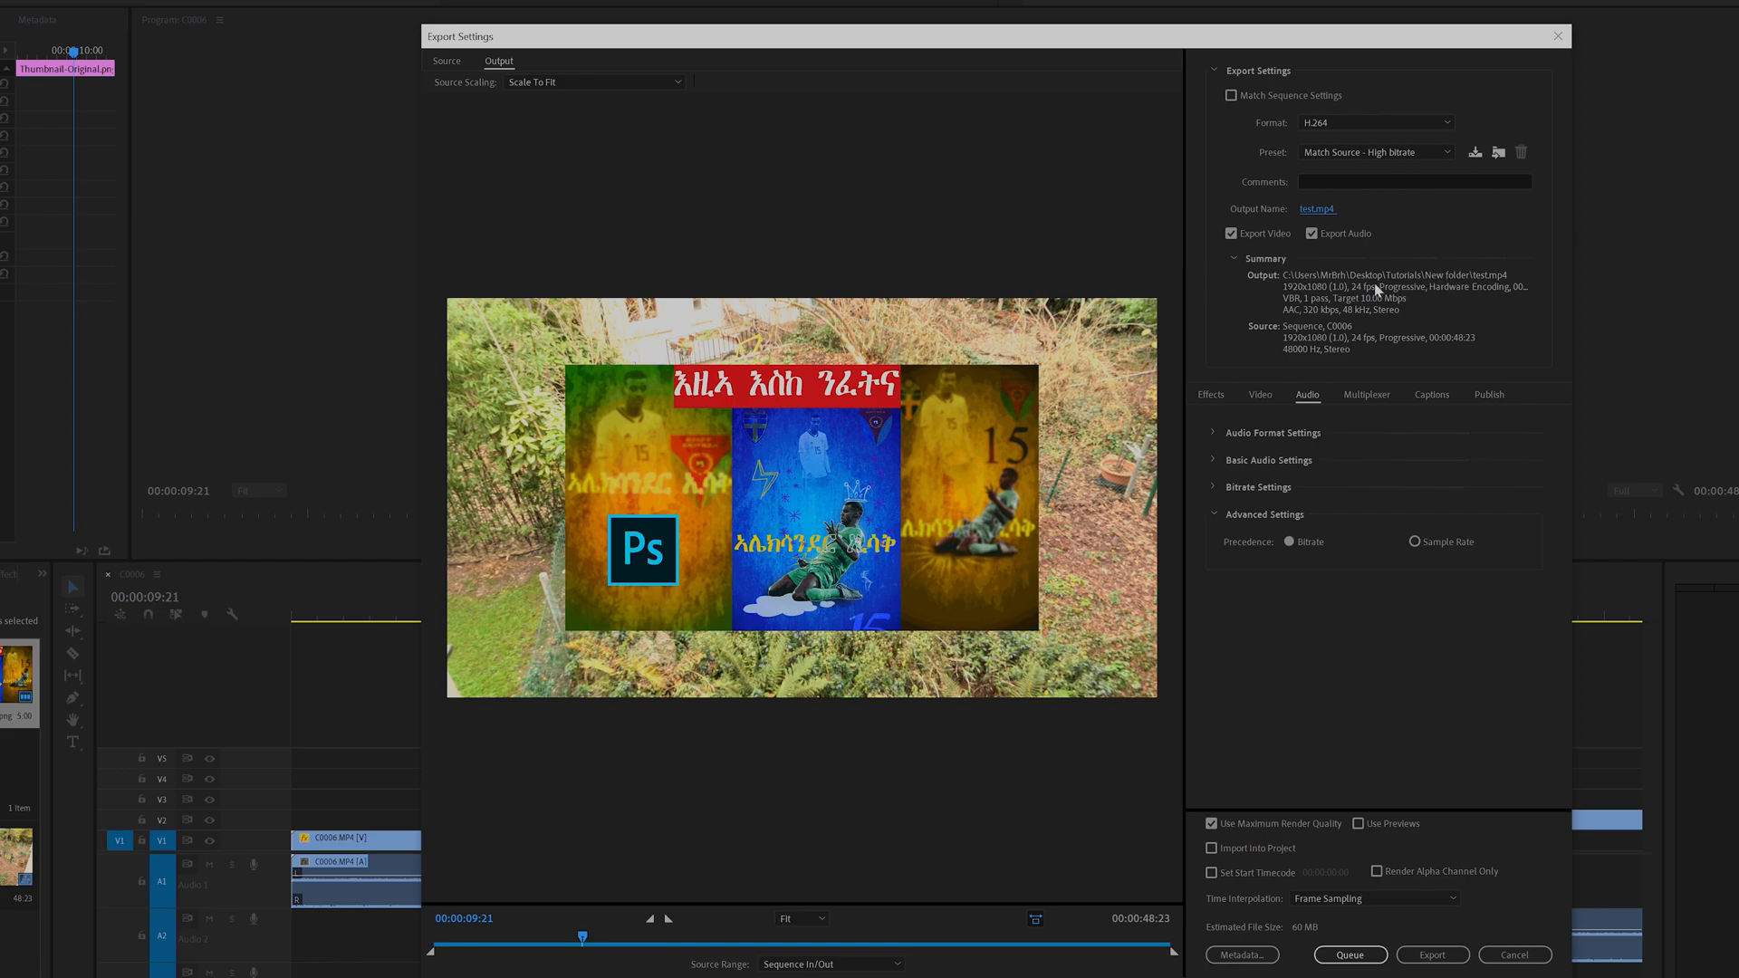
- Examine the video export settings, from frame size and frame rate to the bitrate, advanced and VR options
{"action": "left_click", "coordinate": [1264, 395]}
{"action": "left_click", "coordinate": [1308, 395]}
{"action": "left_click", "coordinate": [1260, 396]}
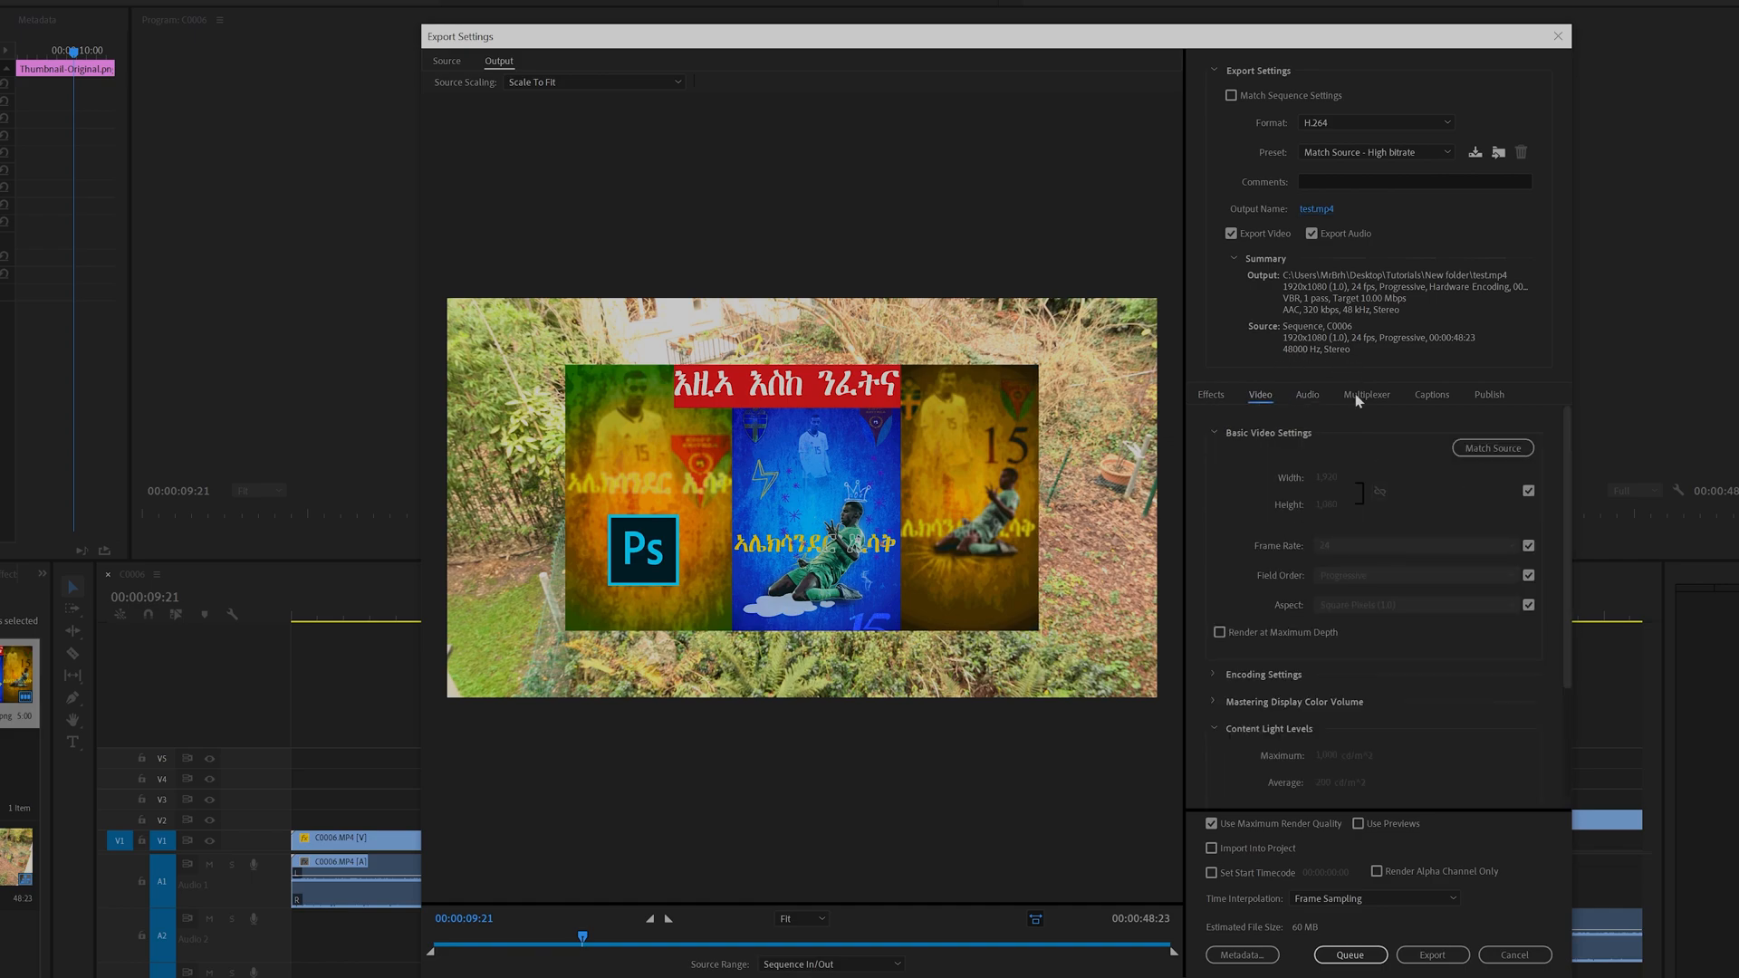
{"action": "scroll", "coordinate": [1351, 440], "scroll_direction": "down", "scroll_amount": 3}
{"action": "scroll", "coordinate": [1356, 461], "scroll_direction": "up", "scroll_amount": 3}
{"action": "scroll", "coordinate": [1347, 475], "scroll_direction": "down", "scroll_amount": 3}
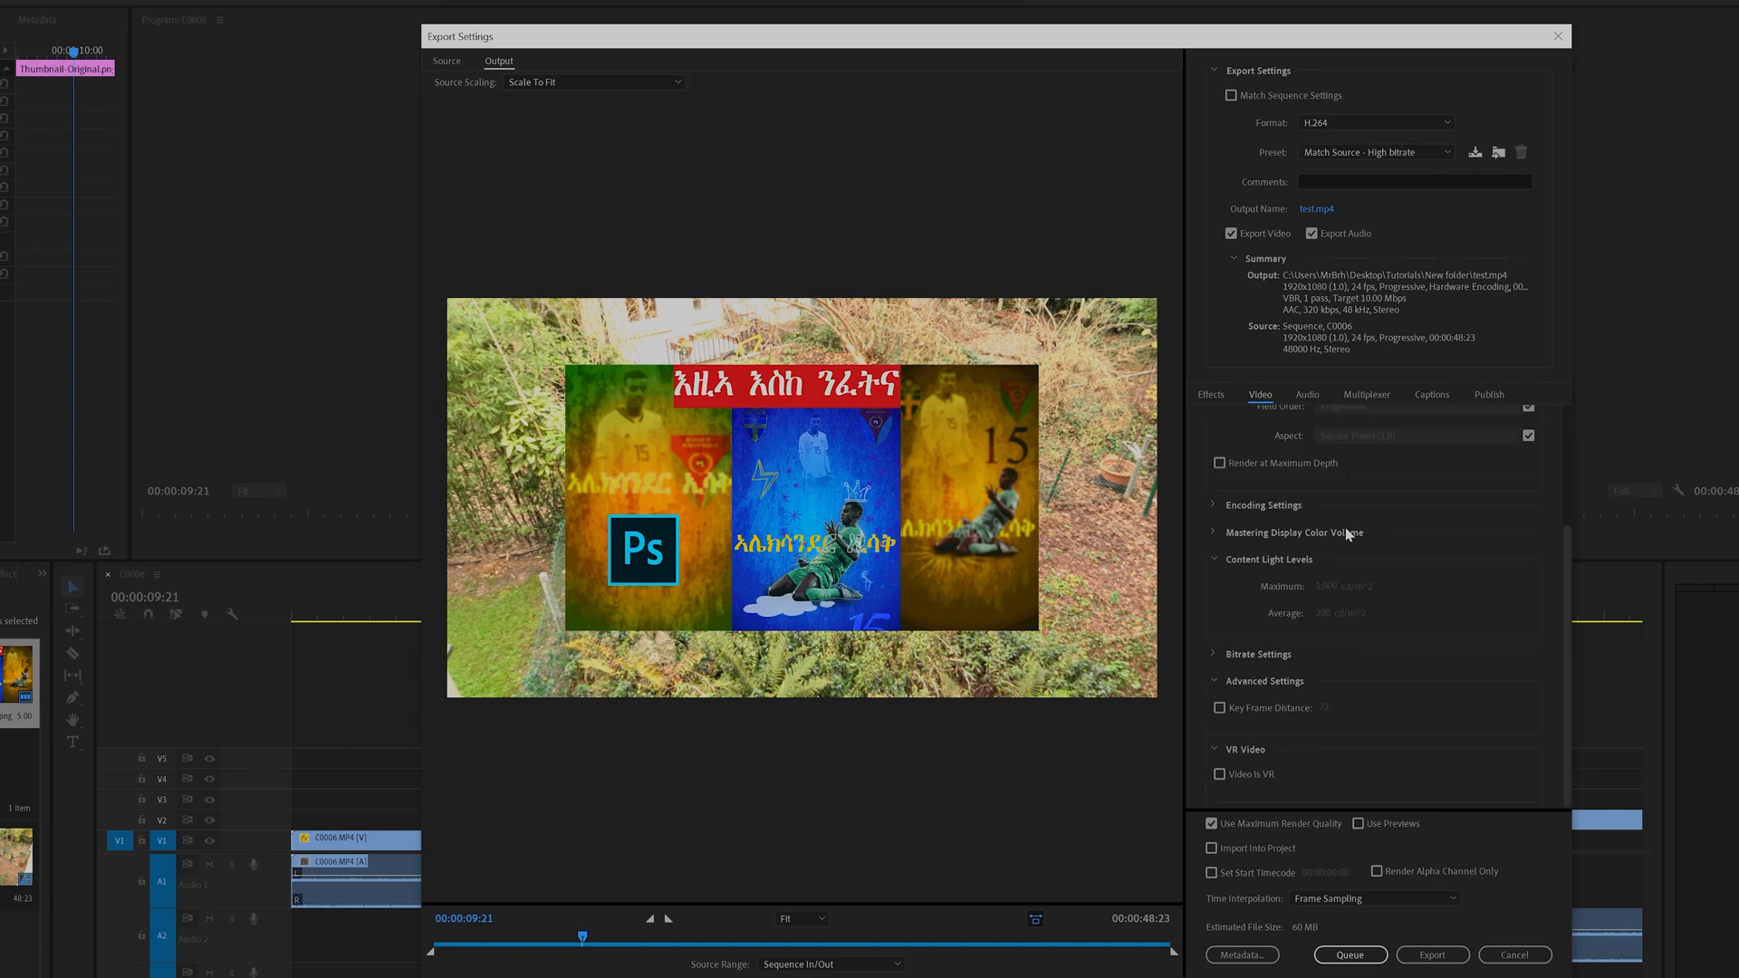
{"action": "scroll", "coordinate": [1344, 527], "scroll_direction": "up", "scroll_amount": 3}
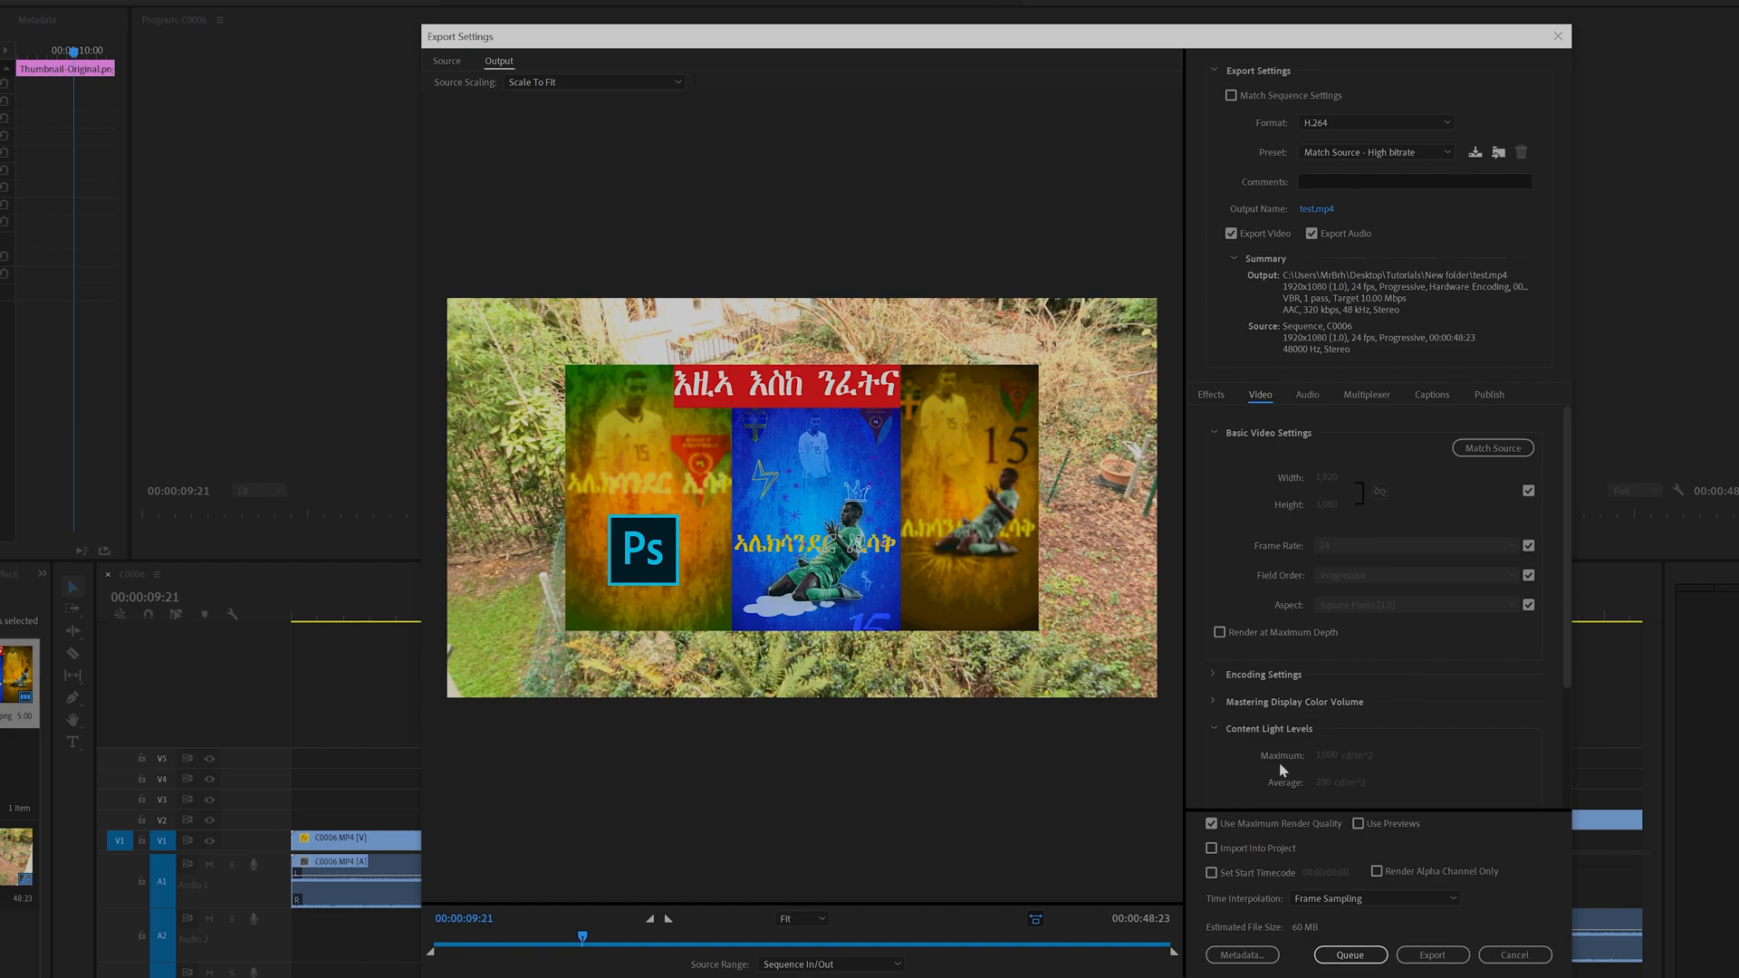
- Toggle Use Maximum Render Quality off and on, leaving it enabled
{"action": "left_click", "coordinate": [1211, 824]}
{"action": "left_click", "coordinate": [1214, 826]}
{"action": "left_click", "coordinate": [1214, 826]}
{"action": "left_click", "coordinate": [1214, 826]}
{"action": "left_click", "coordinate": [1213, 826]}
- Unlink the frame size, frame rate and field order from the source video so they can be edited
{"action": "left_click", "coordinate": [1528, 490]}
{"action": "left_click", "coordinate": [1530, 547]}
{"action": "left_click", "coordinate": [1529, 576]}
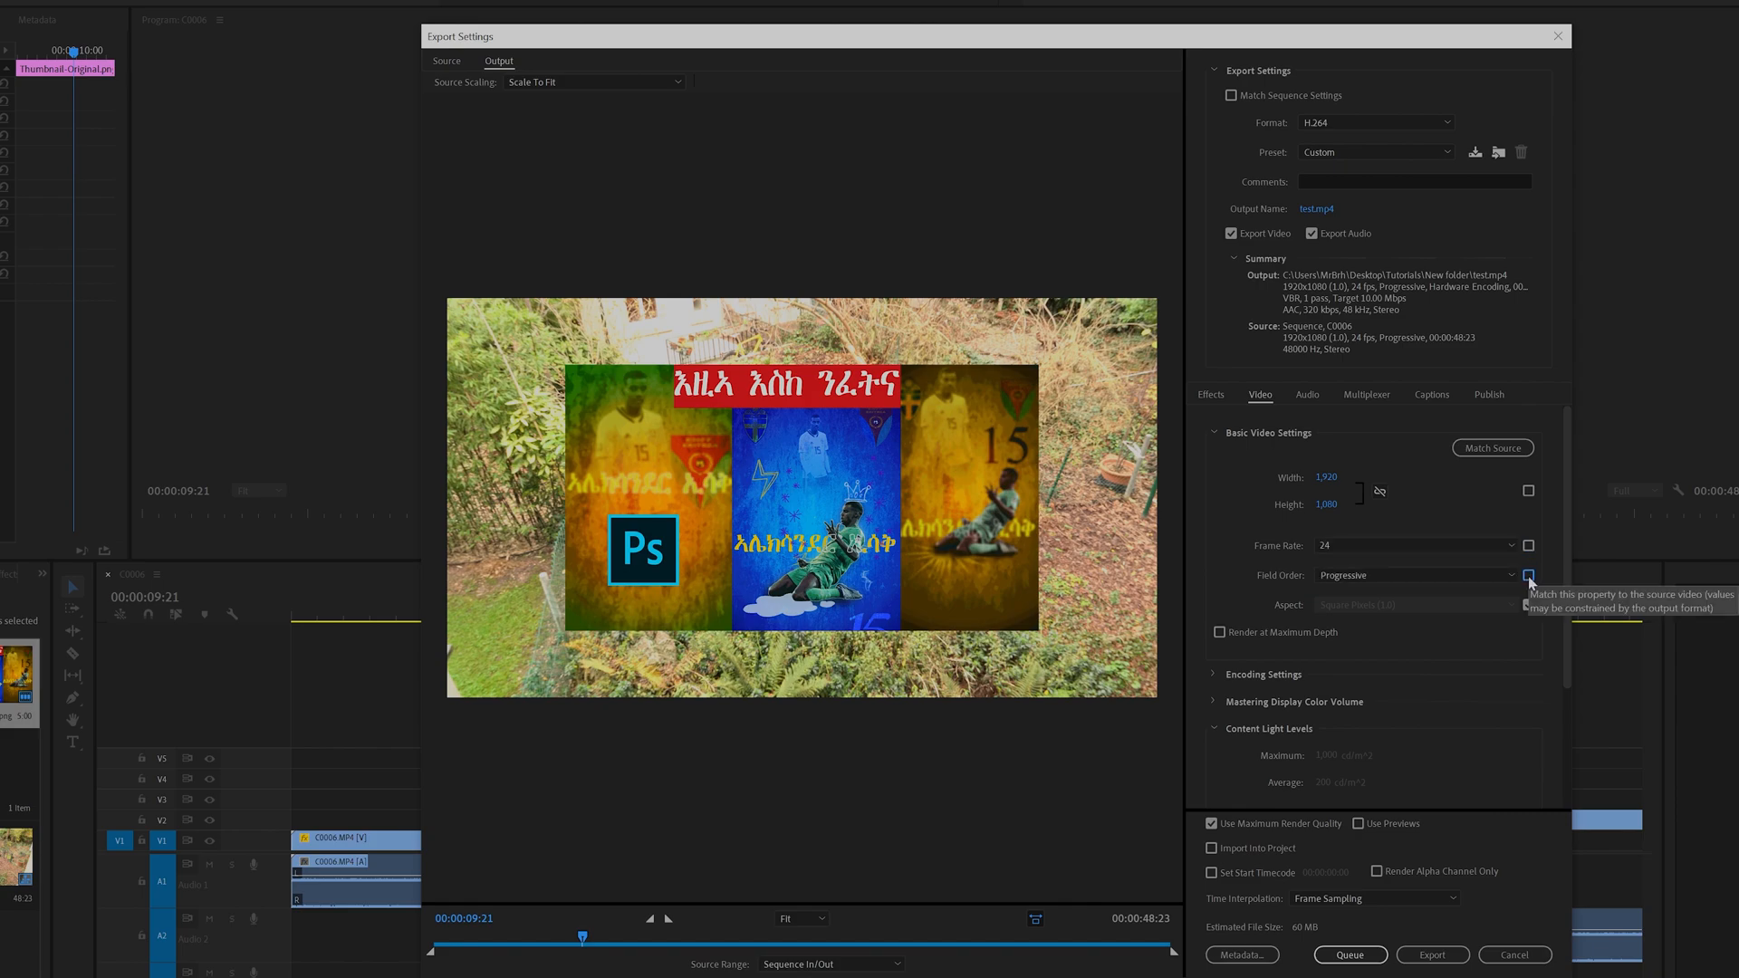
- Try the Lower First field order for the export, and set it back to Progressive
{"action": "left_click", "coordinate": [1375, 578]}
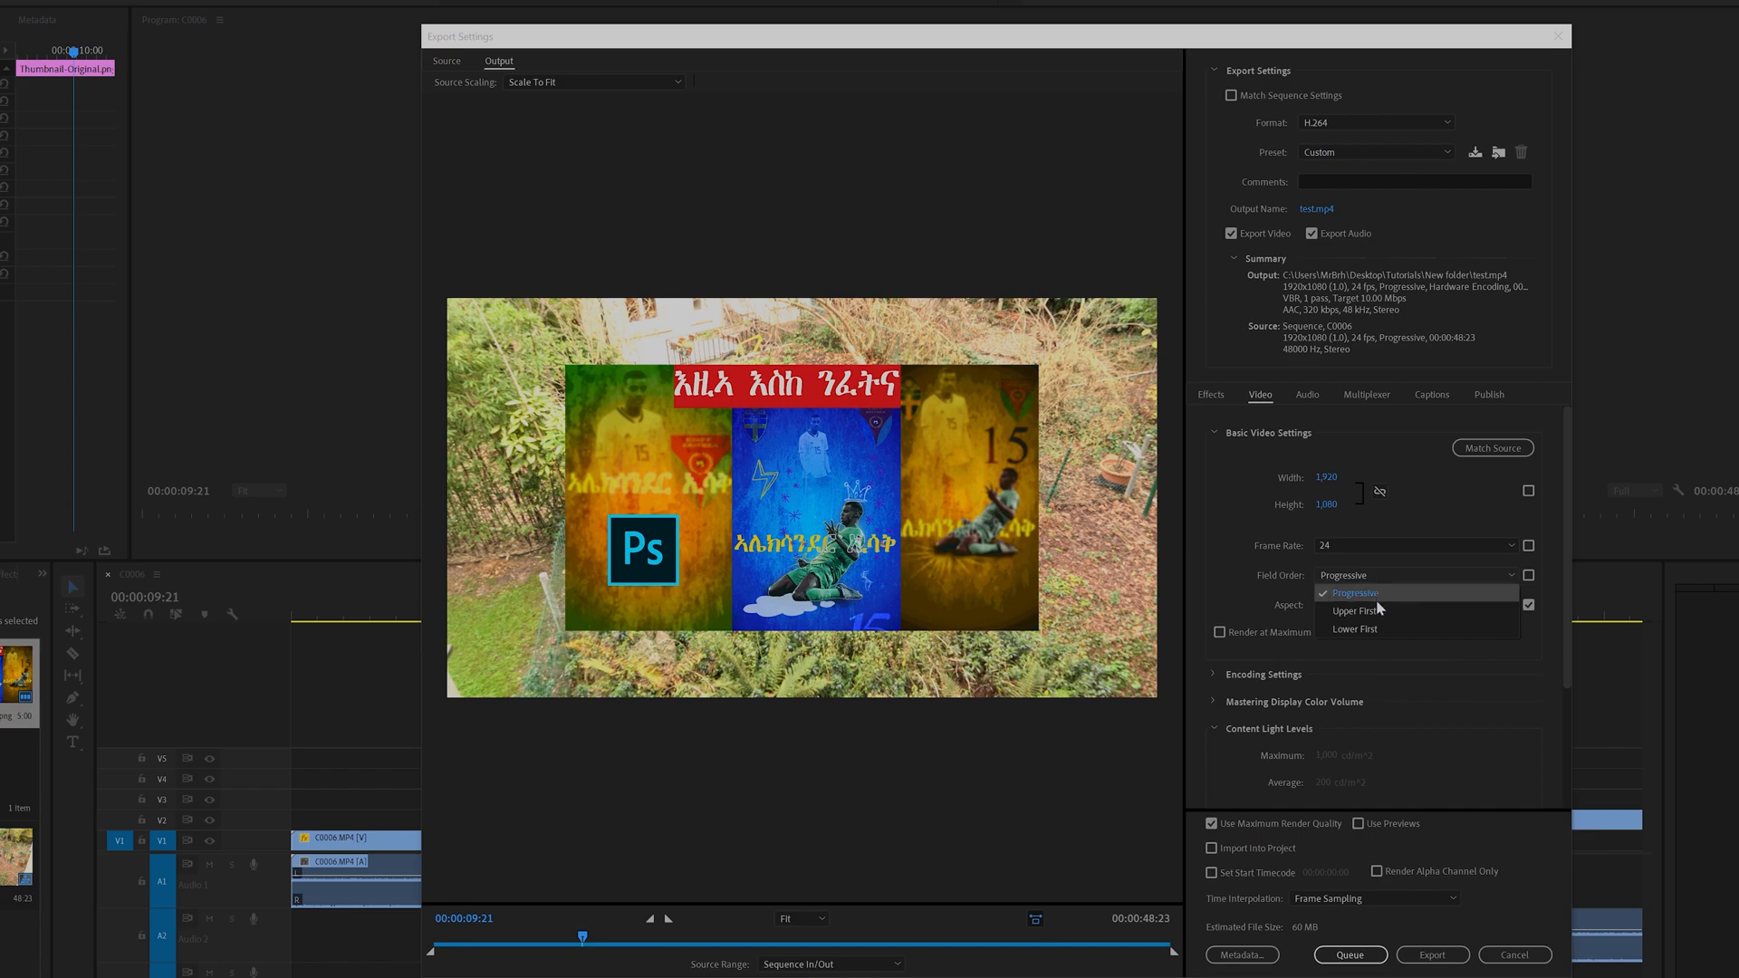
{"action": "left_click", "coordinate": [1370, 627]}
{"action": "left_click", "coordinate": [1375, 583]}
{"action": "left_click", "coordinate": [1371, 592]}
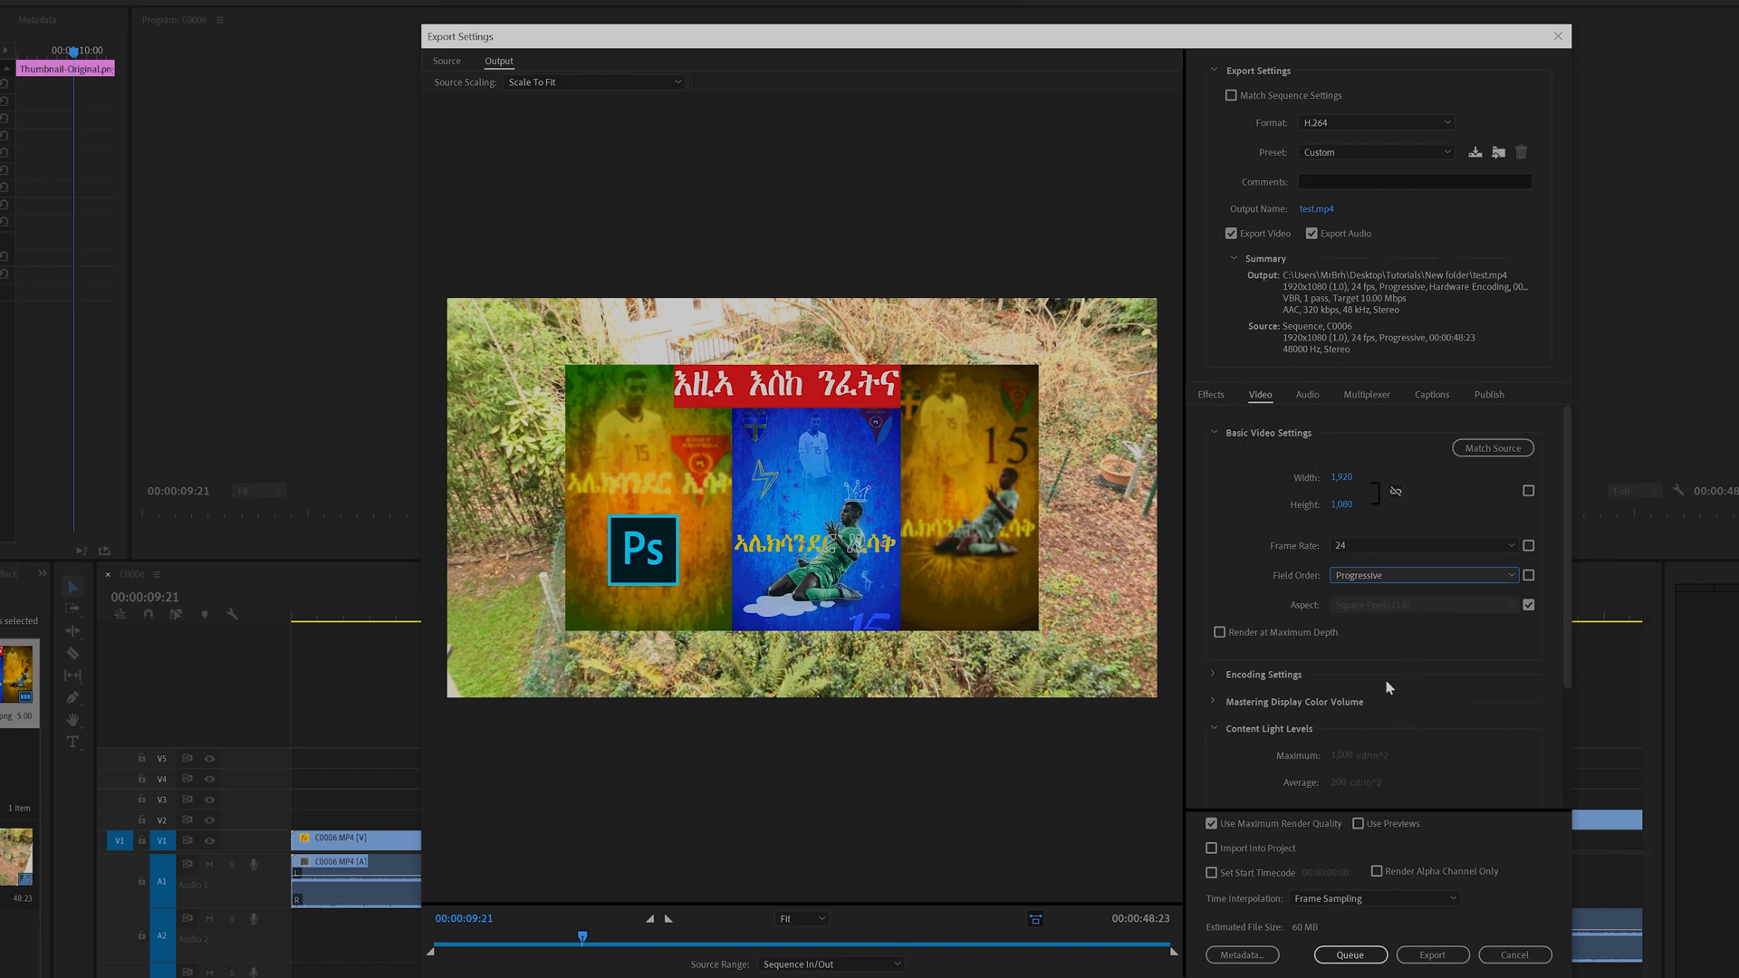
- Check the remaining video settings and start exporting the sequence as test.mp4
{"action": "scroll", "coordinate": [1379, 677], "scroll_direction": "down", "scroll_amount": 3}
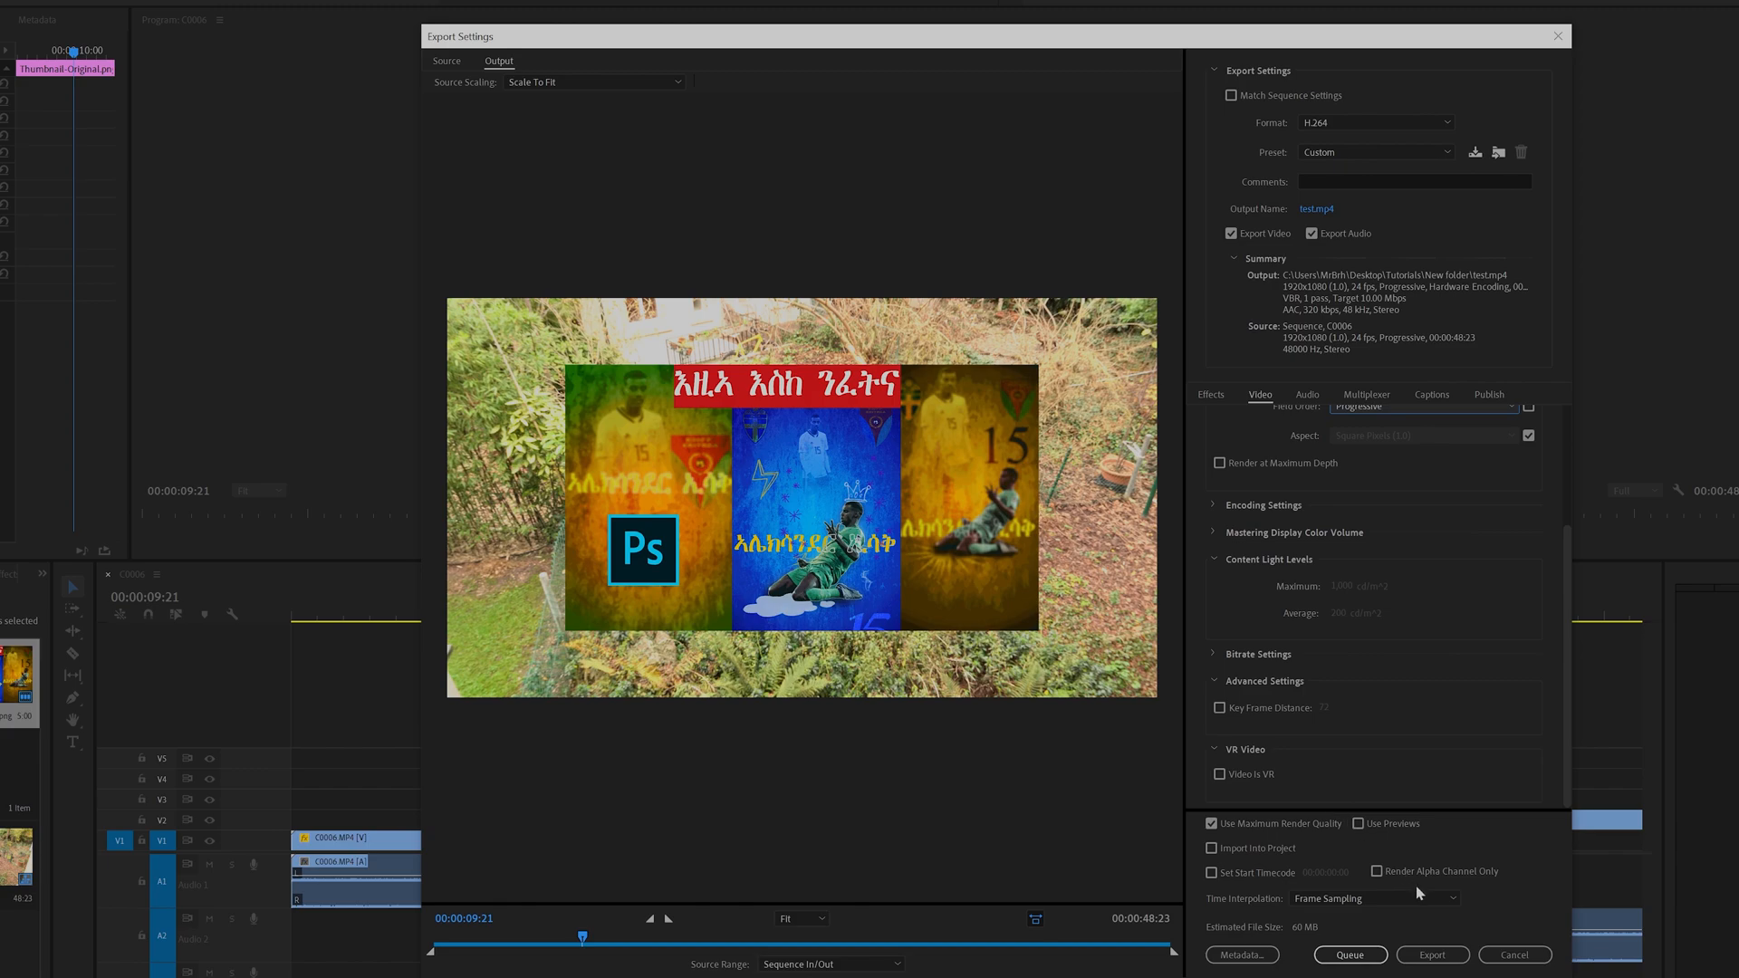
{"action": "left_click", "coordinate": [1437, 956]}
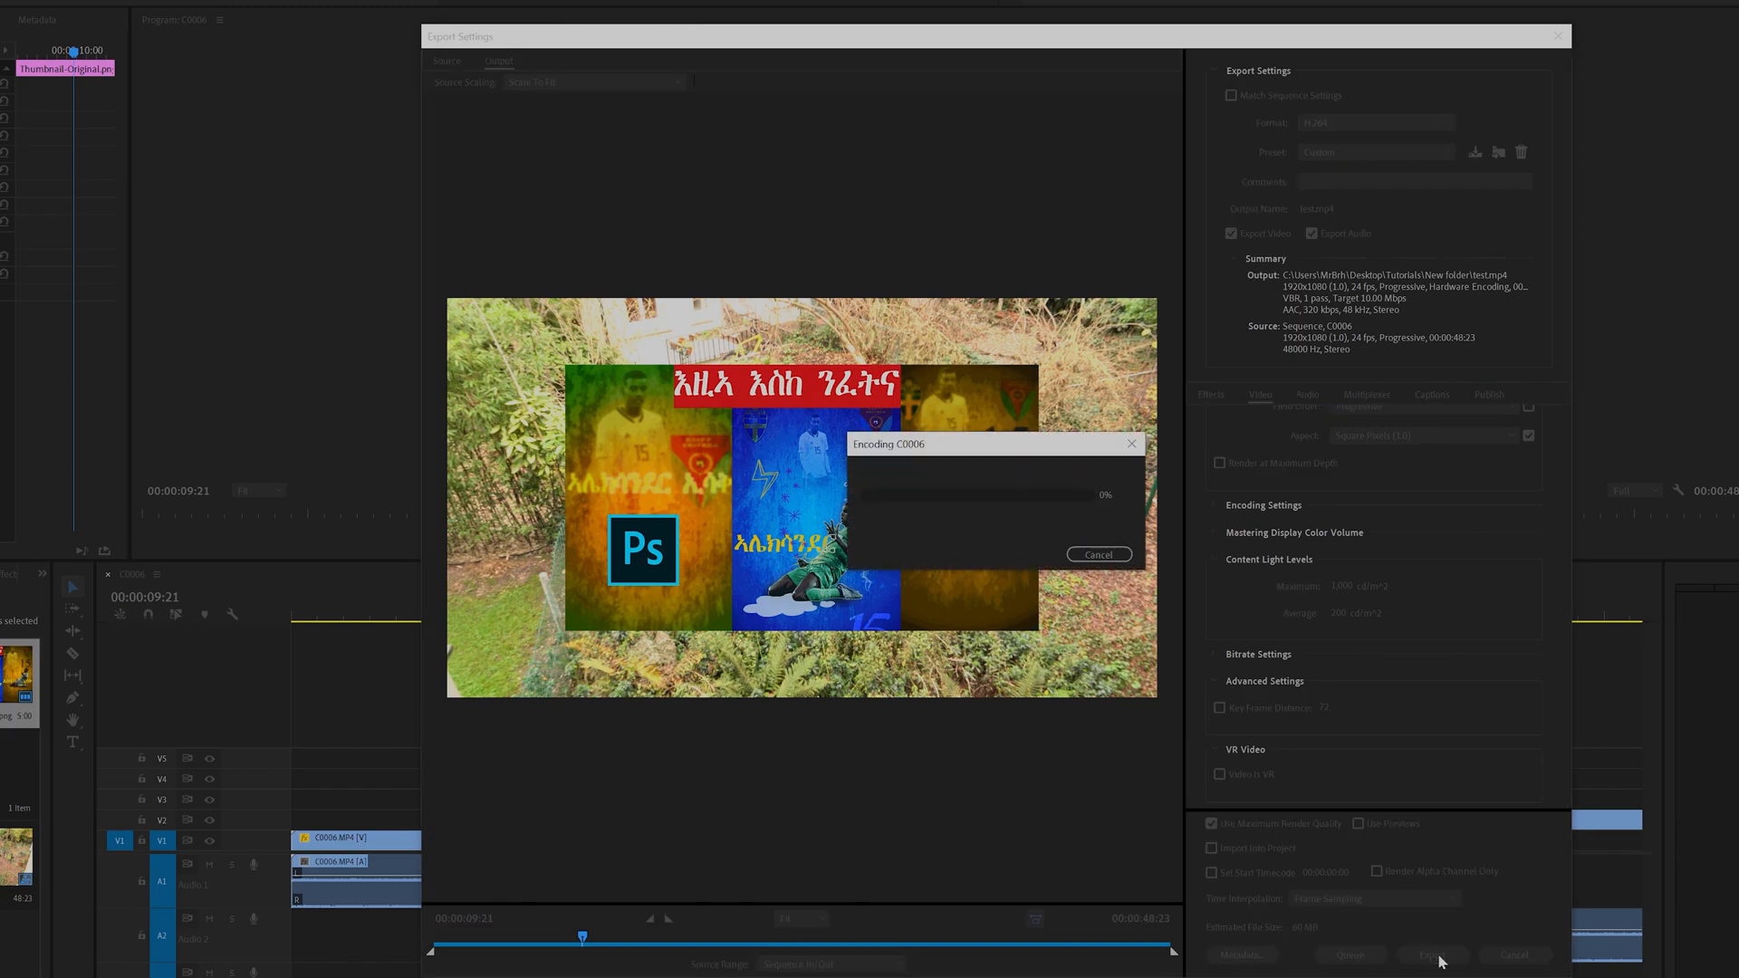